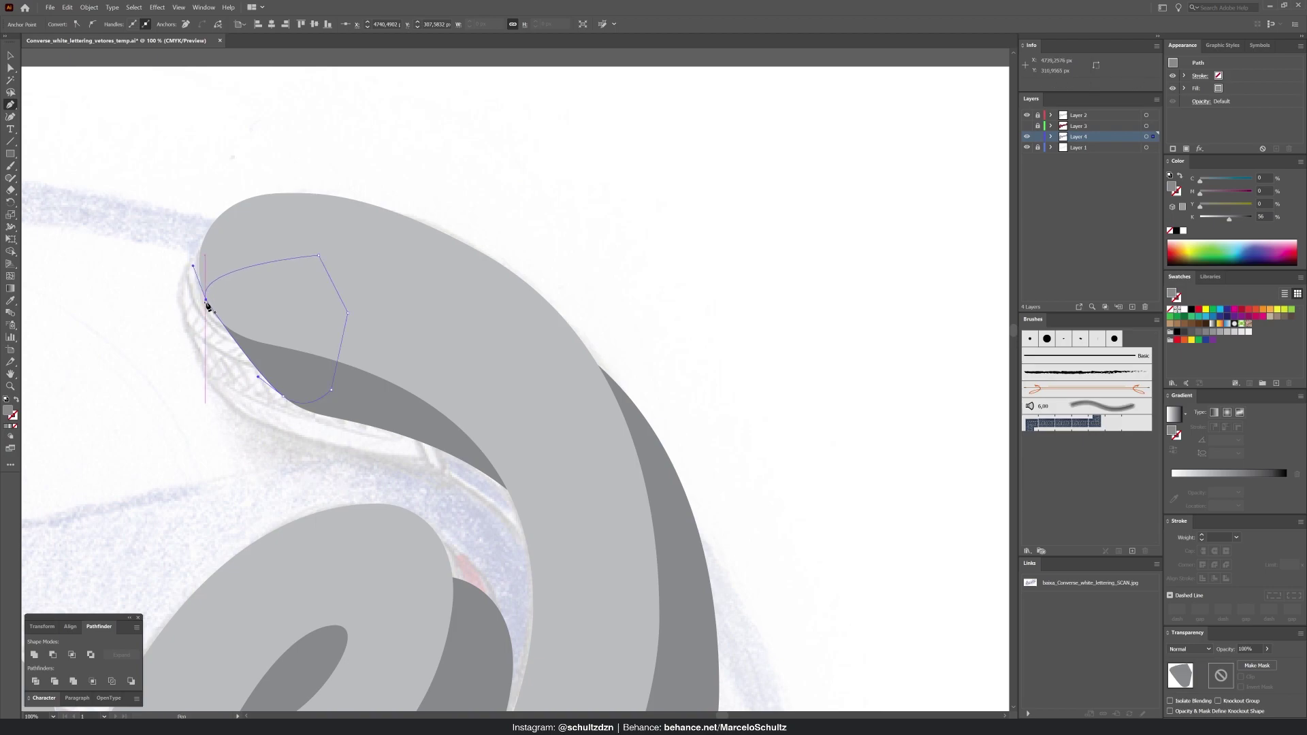
Adjust the curve of the connecting shape under the tip of the final e's swash so it bridges face and shadow
left_click(279, 360)
key("a")
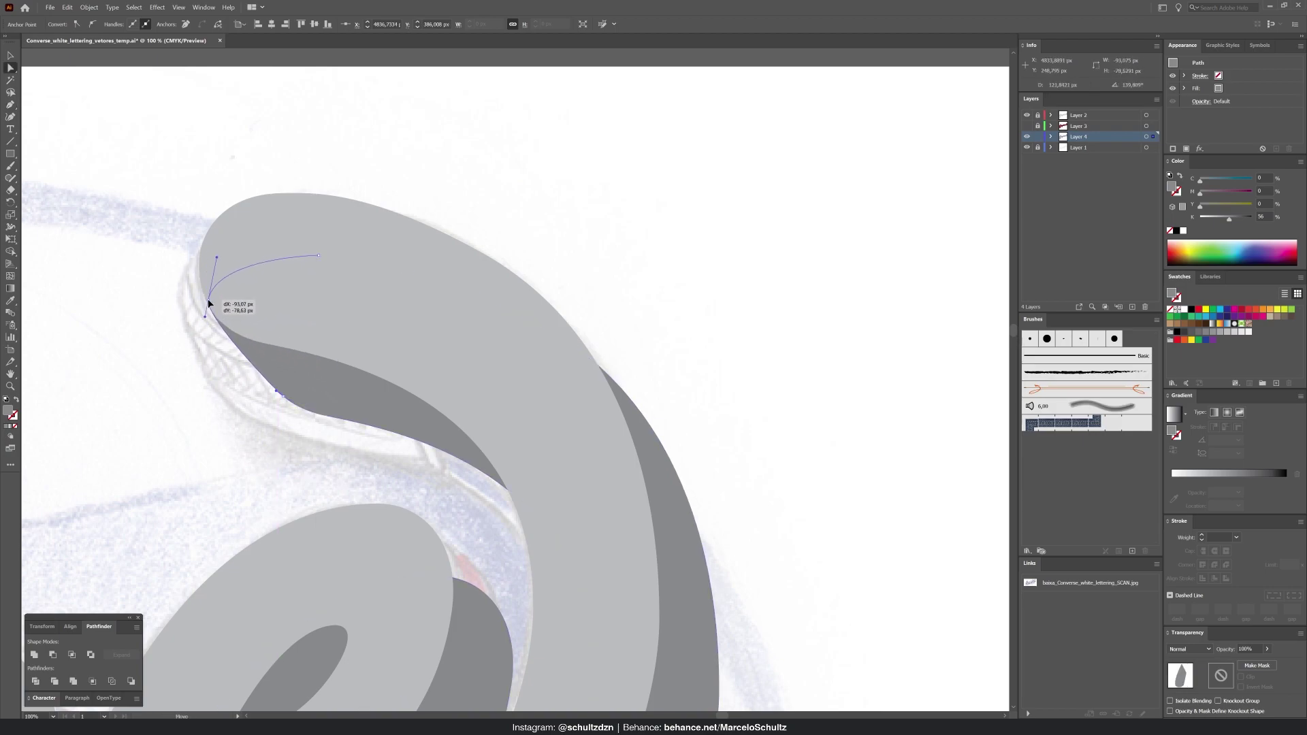
key("ctrl+shift+z")
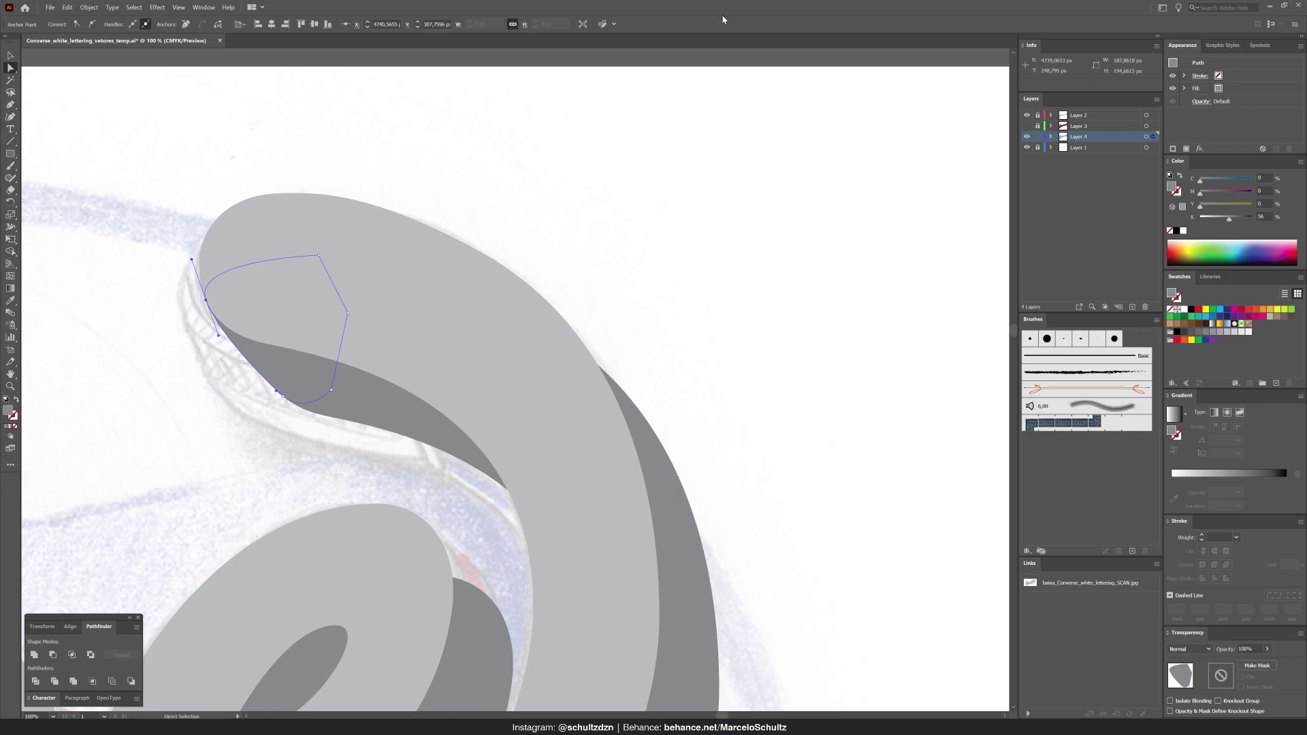
left_click(642, 299)
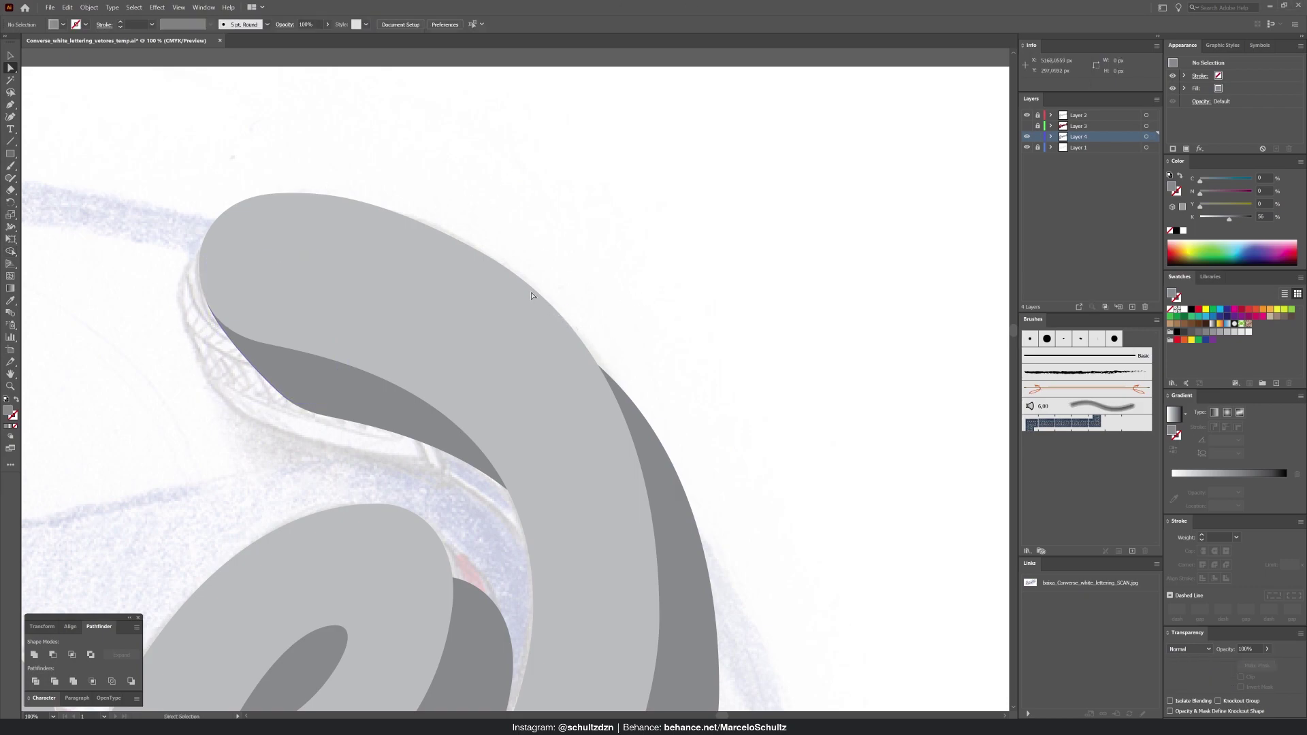
Draw a shape with the Pen tool that bridges the face and shadow along the outer edge of the final e's swash
left_click(652, 430)
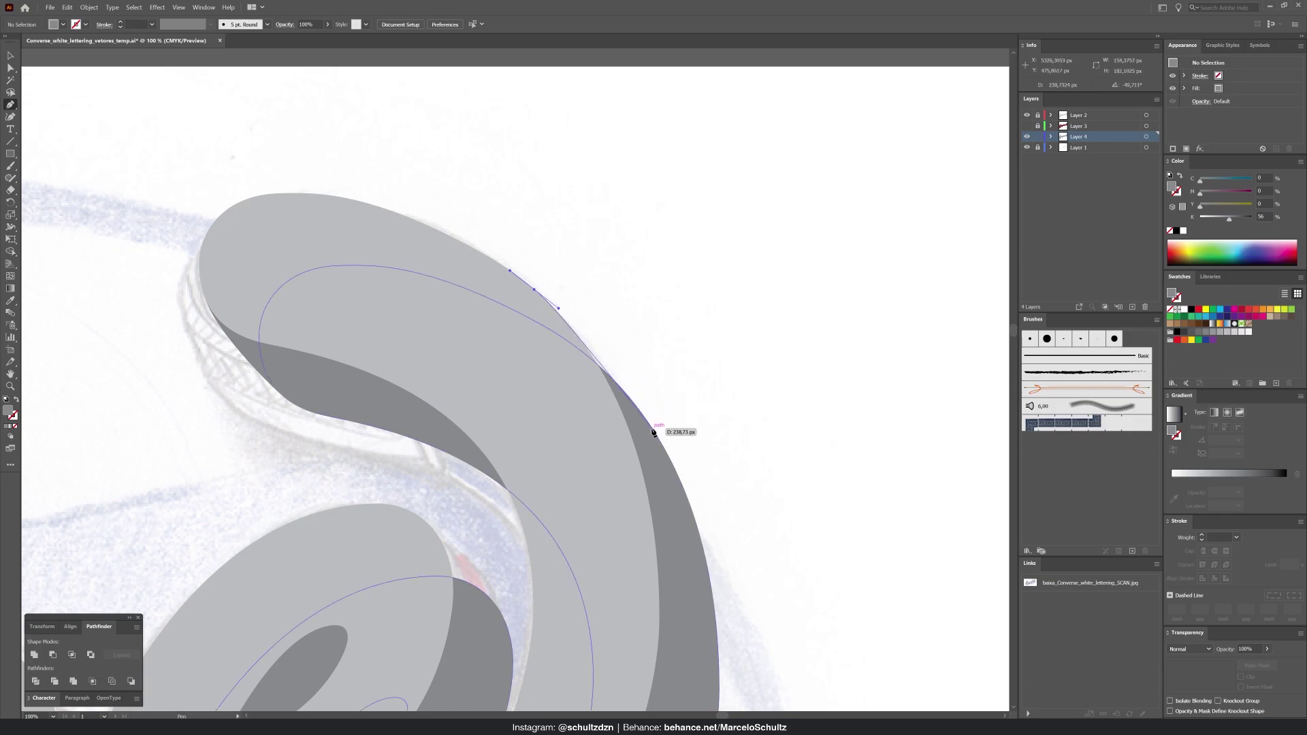
left_click_drag(654, 430, 681, 477)
left_click_drag(687, 558, 607, 525)
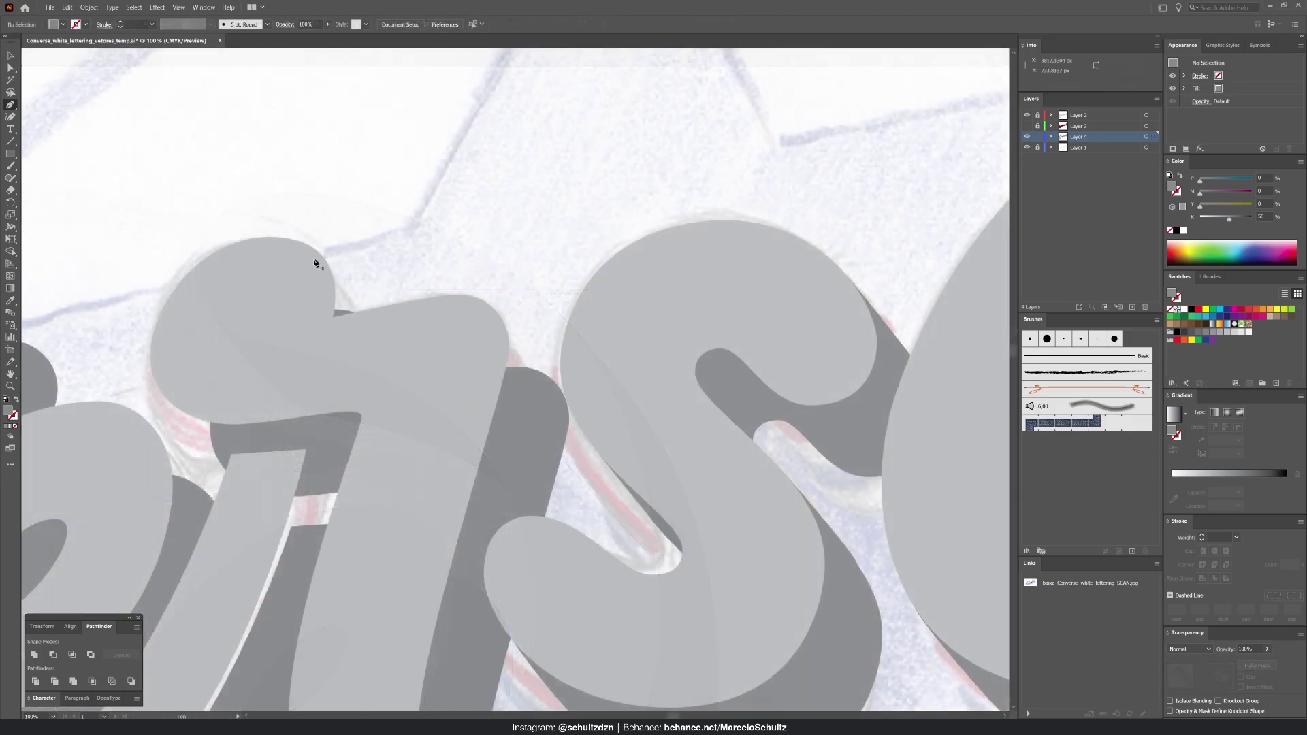
Draw a closed shape bridging the face and shadow at the r's right shoulder, and place it behind the letter faces
left_click(556, 383)
left_click(553, 432)
left_click(476, 449)
left_click(420, 412)
left_click(427, 341)
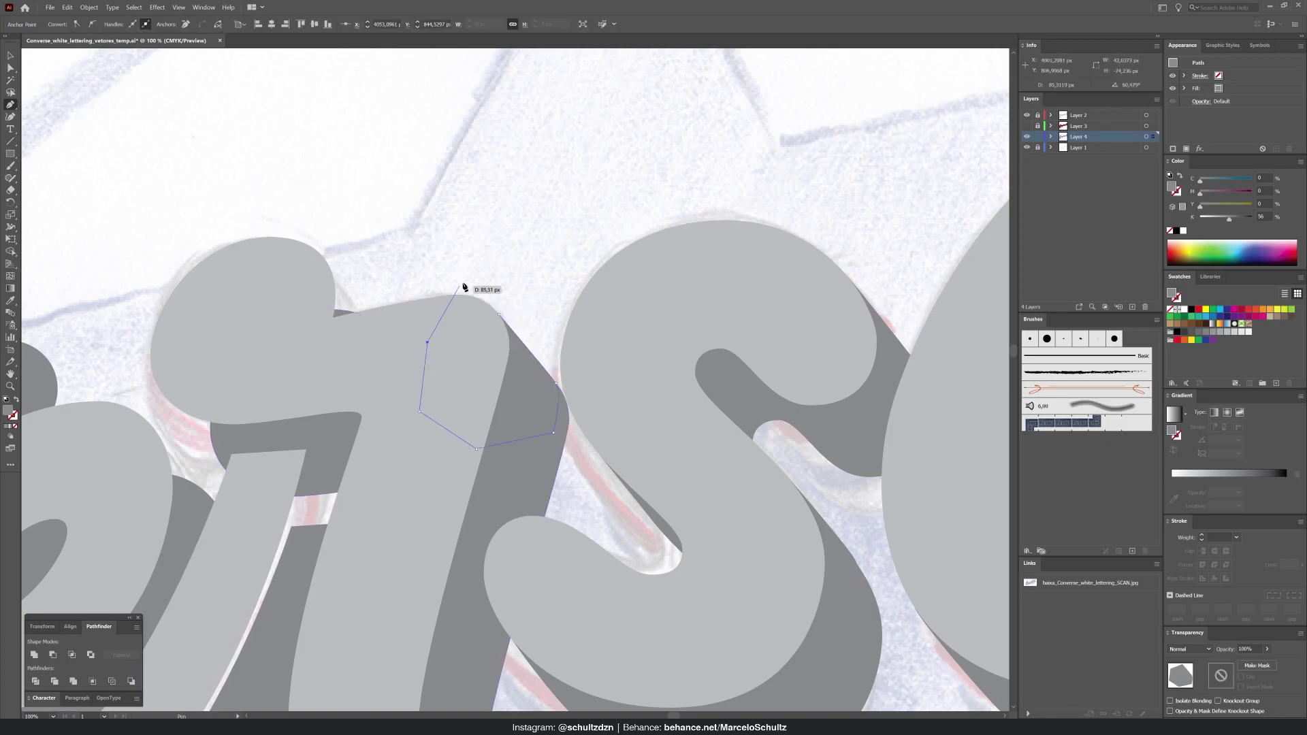
left_click_drag(500, 317, 506, 322)
left_click_drag(404, 309, 542, 368)
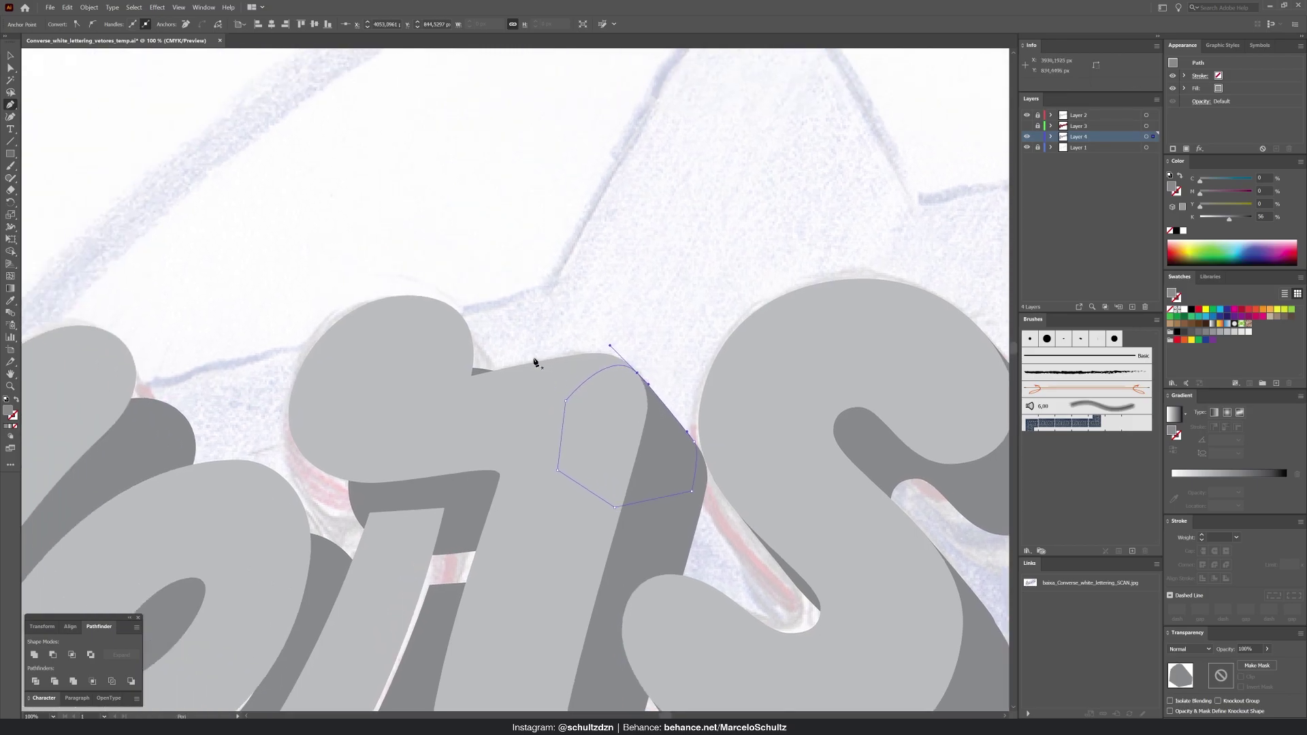
key("ctrl+x")
key("ctrl+b")
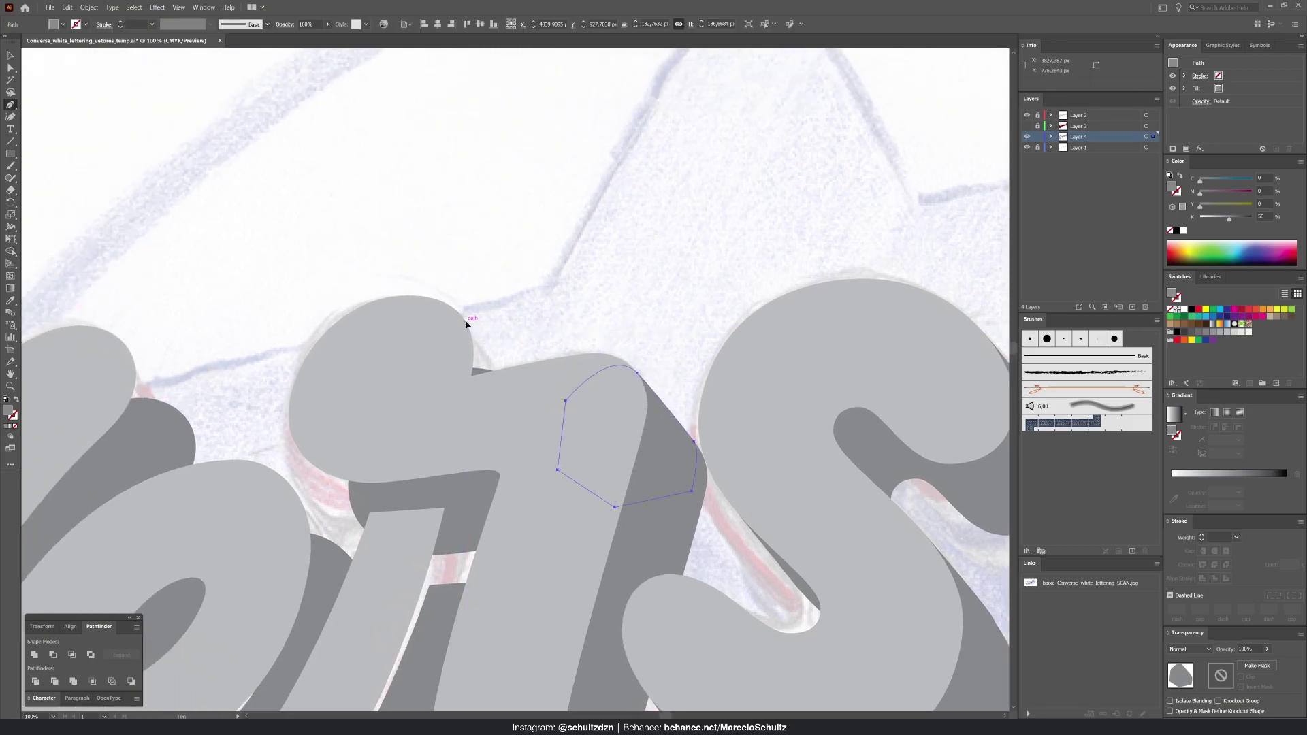
Draw a closed shape bridging the face and shadow around the r's rounded upper-left lobe
left_click_drag(523, 391, 528, 397)
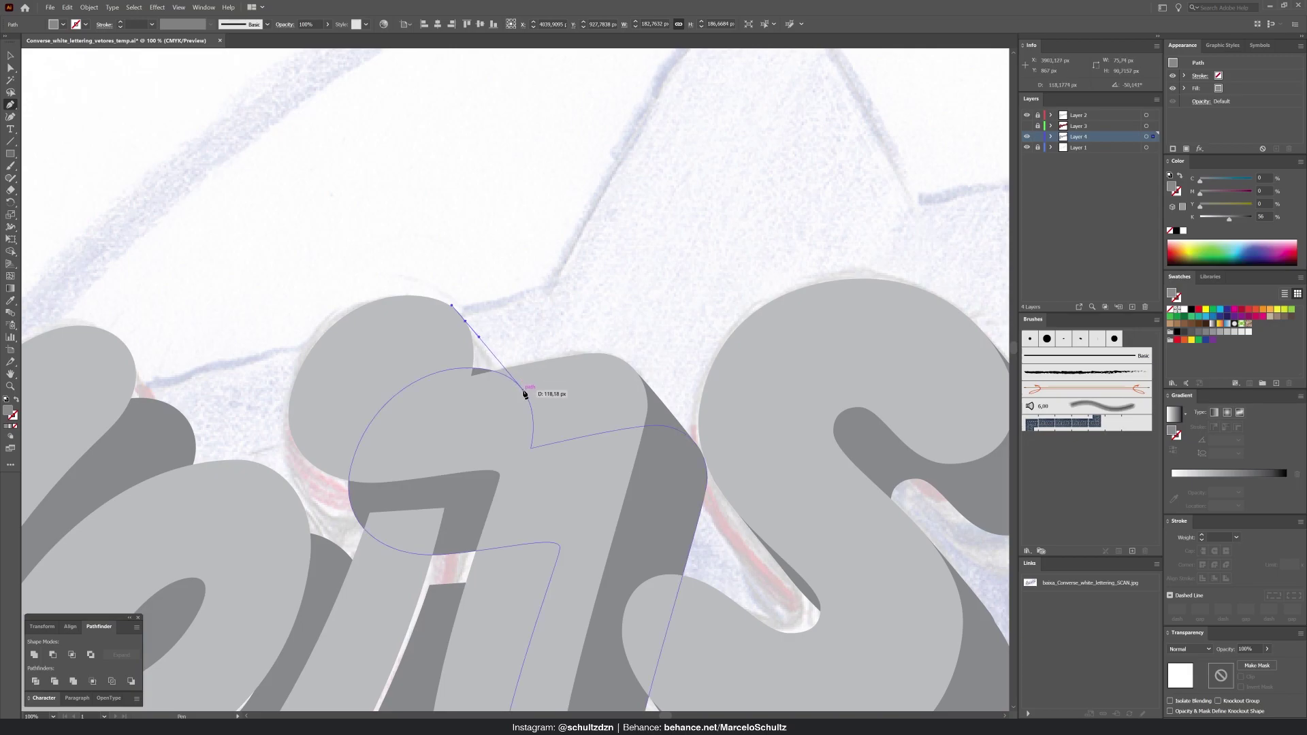
left_click(515, 432)
left_click_drag(470, 451, 455, 459)
left_click(426, 484)
left_click_drag(365, 526, 347, 516)
left_click_drag(299, 450, 289, 435)
left_click(317, 379)
left_click(338, 353)
left_click_drag(465, 324, 504, 368)
left_click_drag(542, 320, 611, 144)
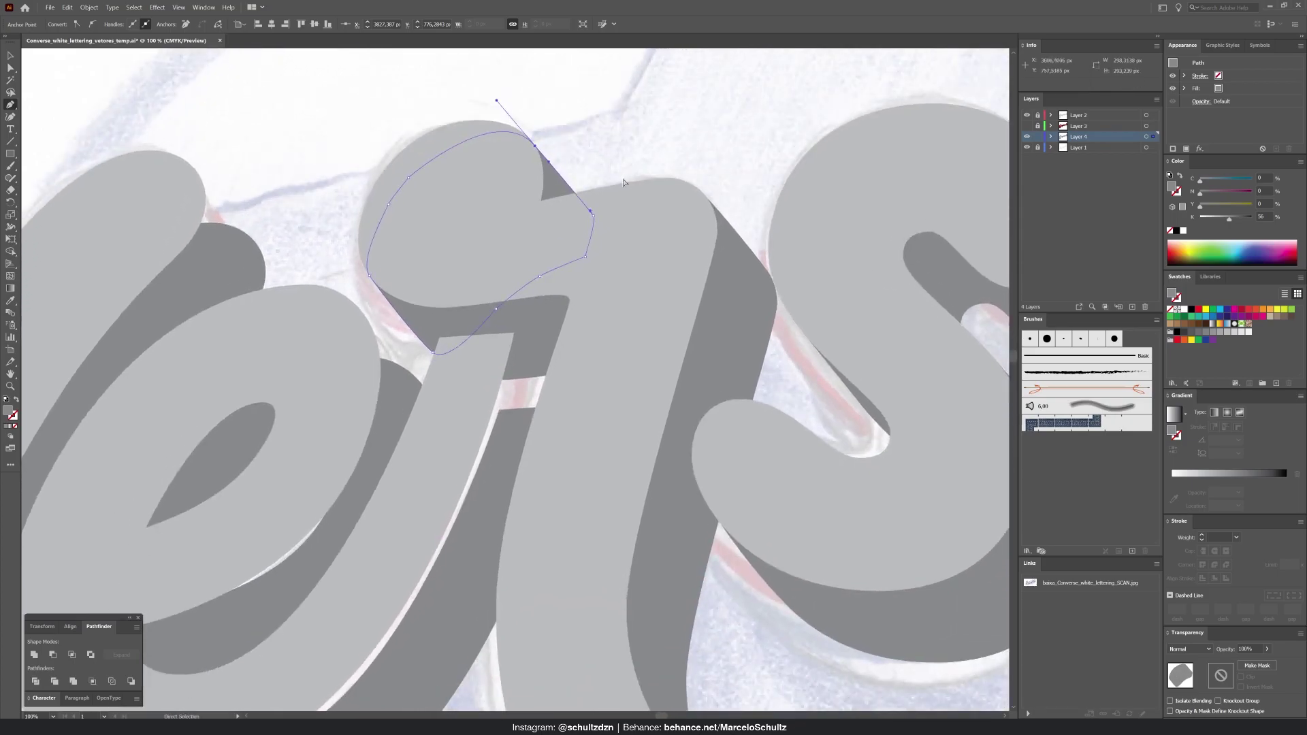
key("ctrl+shift+a")
Draw a closed shape filling the gap between the r's left stroke and its shadow, following the stroke's full length
left_click(514, 334)
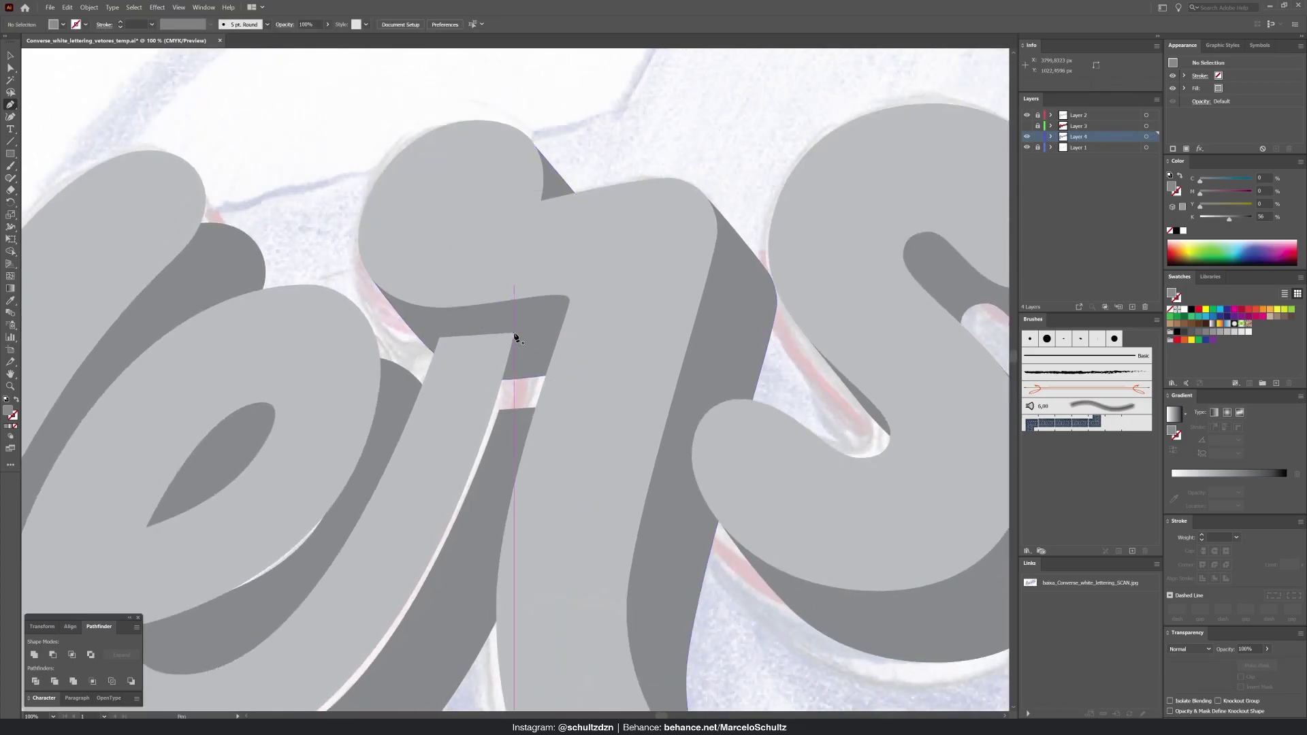
left_click(573, 405)
left_click_drag(486, 509, 636, 234)
left_click_drag(517, 436, 411, 544)
left_click(324, 539)
left_click(288, 508)
left_click_drag(270, 551, 241, 533)
left_click_drag(166, 417, 165, 414)
left_click(169, 369)
left_click(286, 449)
left_click(409, 433)
left_click(489, 350)
left_click_drag(588, 168, 449, 388)
left_click(486, 357)
left_click(496, 301)
left_click(525, 279)
left_click_drag(414, 333, 493, 373)
key("ctrl+shift+a")
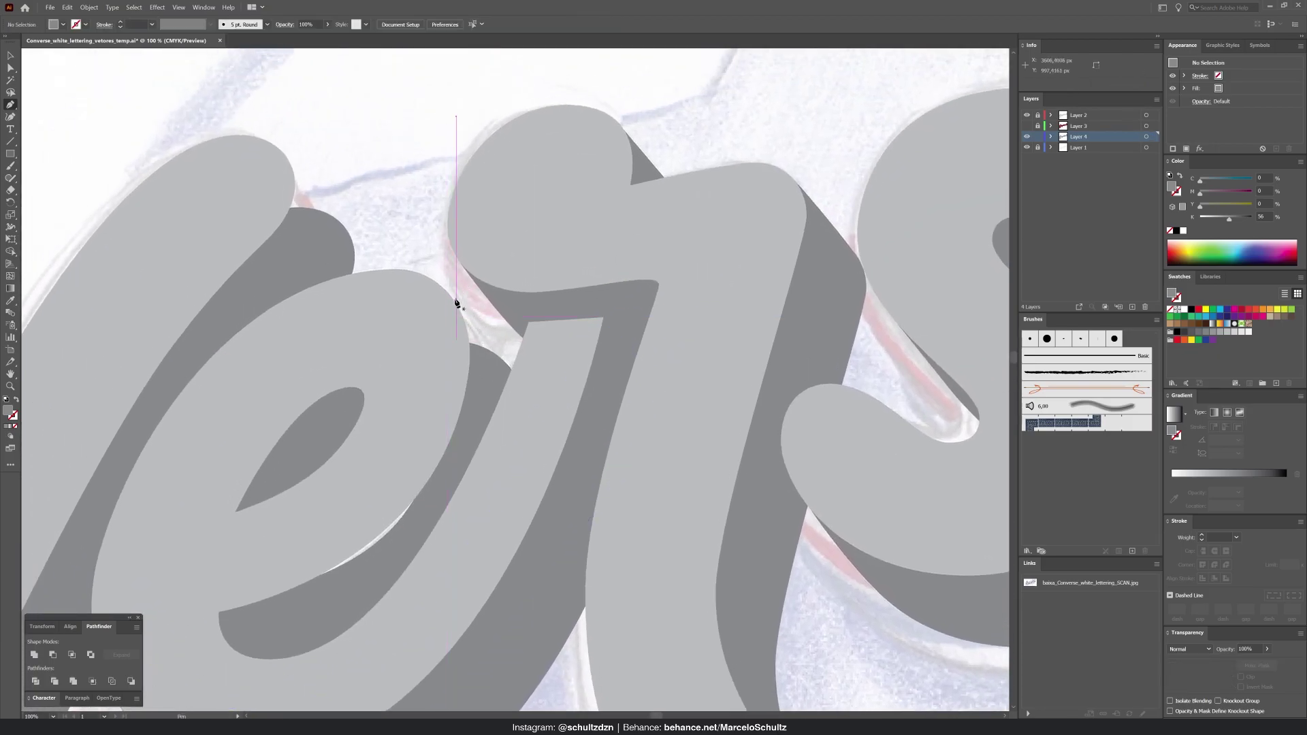
Draw a closed shape filling the gap between the face and shadow along the outer curve of the first e
left_click_drag(470, 319, 472, 321)
left_click(511, 369)
left_click_drag(466, 485, 440, 550)
left_click_drag(294, 590, 256, 564)
left_click_drag(451, 365, 443, 321)
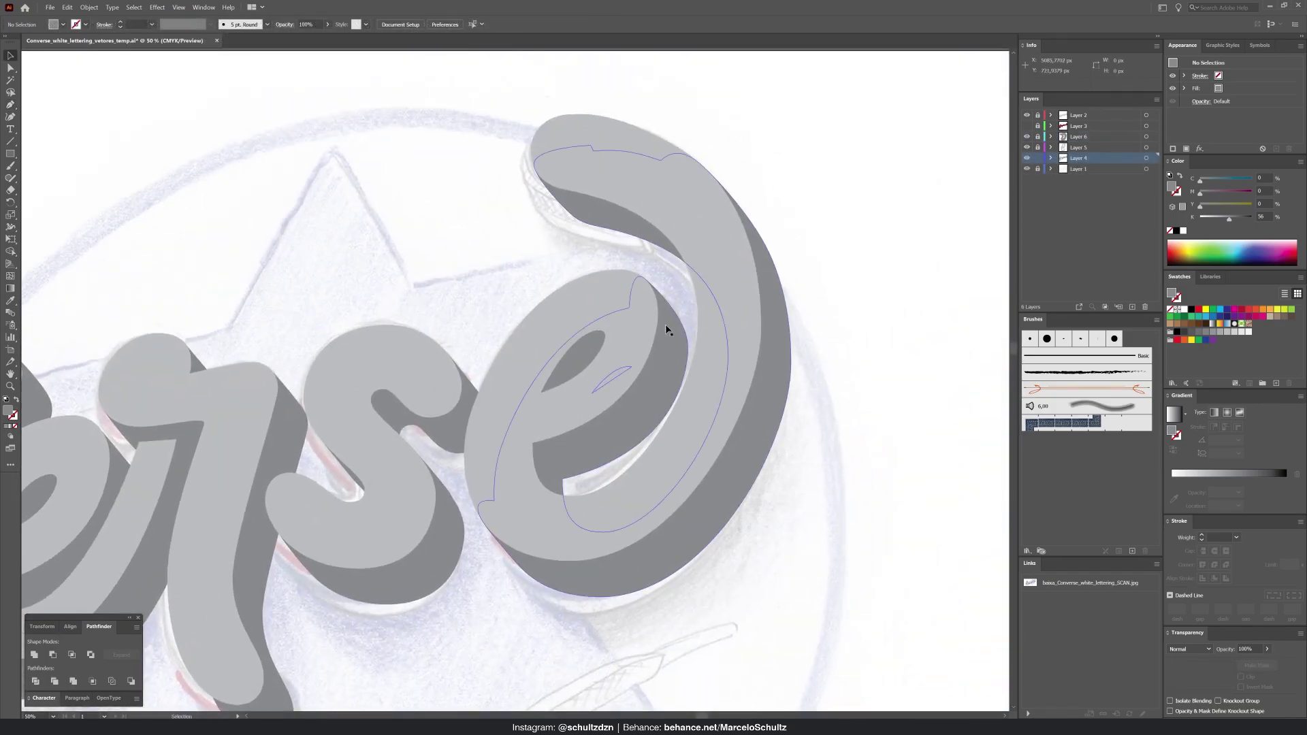
Examine the final e's shadow compound path in isolation, then the shadows across the whole word
double_click(666, 330)
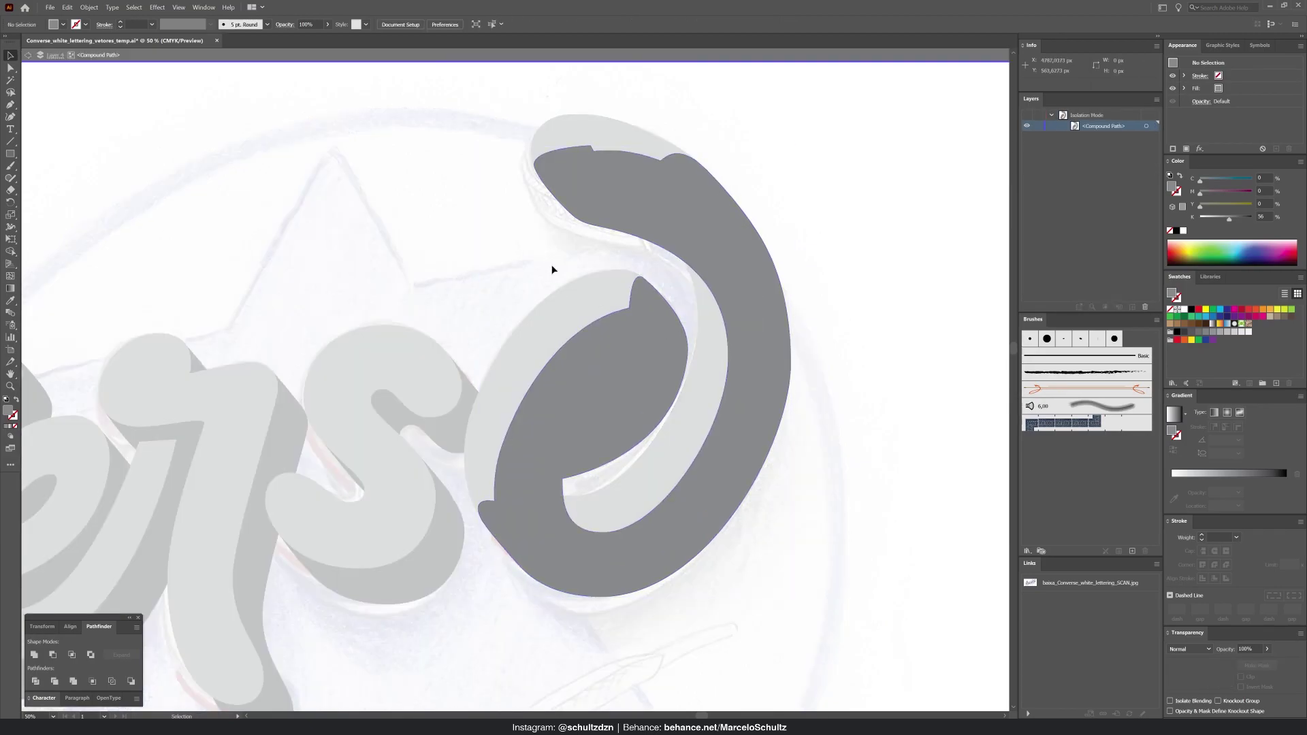
double_click(562, 273)
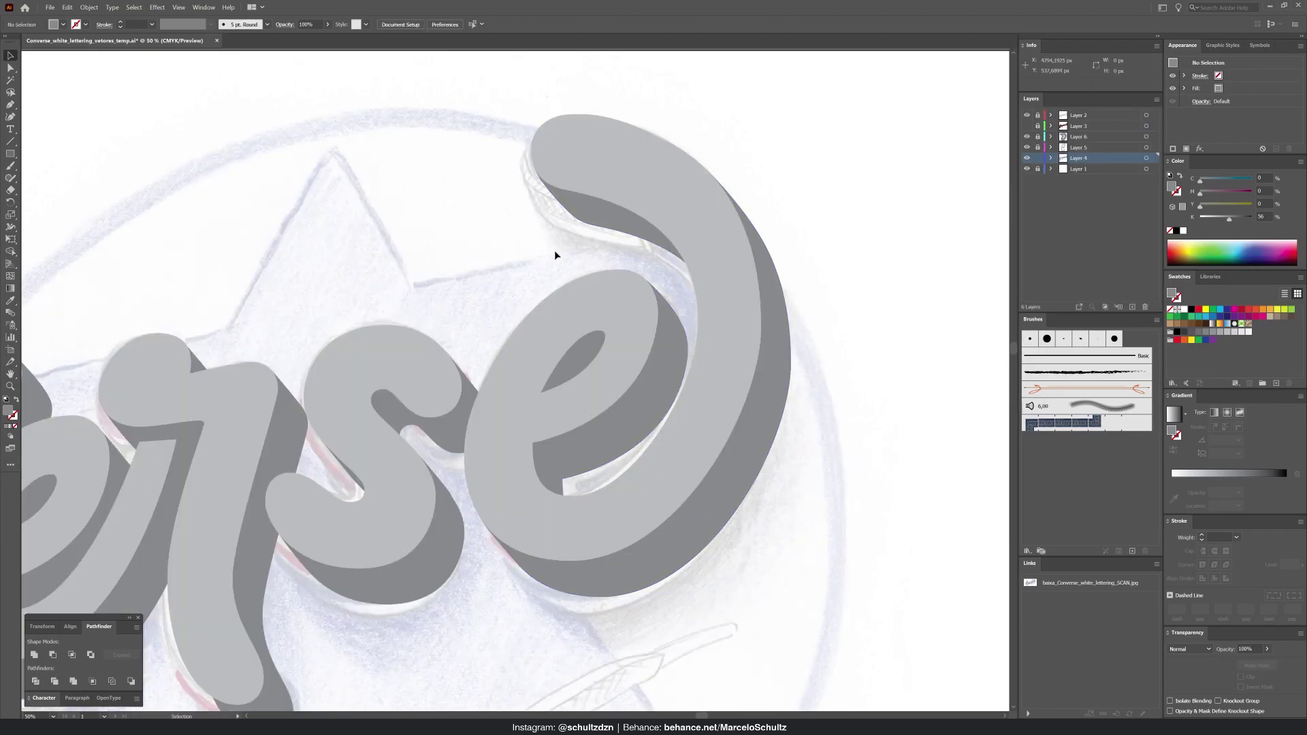
left_click_drag(538, 255, 569, 258)
key("ctrl+minus")
key("ctrl+minus")
left_click_drag(661, 297, 858, 300)
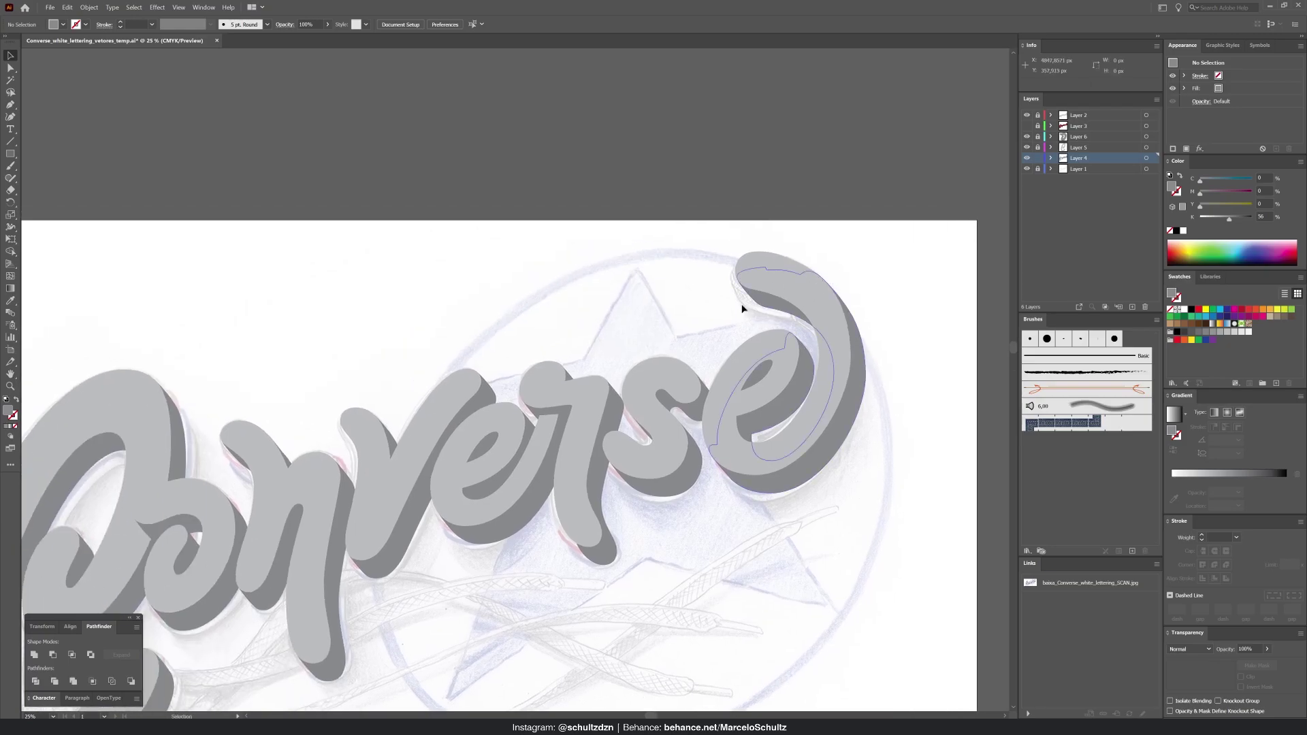
Show Layer 3 and remove the dark red C shape covering the initial letter
left_click(1026, 126)
left_click_drag(854, 244, 1094, 186)
left_click(392, 357)
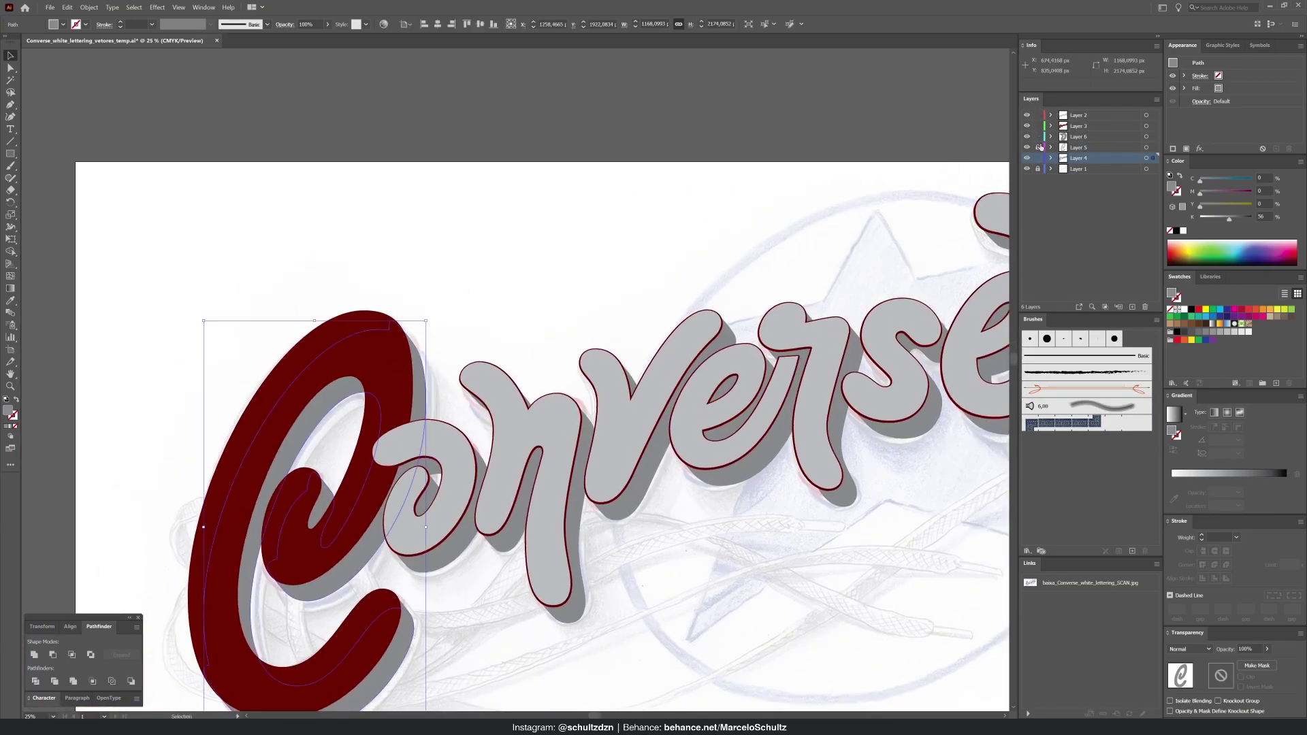
left_click(352, 324)
key("Delete")
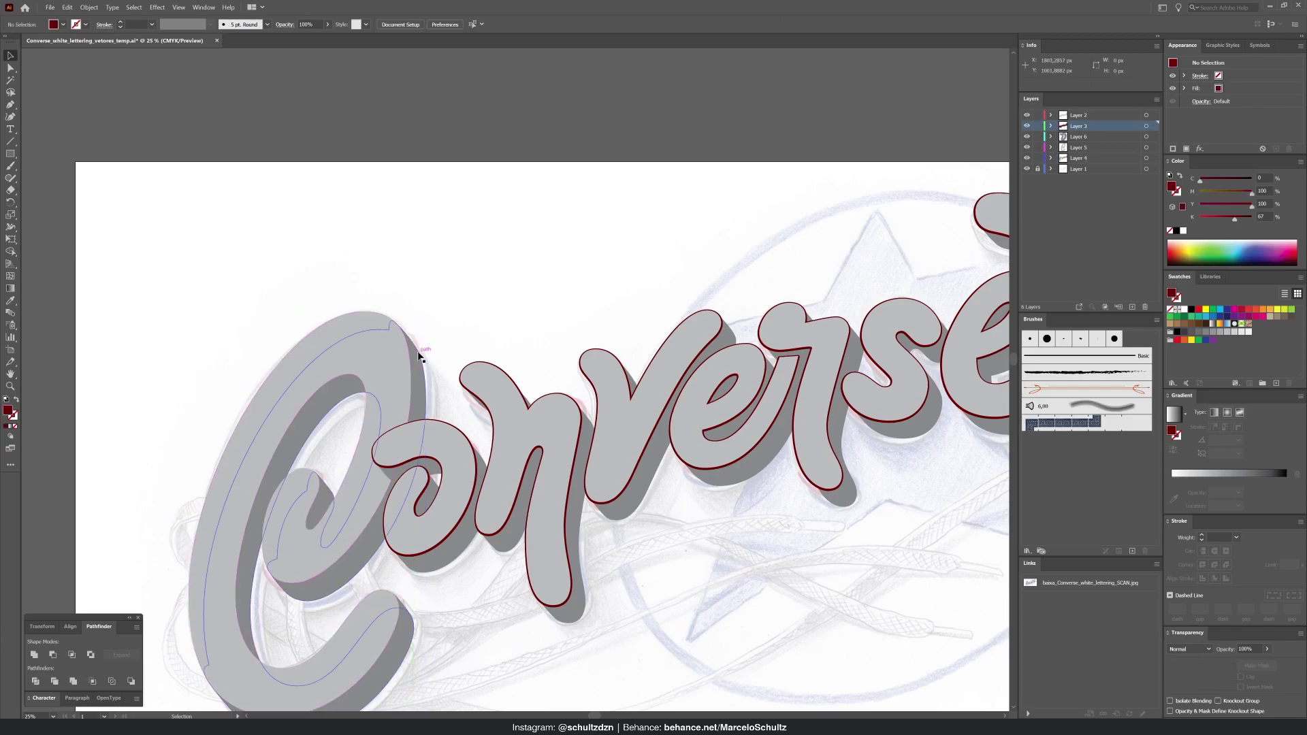
Pick the letter C's artwork on Layer 5 and Layer 4, and create a new layer
left_click(1153, 148)
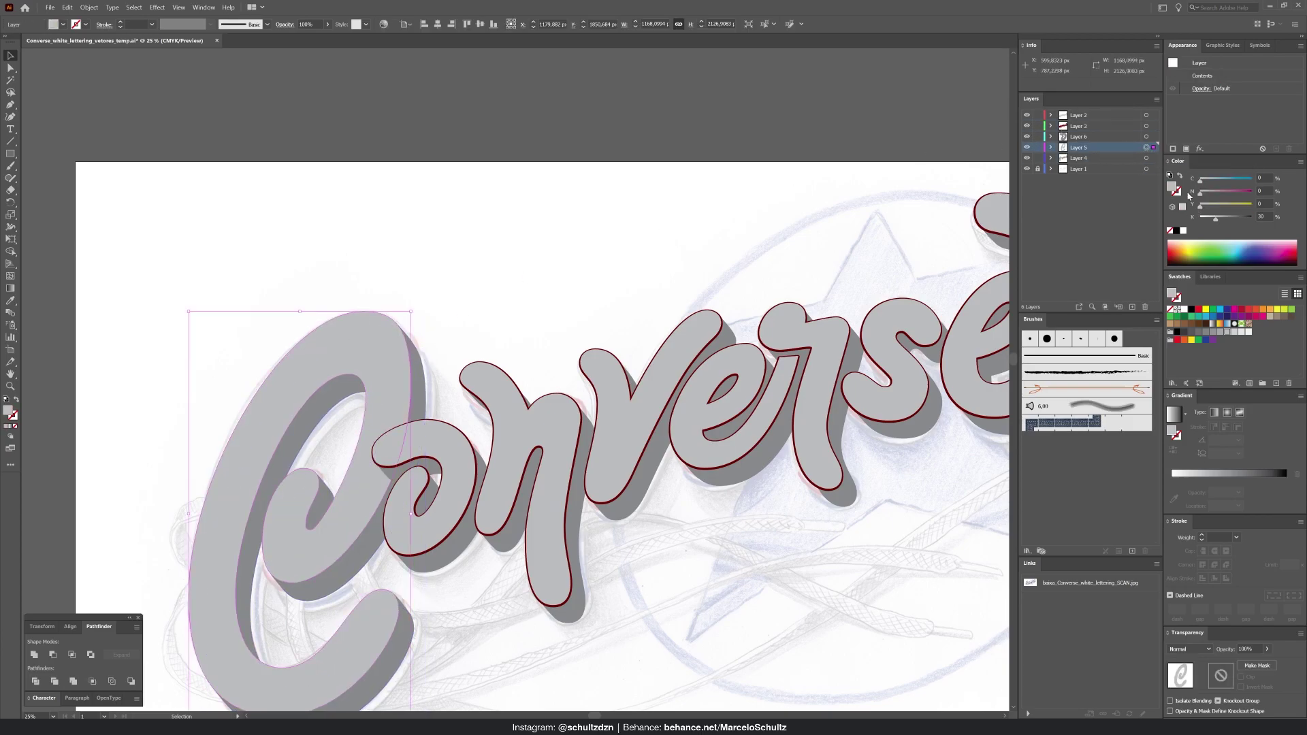
left_click(1153, 159)
left_click(1132, 307)
left_click(659, 243)
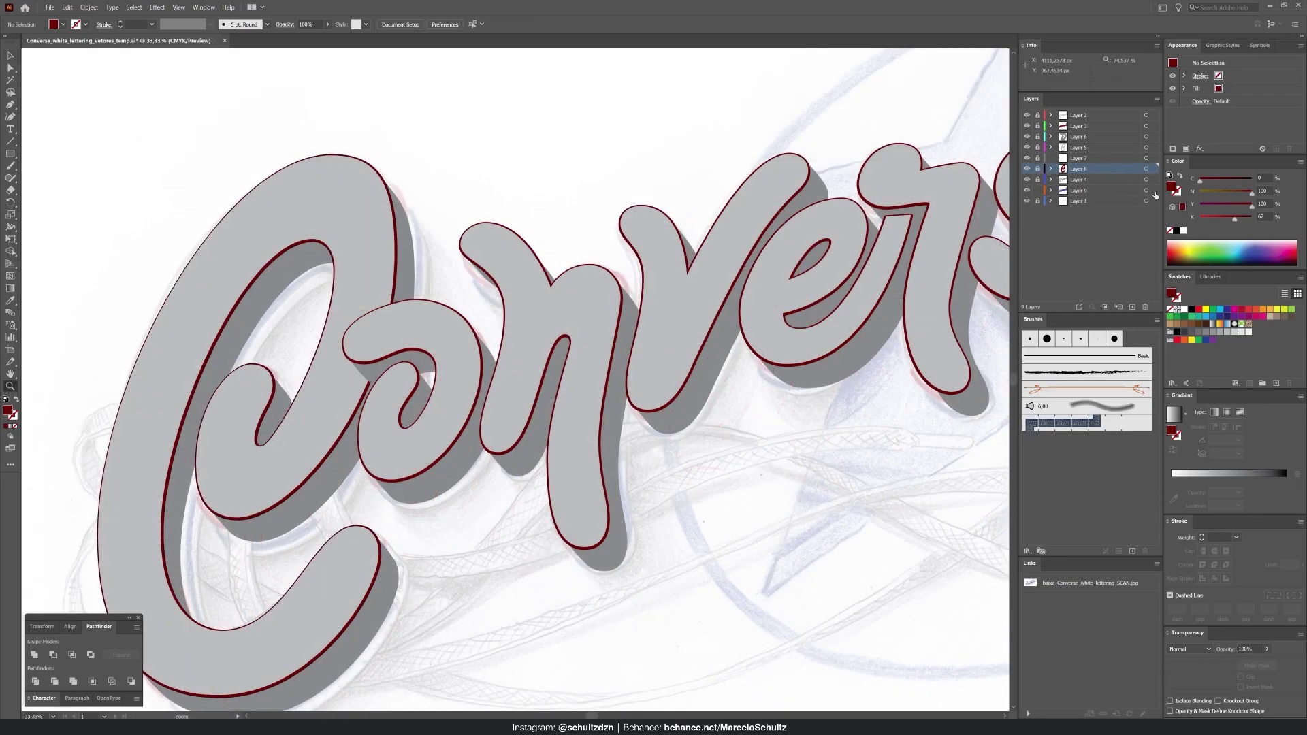
Fill the duplicate lettering on Layer 9 with the dark blue swatch
left_click(1154, 192)
left_click(1226, 310)
left_click_drag(845, 270, 623, 322)
left_click_drag(623, 322, 565, 274)
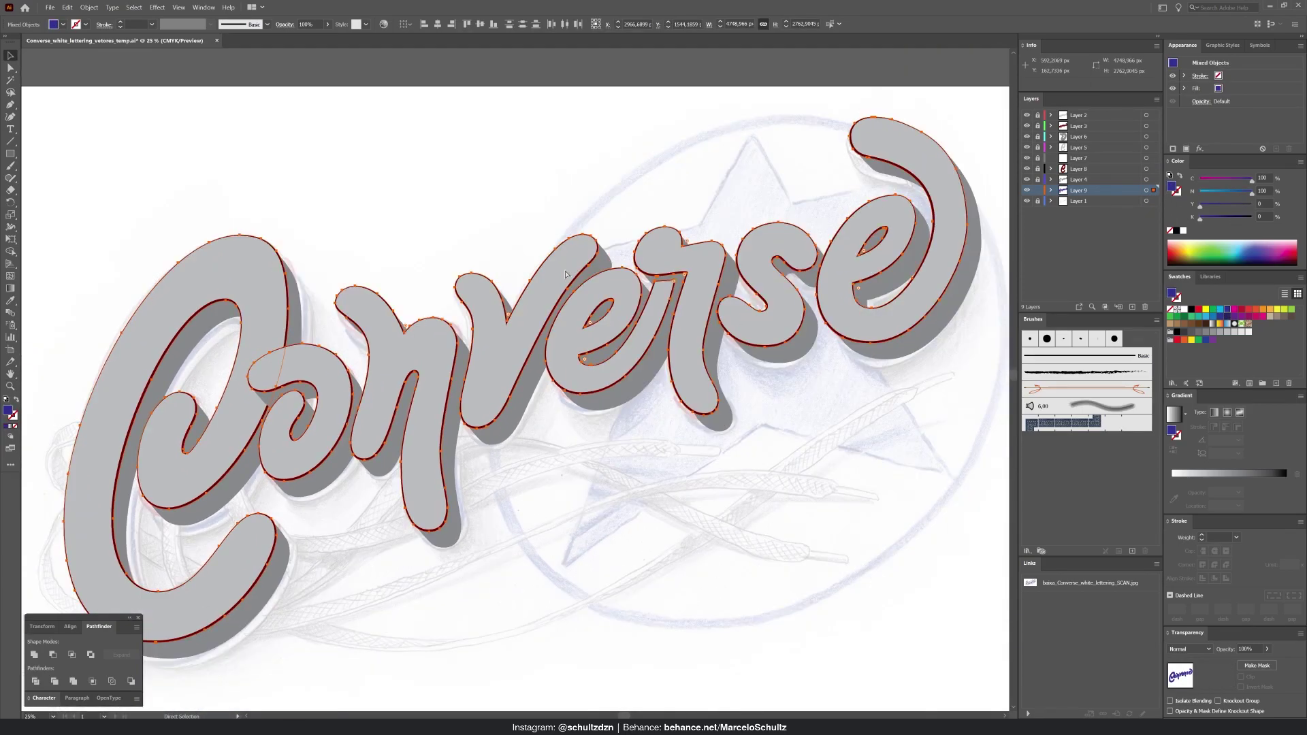
Offset the blue lettering copy down and to the right until it forms a thin stripe along the shadow's outer edge
key("v")
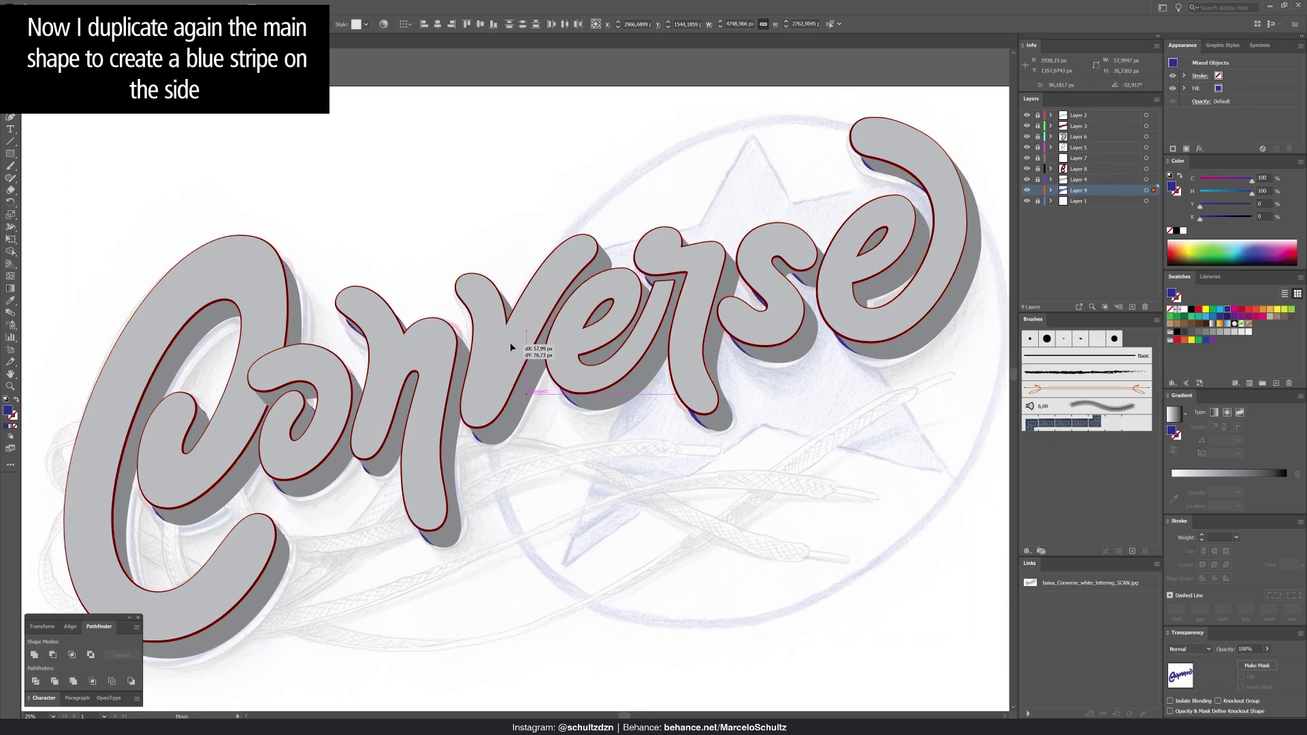
left_click_drag(513, 346, 553, 310)
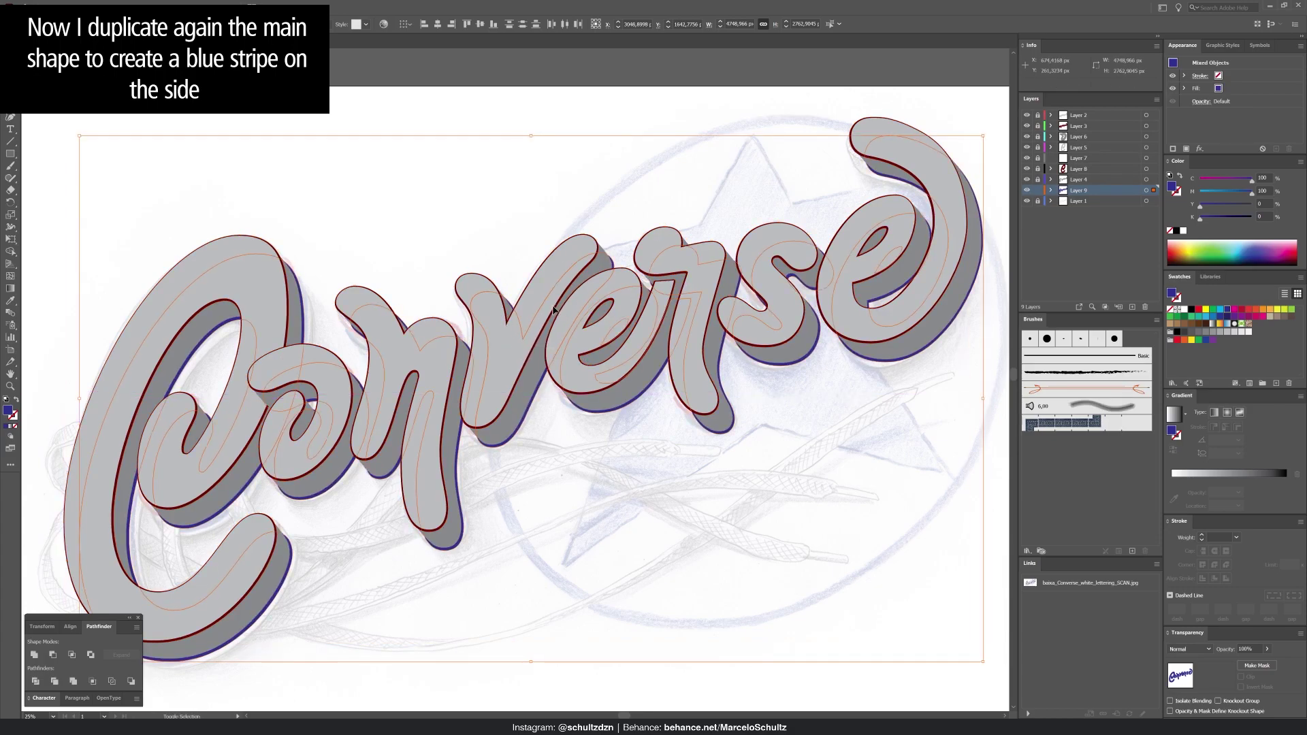
key("Down")
key("Down")
key("Down")
key("Down")
key("Down")
key("Down")
key("Down")
key("Down")
key("Down")
key("Down")
key("Down")
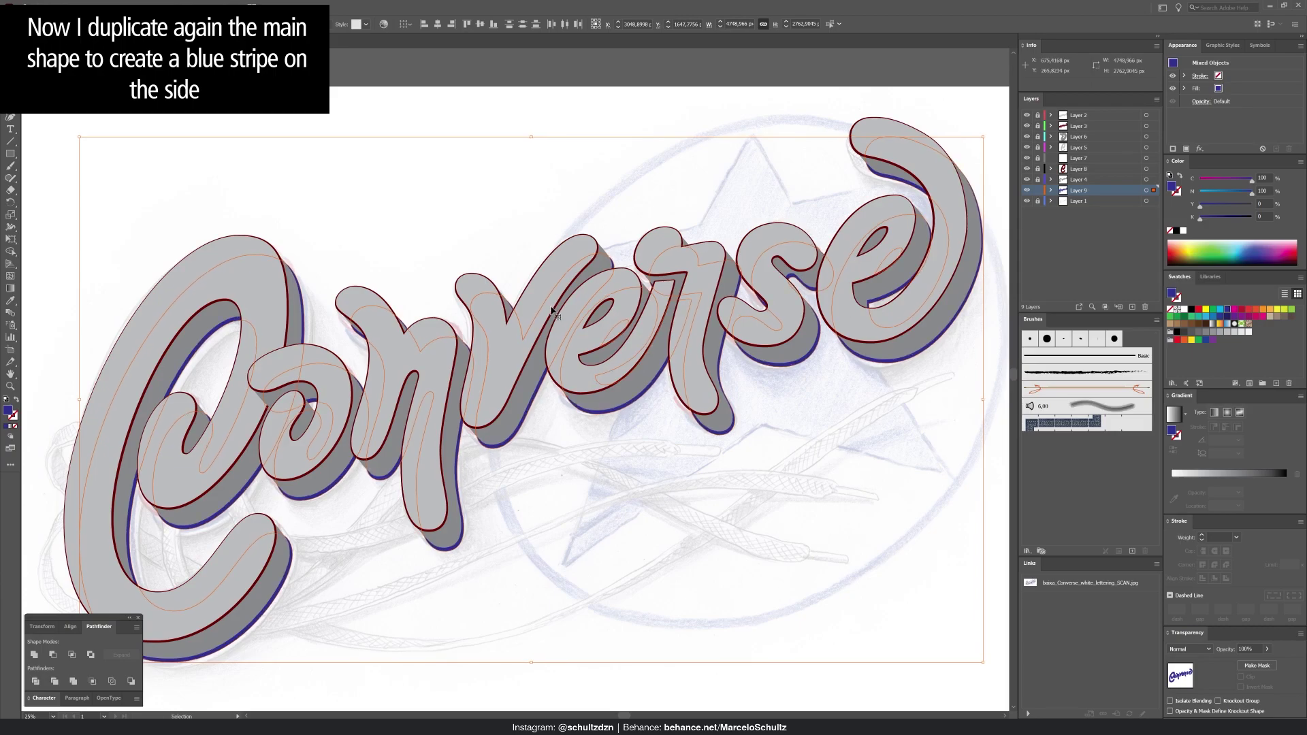
key("Up")
key("Up")
key("Up")
key("Right")
key("Right")
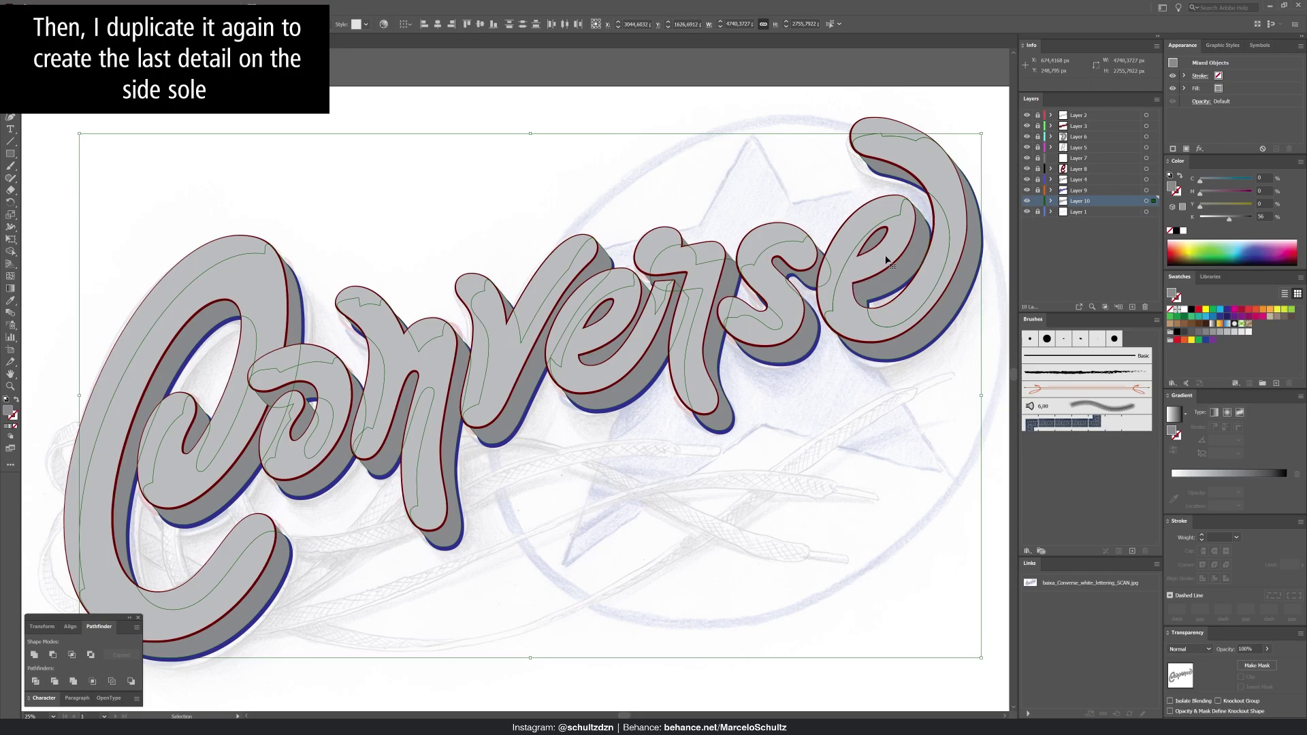
Nudge the grey shadow copy on Layer 10 down and to the right to form a sole edge beyond the blue stripe
left_click_drag(767, 313, 687, 264)
key("Down")
key("Right")
key("Right")
key("Down")
key("Down")
key("Right")
key("Down")
key("Down")
key("Right")
key("Right")
key("Down")
key("Down")
key("Right")
key("Left")
key("Left")
key("Left")
key("Up")
key("Up")
key("Up")
key("Up")
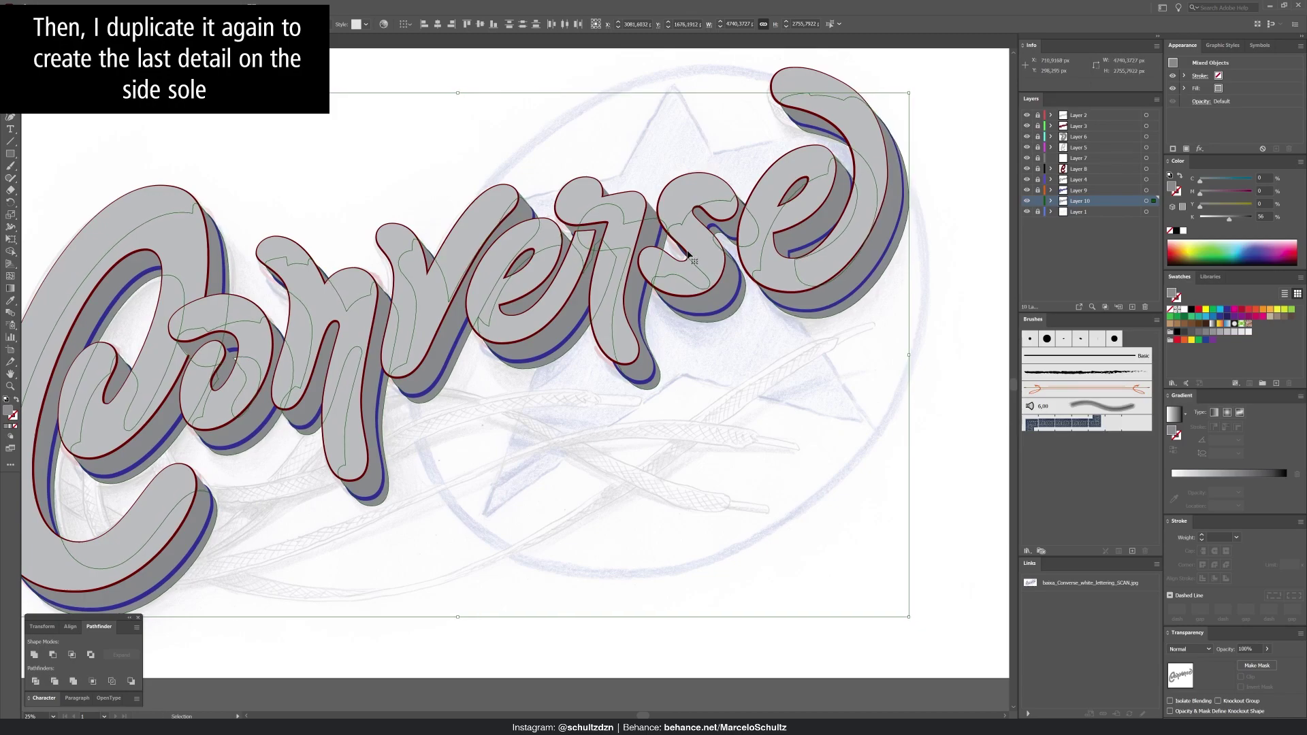
key("Left")
key("Down")
key("Down")
key("Down")
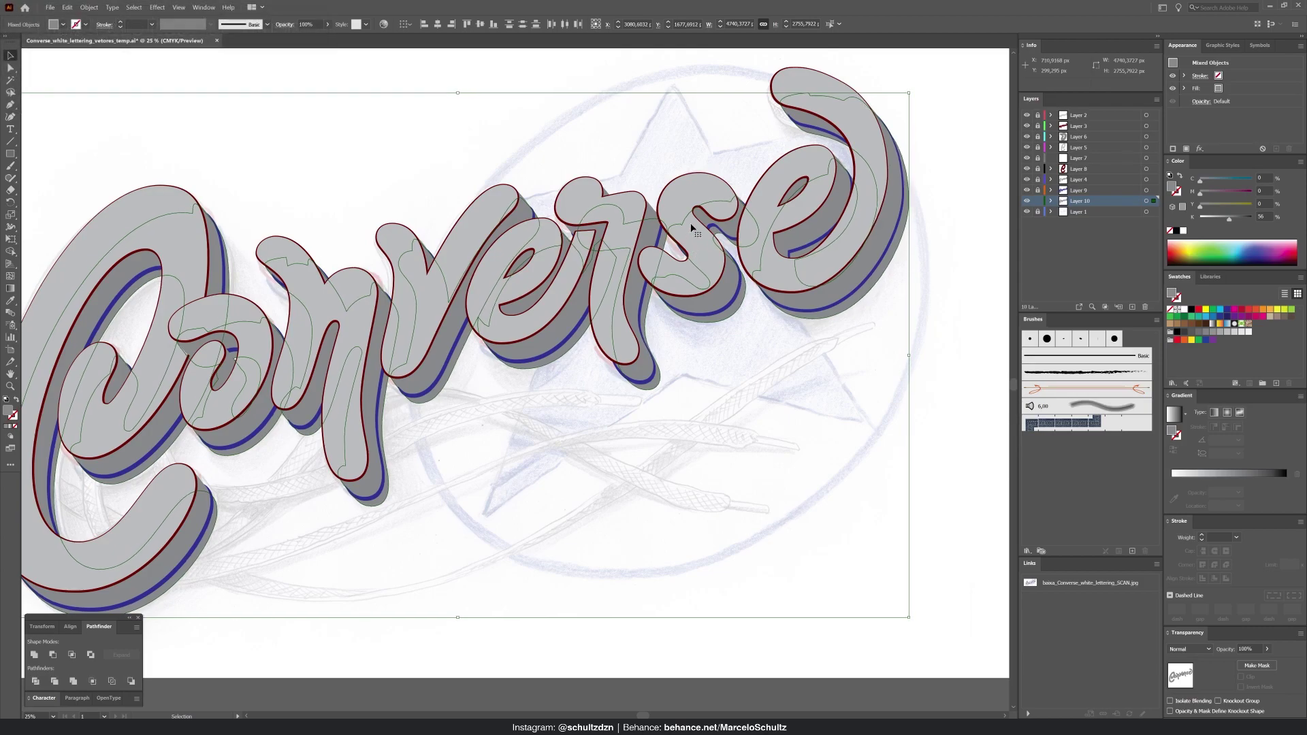
Fill the light grey faces of all the Converse letters with white
left_click(691, 228)
left_click(433, 292, "shift")
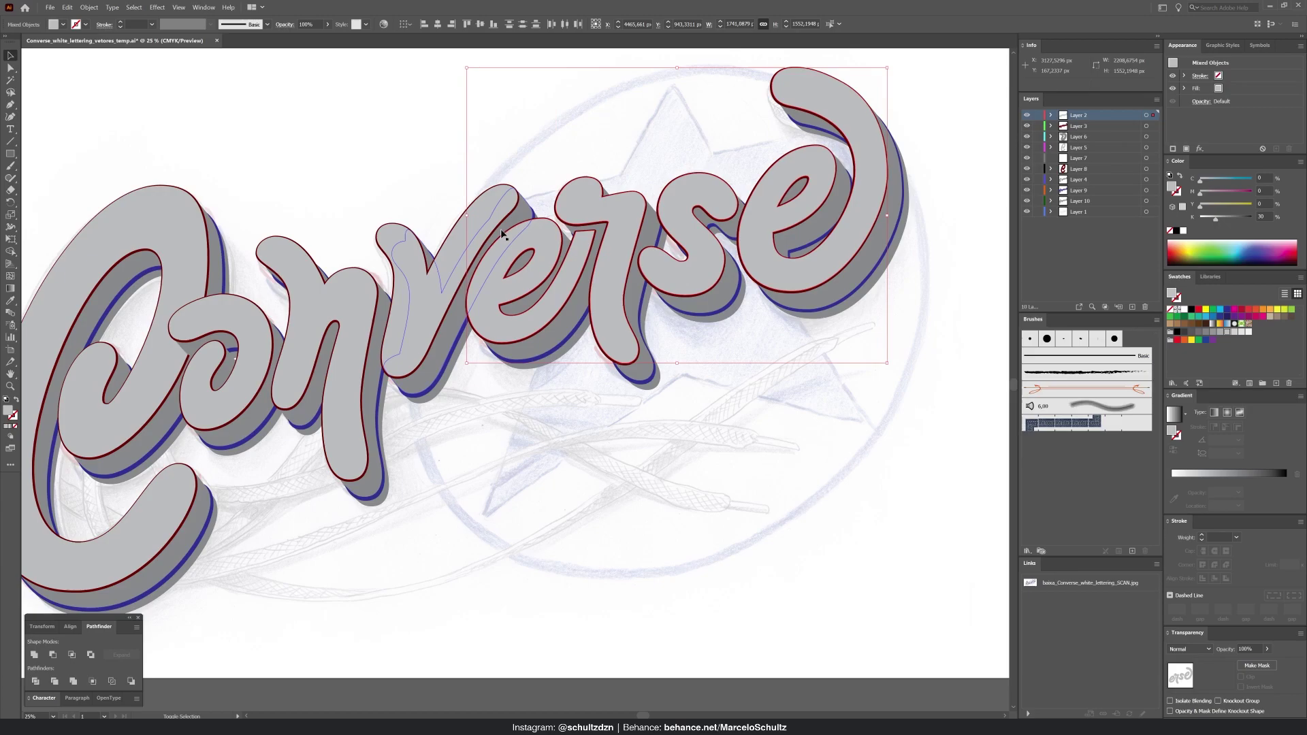
left_click(433, 292, "shift")
left_click(323, 300, "shift")
left_click(221, 311, "shift")
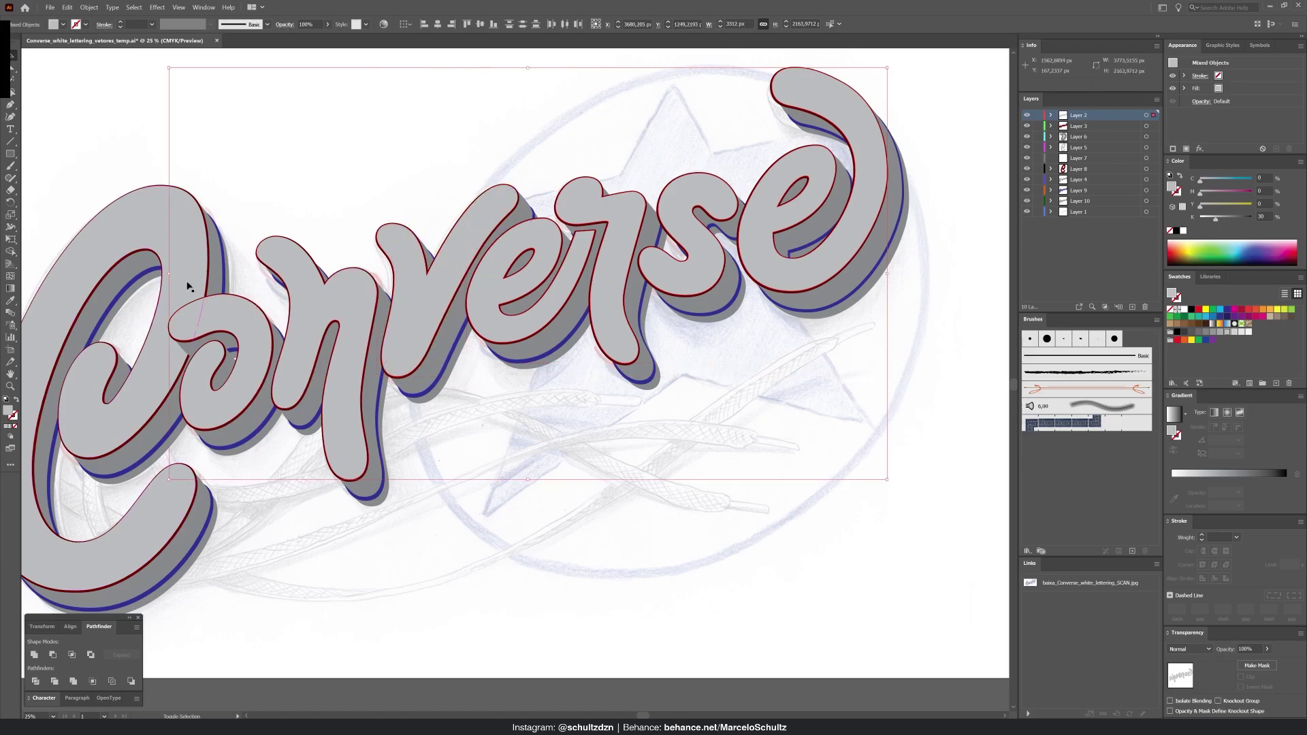
left_click(182, 244, "shift")
left_click(1184, 309)
left_click(765, 407)
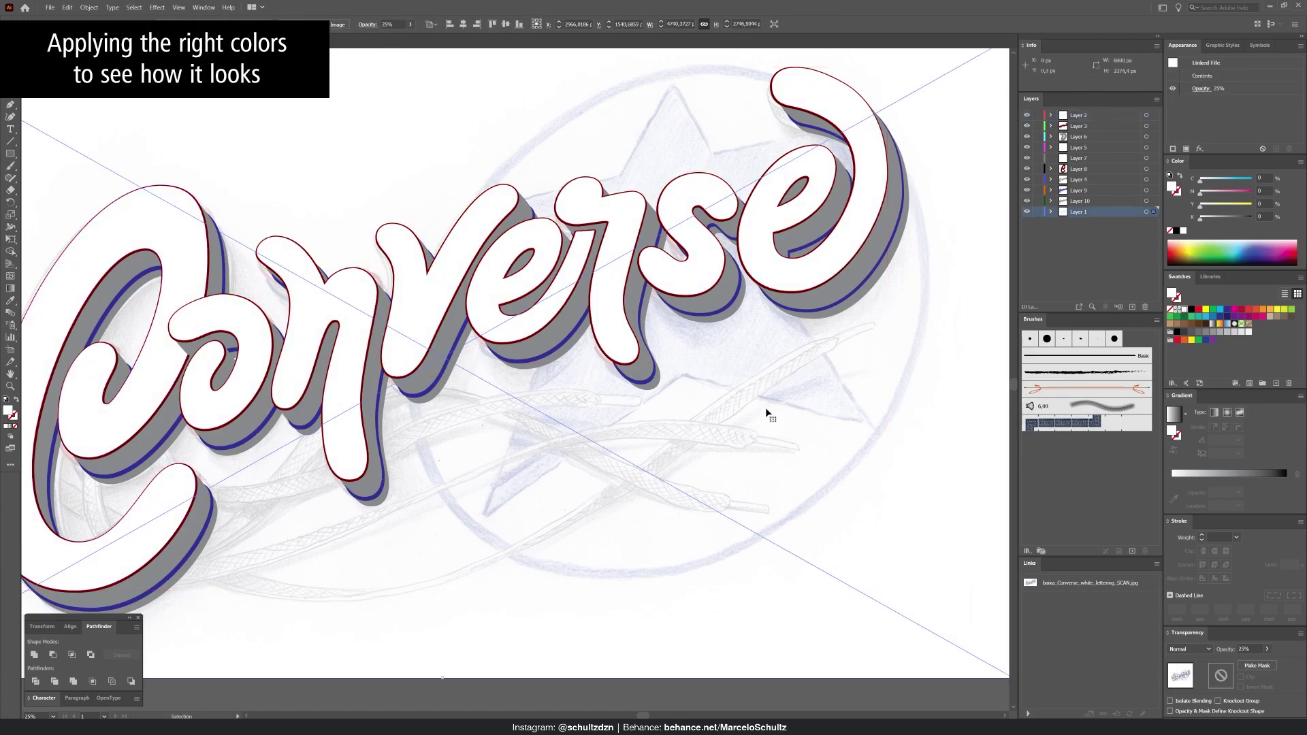
Select every shape sharing the shadow's grey fill and lighten the fill to 11% black
left_click(782, 308)
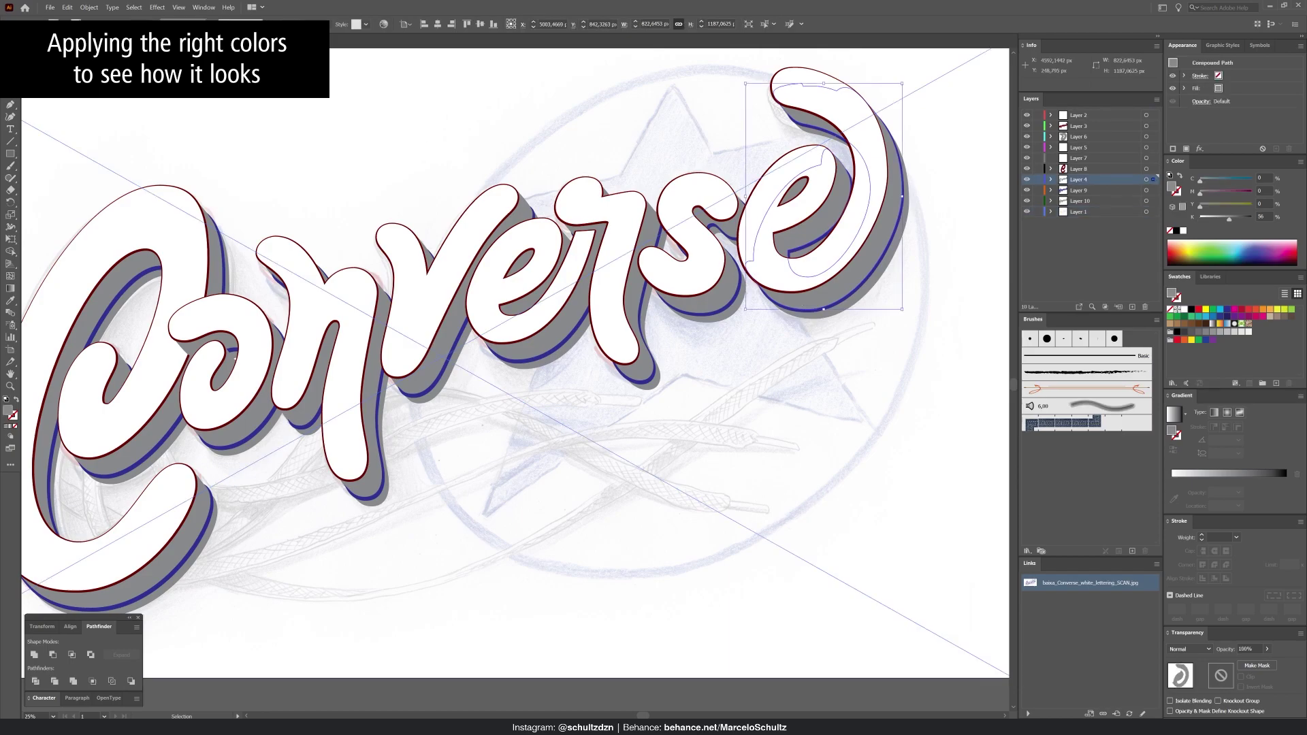
left_click(133, 7)
mouse_move(204, 98)
left_click(295, 151)
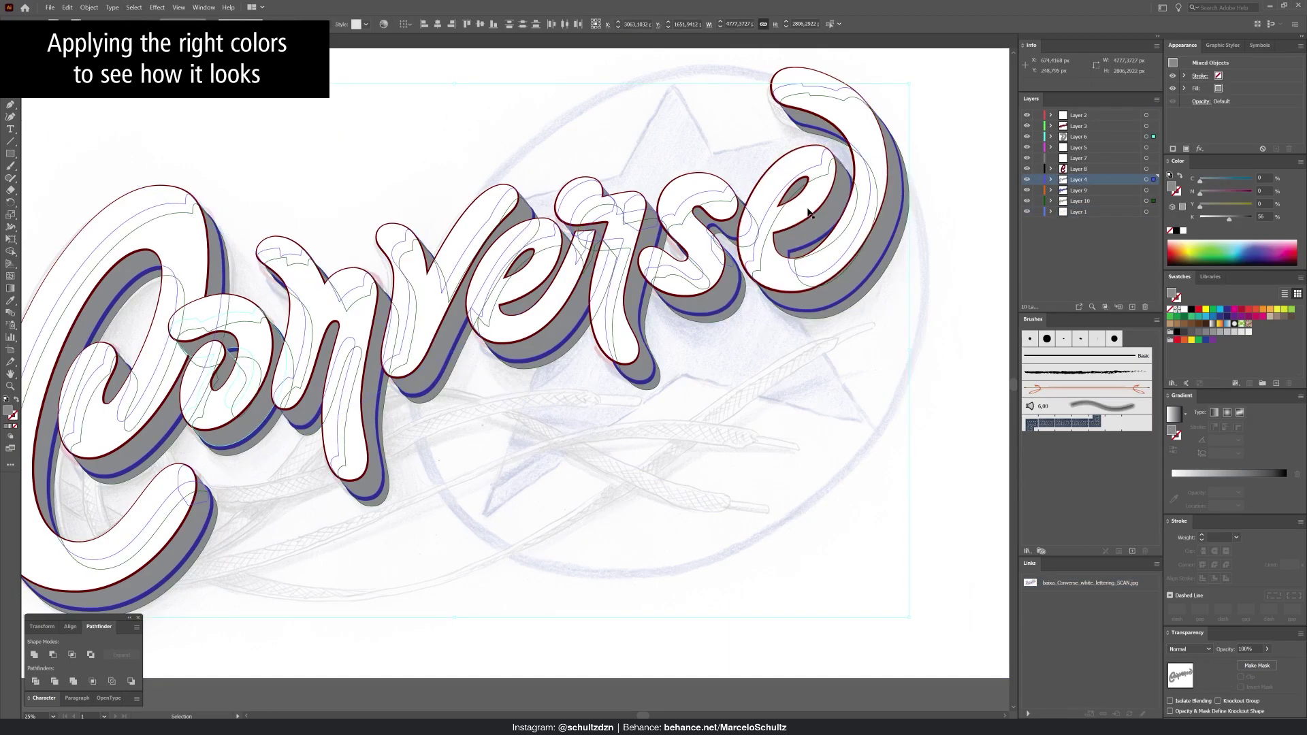
left_click_drag(1229, 218, 1207, 222)
left_click(934, 324)
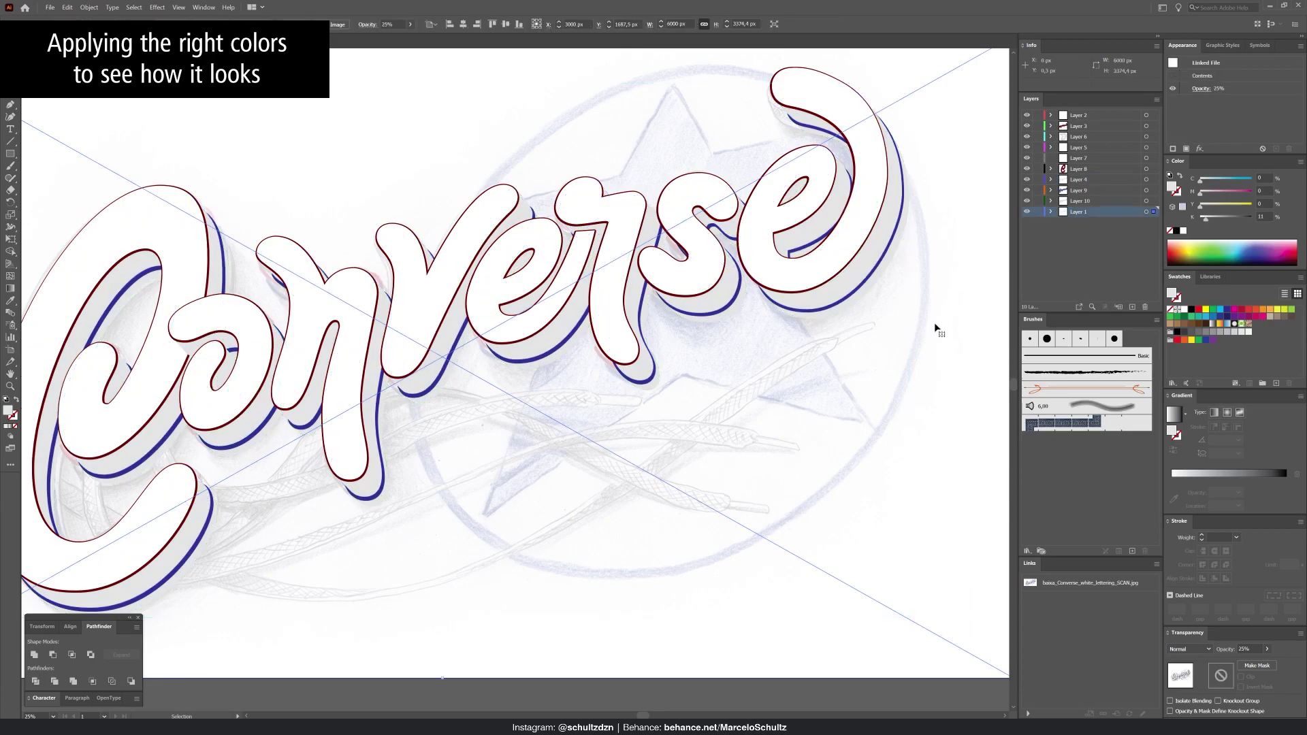
Lock Layer 1, which holds the linked sketch image
left_click(1038, 212)
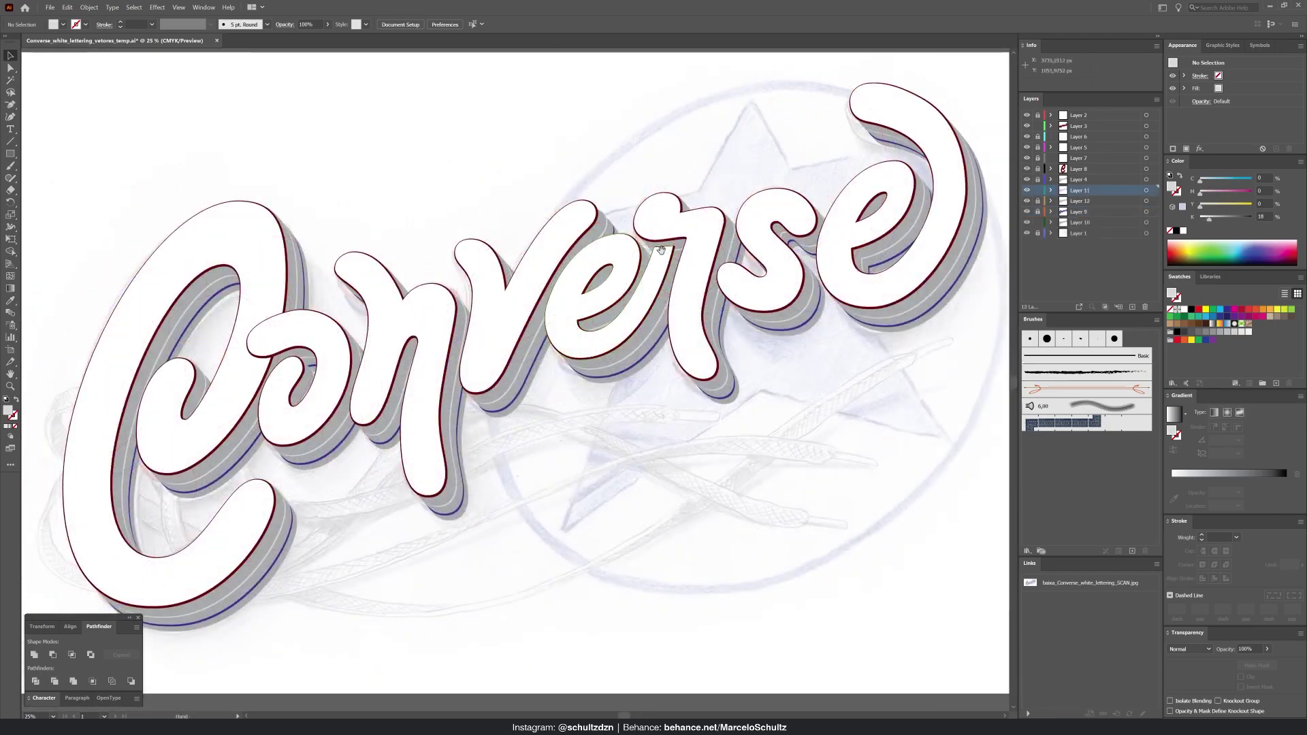
key("z")
left_click(189, 478)
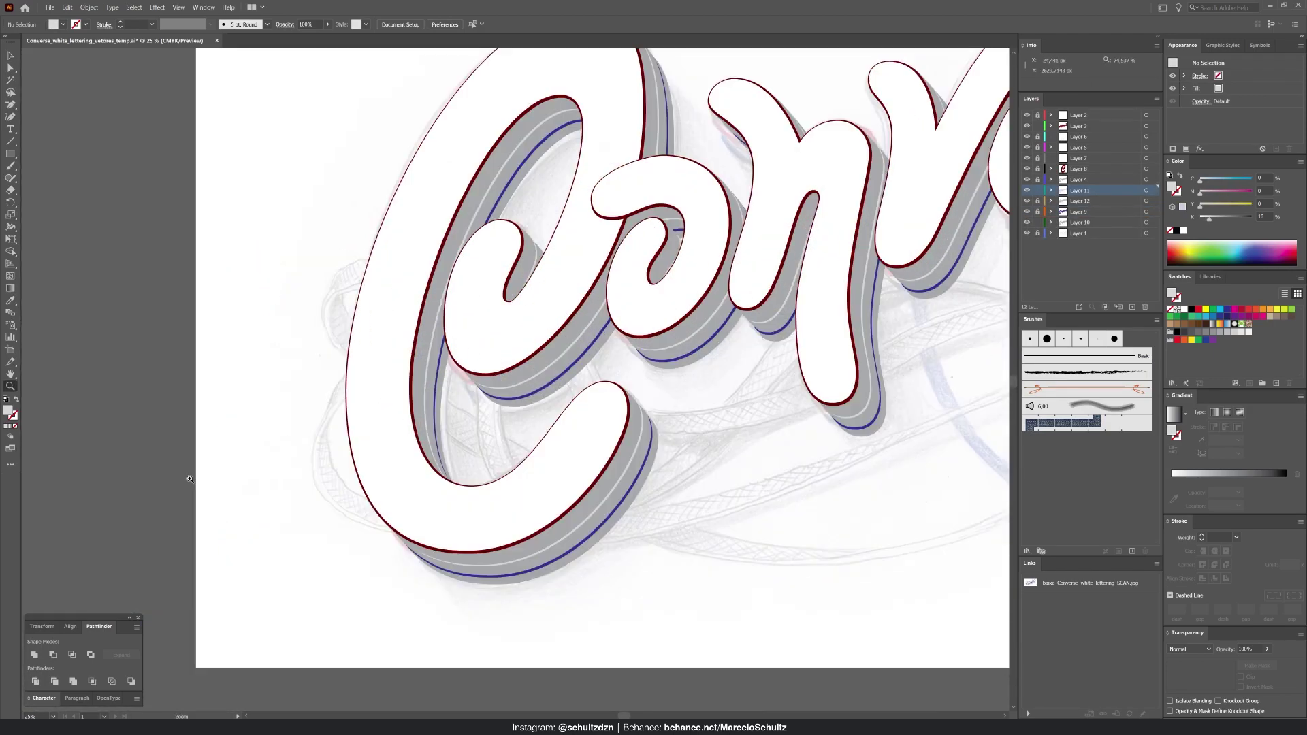
Nudge the dark red outline copies on Layer 3 and Layer 8 right and down to thicken the red stripe
key("ctrl+minus")
key("ctrl+minus")
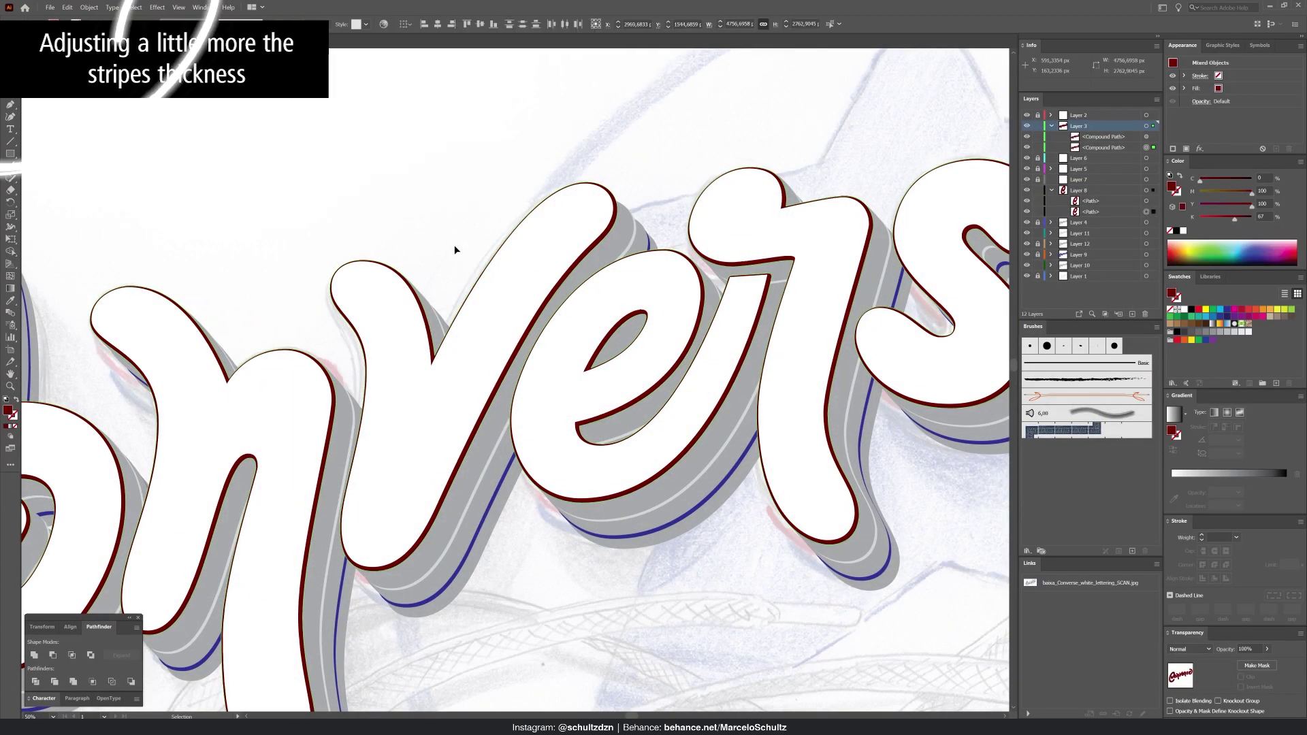
key("shift+Right")
key("shift+Down")
key("Down")
key("Right")
key("Down")
key("Right")
key("Right")
key("Down")
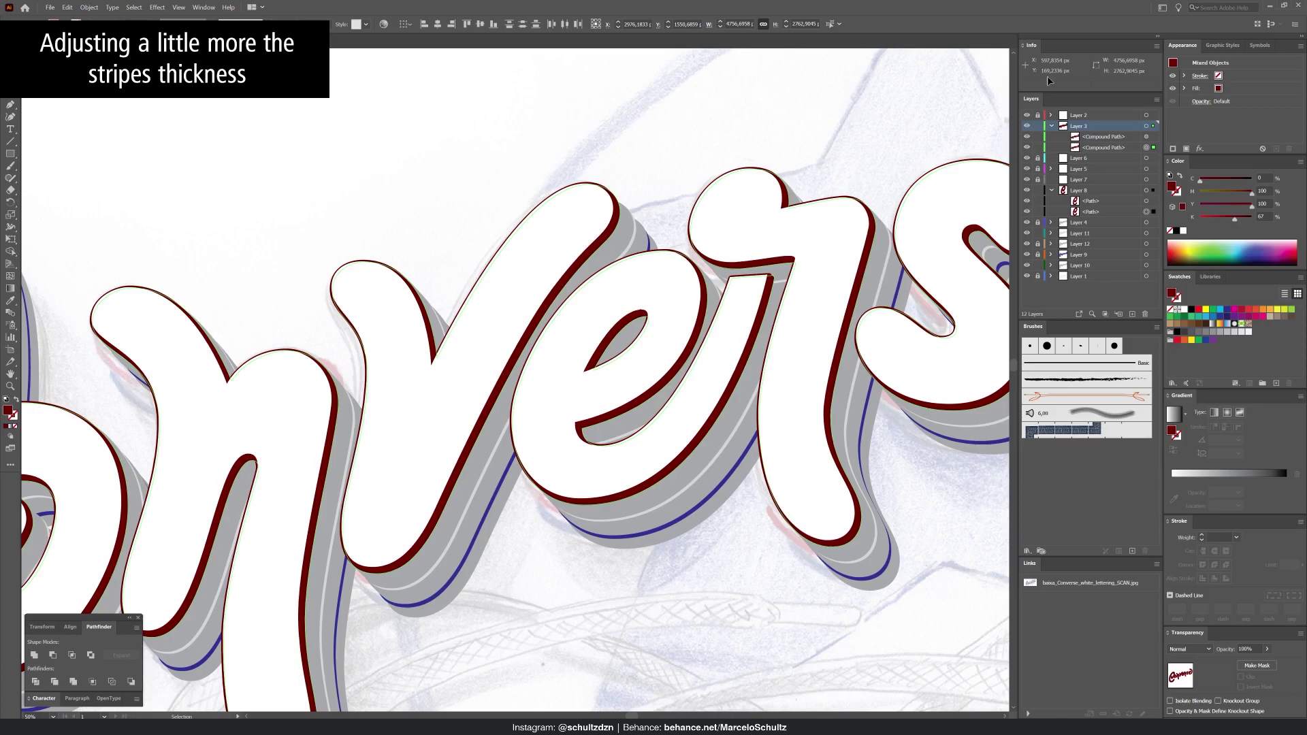
Unite the two compound paths on Layer 3, and unite the two paths on Layer 8
key("ctrl+shift+a")
left_click(1152, 148)
left_click(1152, 136, "shift")
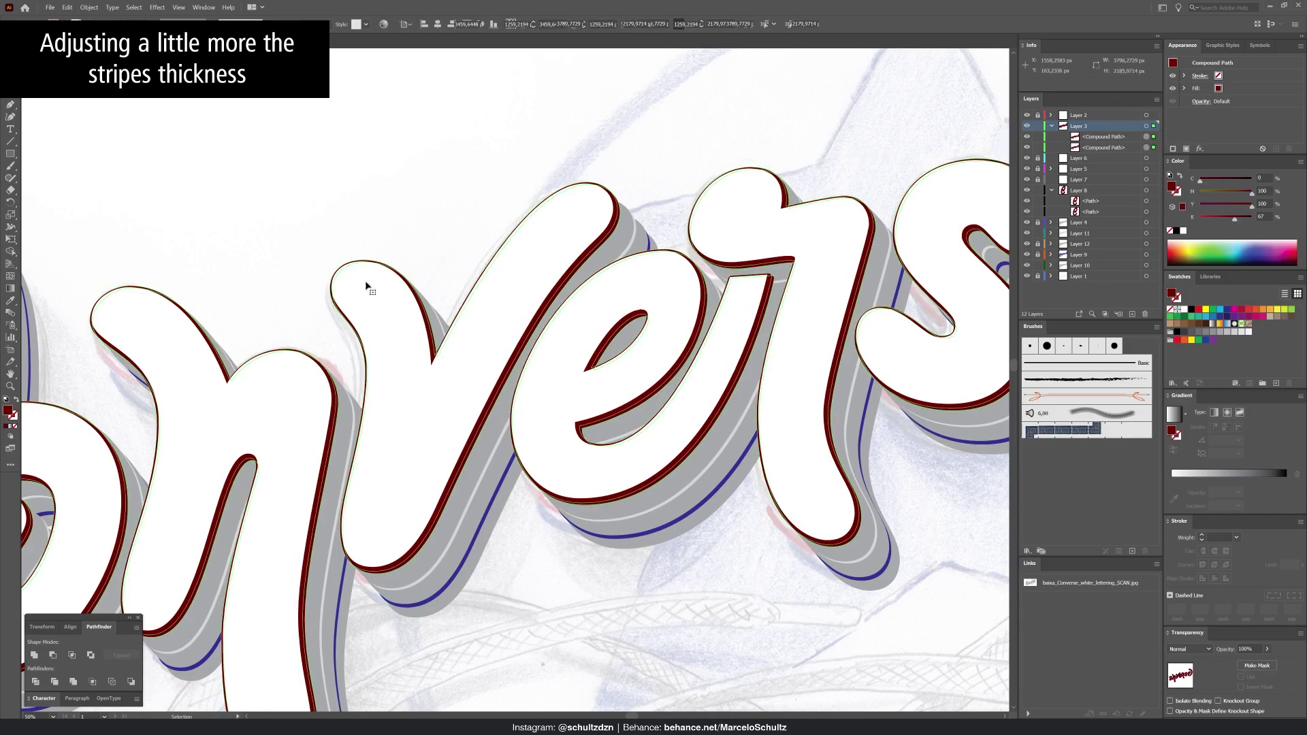
left_click(34, 655)
left_click(1153, 201)
left_click(1152, 202, "shift")
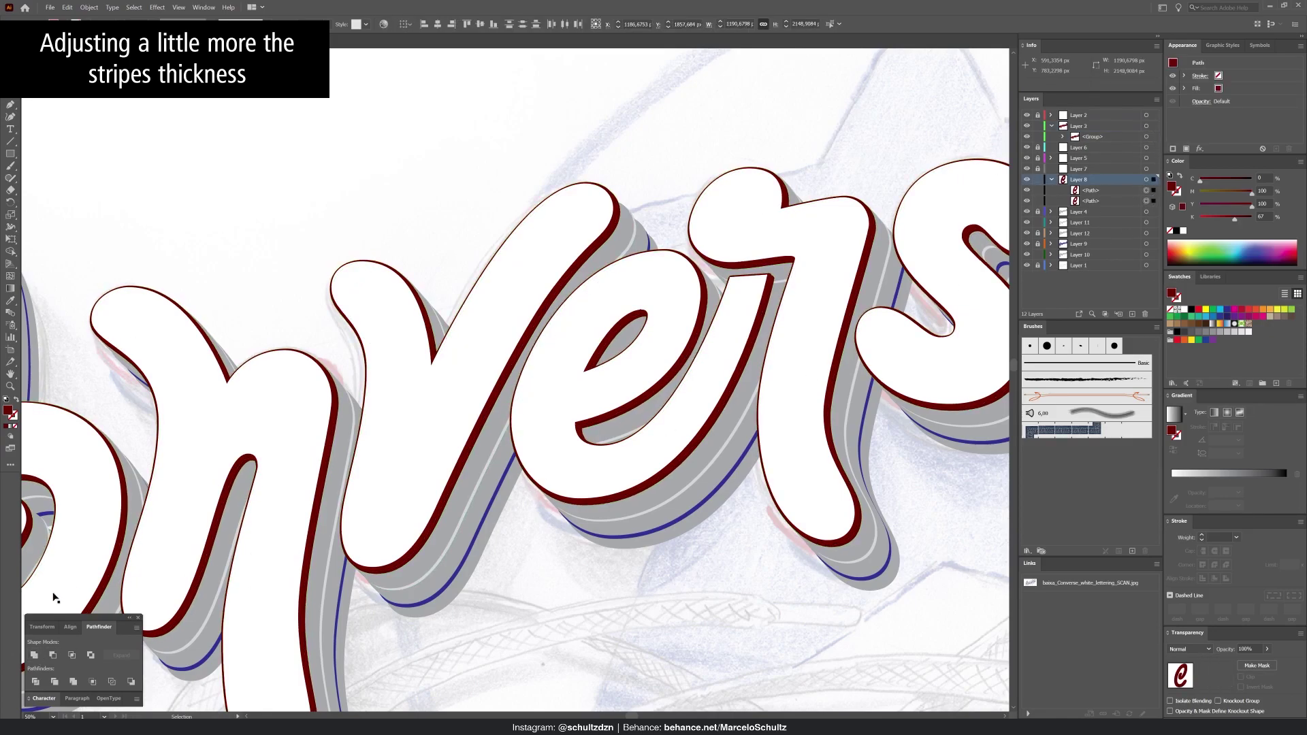
left_click(34, 655)
Group the original blue stripe shapes and their duplicates on Layer 9 into two separate groups
left_click_drag(296, 466, 769, 383)
left_click(684, 136)
left_click_drag(614, 287, 586, 227)
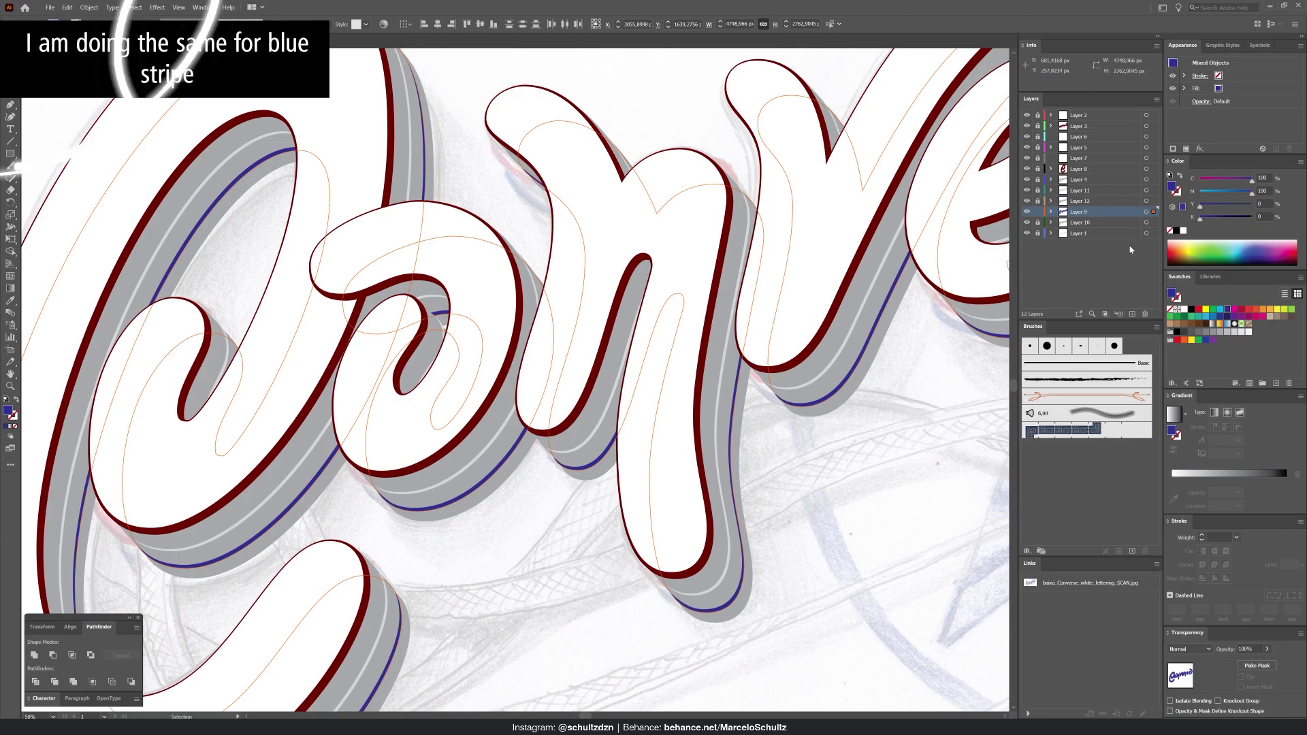
left_click(1052, 211)
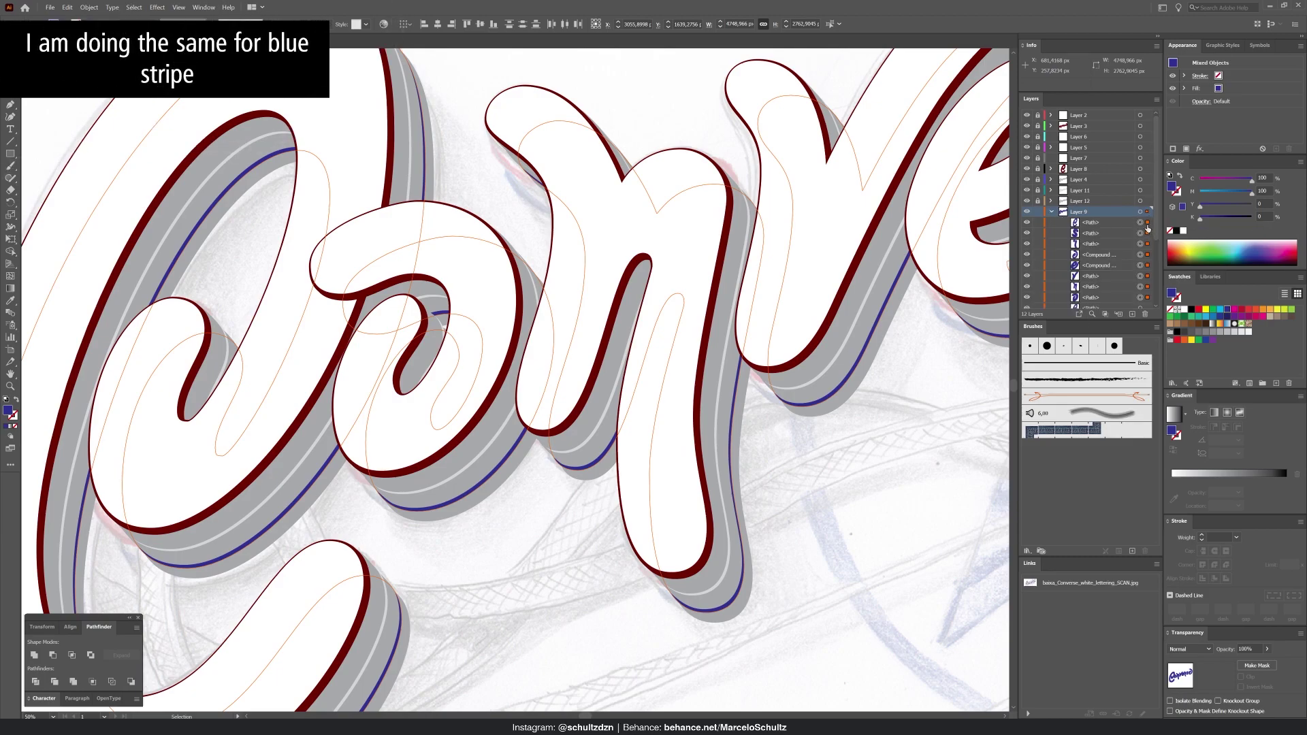
key("ctrl+g")
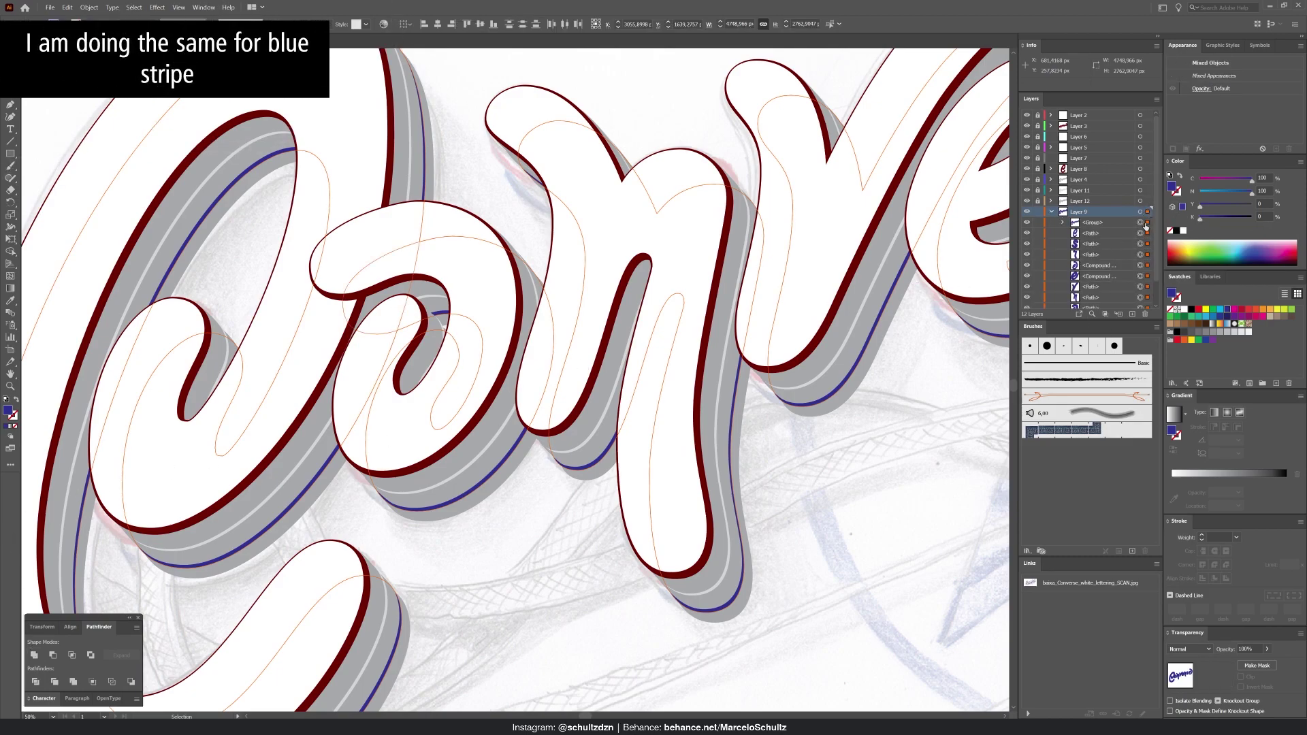
key("ctrl+g")
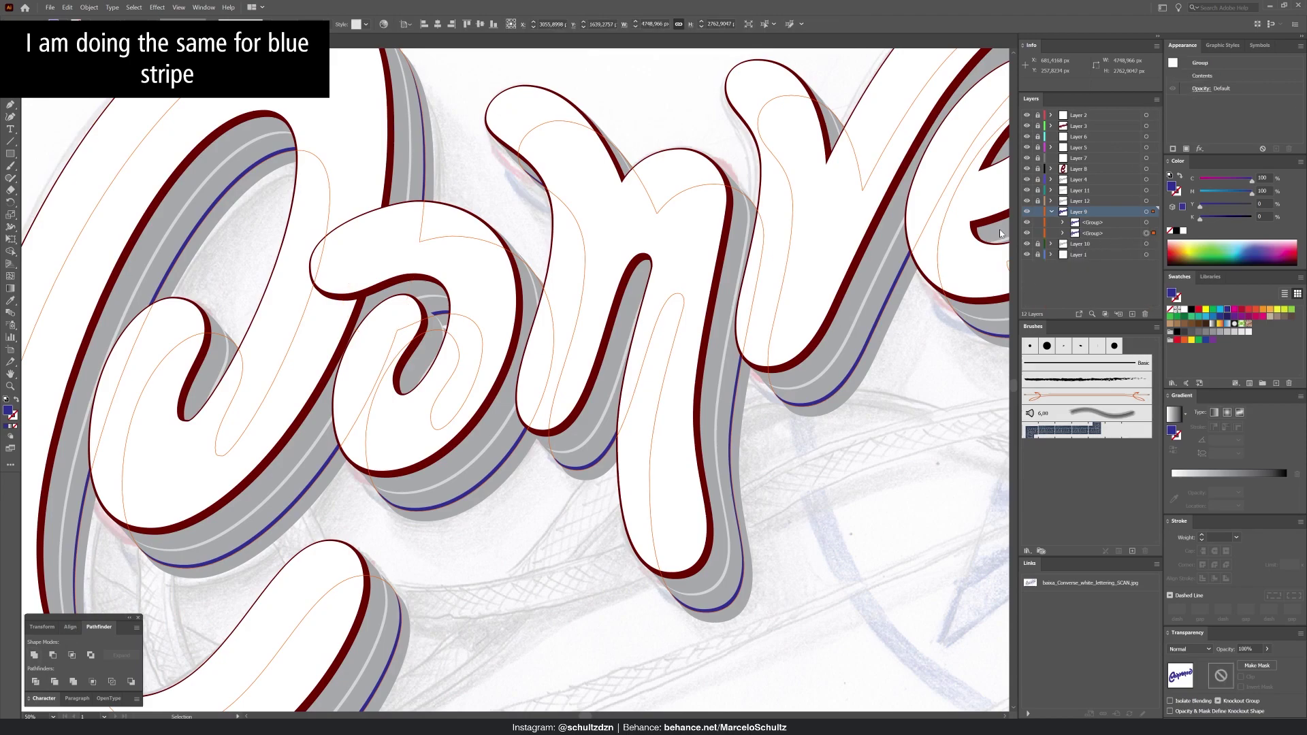
Nudge one blue stripe group on Layer 9 right and down to thicken the blue stripe, and deselect it
key("Right")
key("Right")
key("Right")
key("Right")
key("Right")
key("Down")
key("Down")
key("Down")
key("Down")
key("Down")
key("Down")
key("Down")
key("Down")
key("Down")
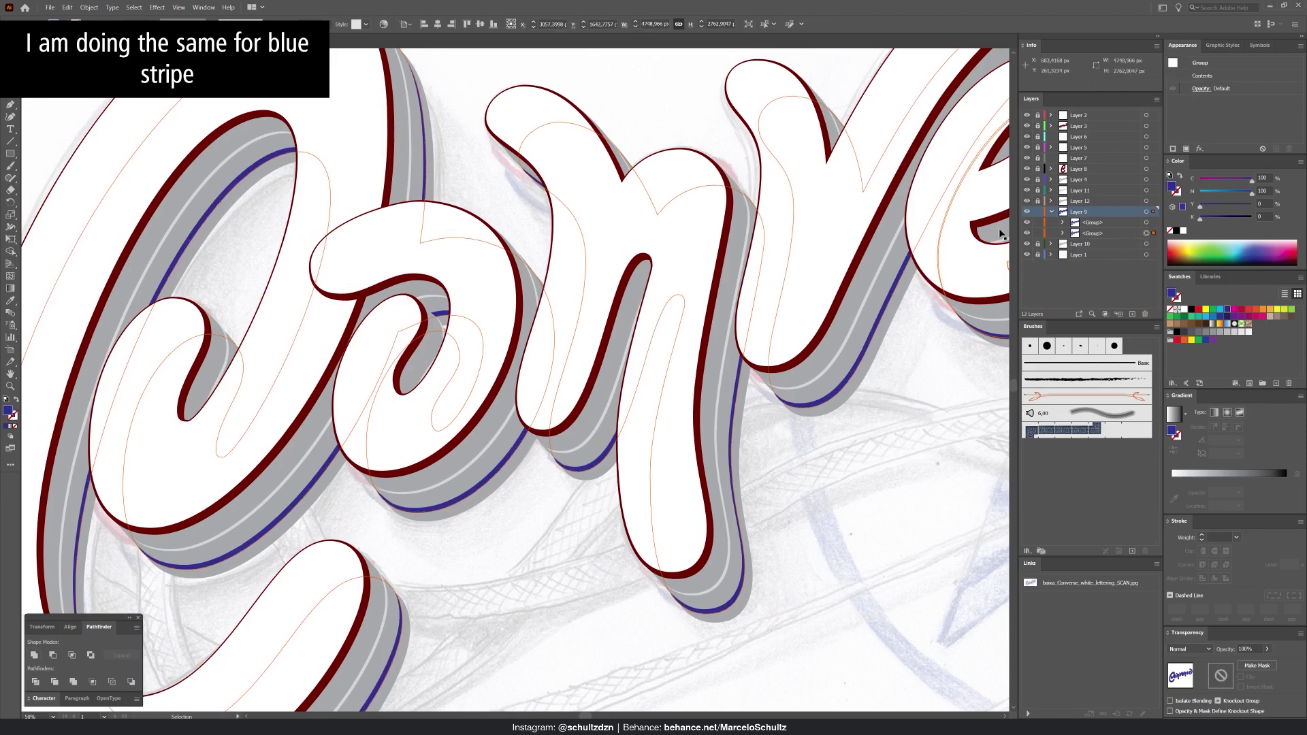
key("Down")
key("Down")
key("Down")
key("Right")
key("Right")
key("ctrl+minus")
key("ctrl+shift+a")
key("ctrl+plus")
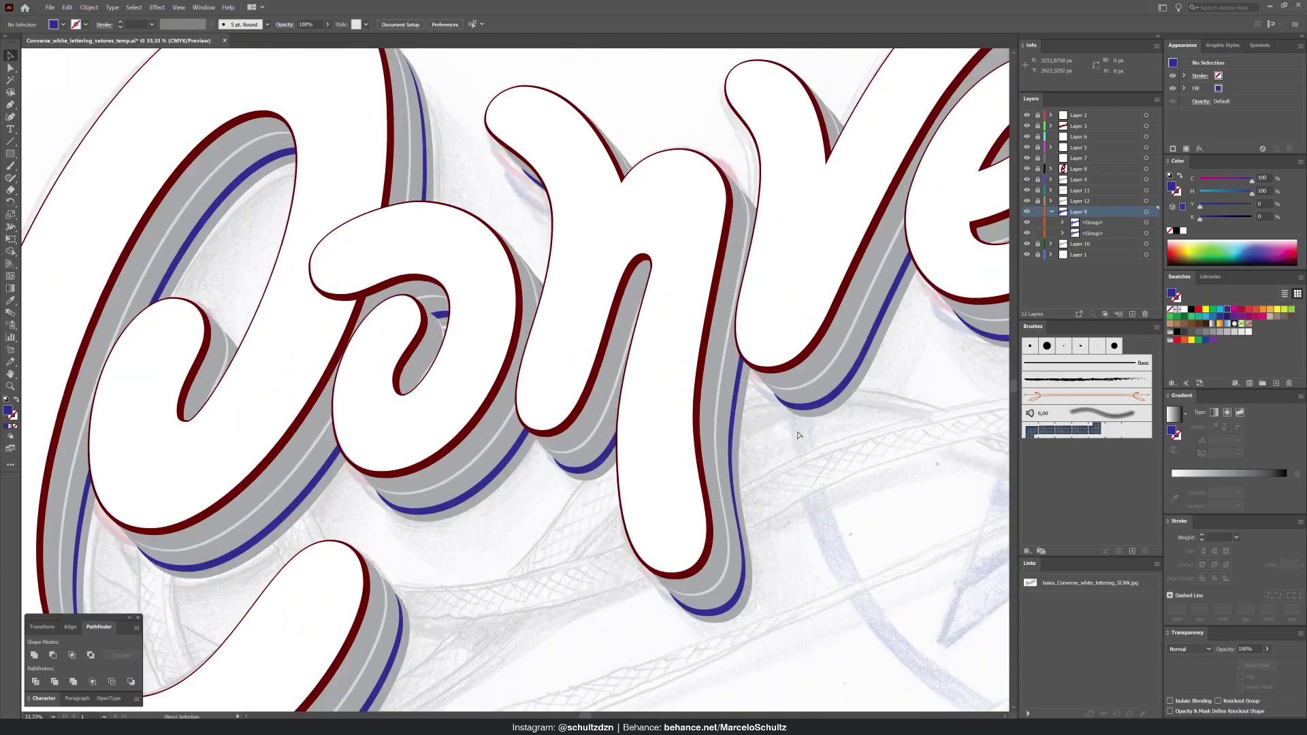
Move Layer 7 above Layer 5 and draw a closed dark blue Pen shape with a curved lower edge over the C's inner curl tip
left_click_drag(1066, 158, 1066, 147)
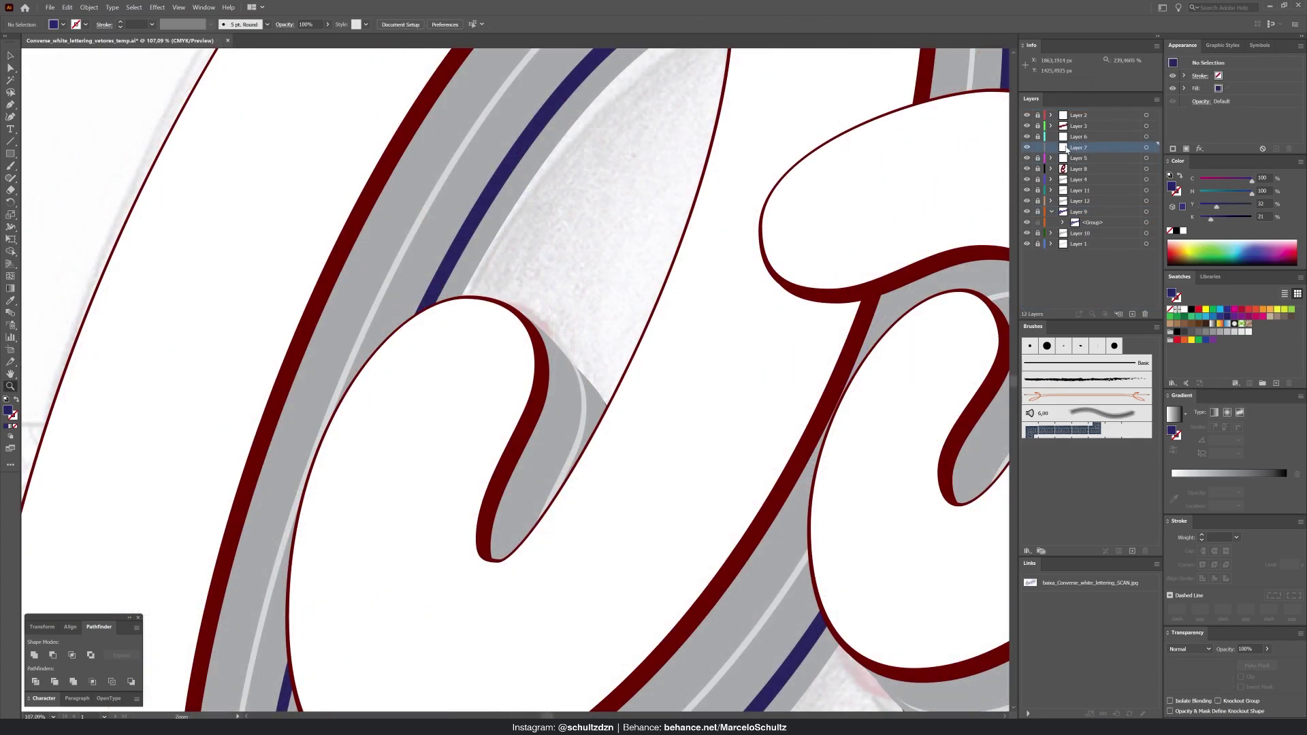
key("p")
key("ctrl+plus")
left_click_drag(336, 332, 584, 419)
left_click_drag(751, 533, 659, 455)
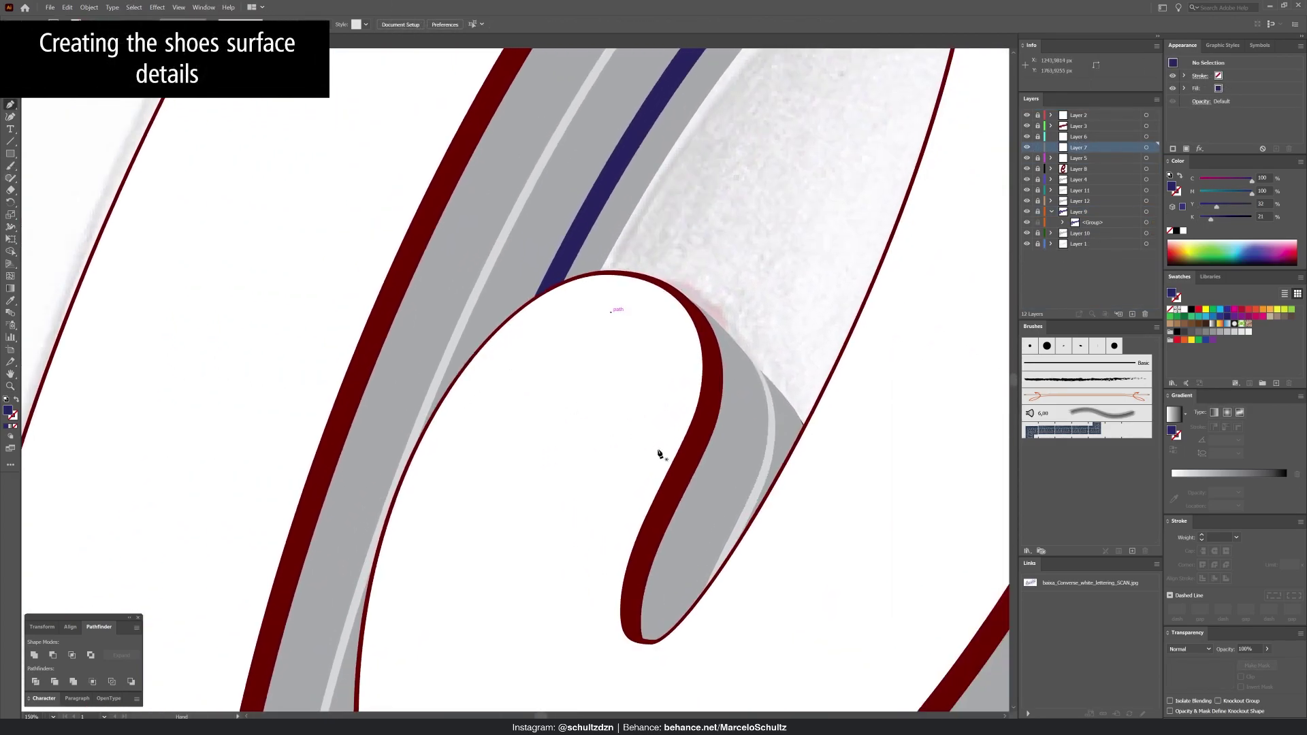
left_click(648, 518)
left_click_drag(531, 496, 435, 502)
left_click(383, 541)
left_click(478, 332)
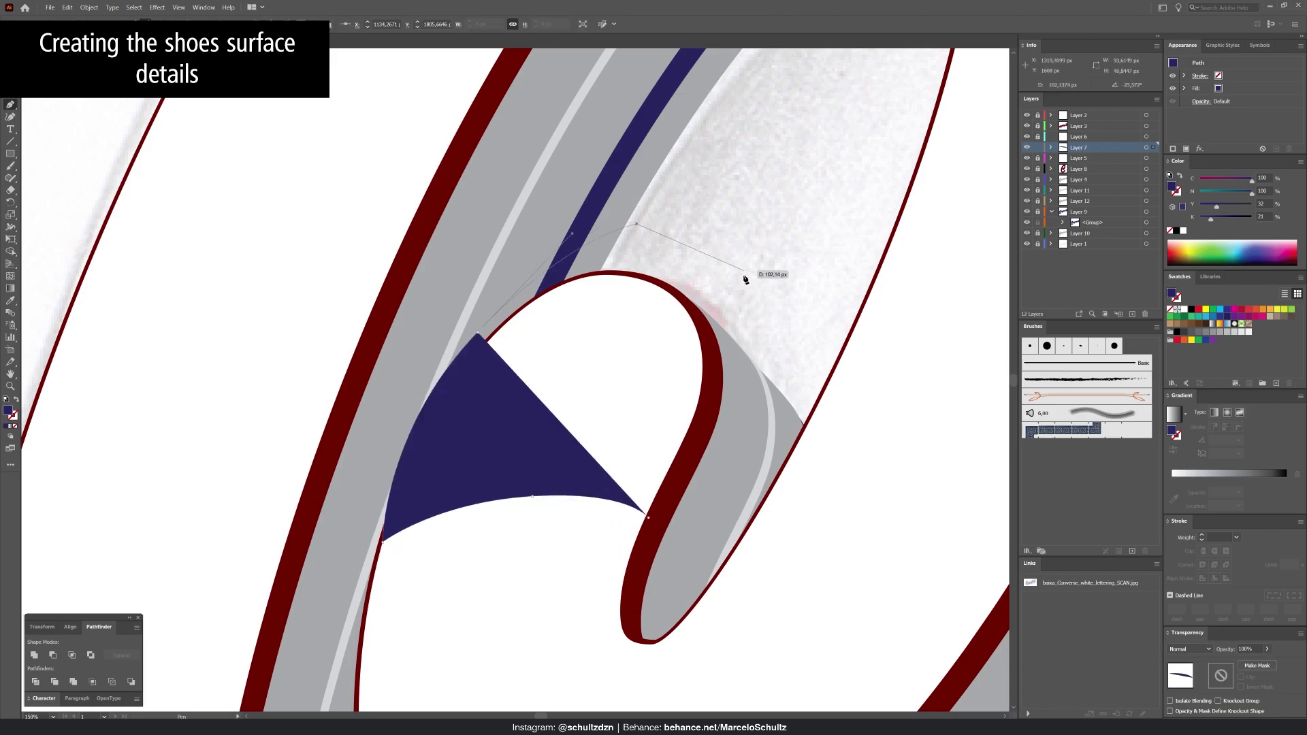
left_click(637, 224)
left_click(743, 271)
left_click(750, 357)
left_click(730, 449)
left_click(648, 518)
Copy the C's white face from Layer 5 and paste it in front on Layer 7
key("v")
left_click(601, 530)
left_click(1037, 158)
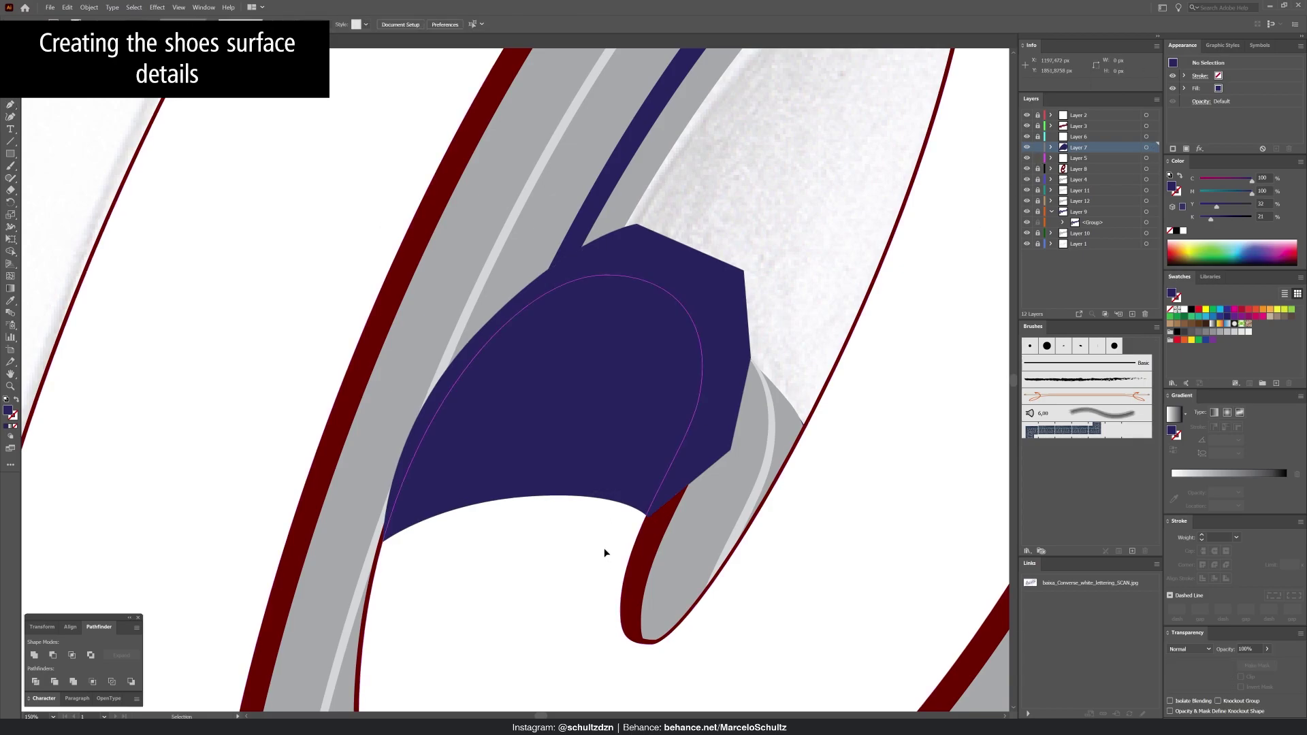
double_click(605, 549)
key("ctrl+c")
key("Escape")
left_click(1037, 158)
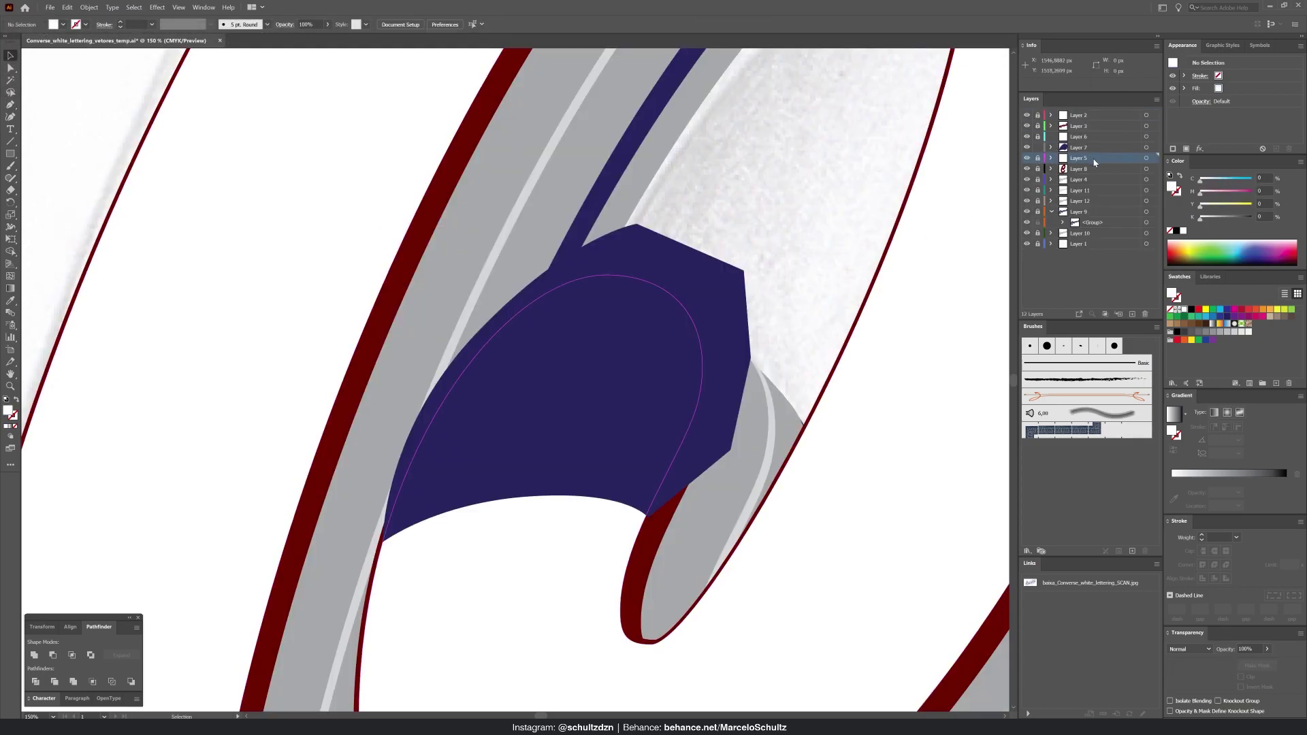
left_click(1153, 147)
key("ctrl+f")
Bring the dark blue shape to the front and intersect it with the pasted white face
left_click(720, 291)
right_click(722, 294)
left_click(844, 441)
left_click(487, 528, "shift")
left_click(72, 654)
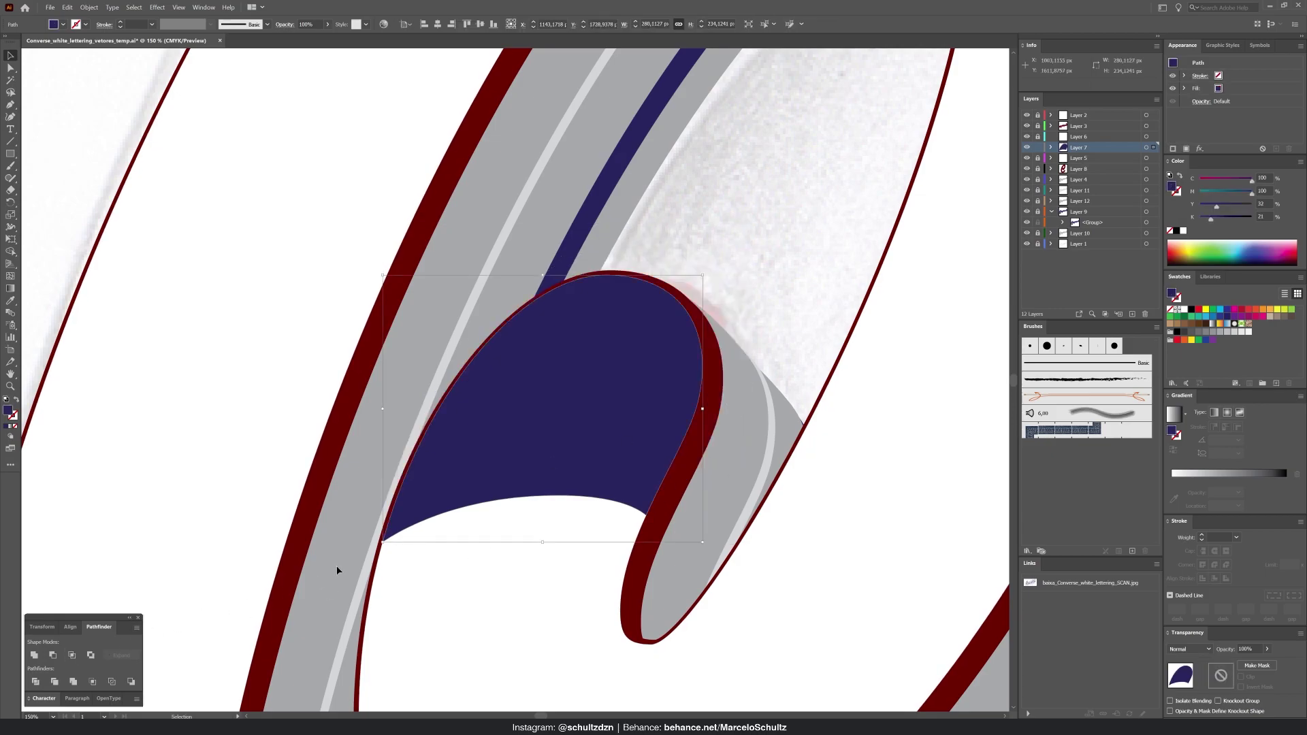
Adjust the lower corner anchor of the clipped dark blue shape so it tucks against the red outline
key("z")
left_click_drag(600, 460, 730, 543)
key("p")
key("a")
left_click(387, 497)
left_click_drag(388, 497, 397, 498)
left_click(394, 496)
left_click_drag(85, 447, 313, 668)
key("a")
left_click_drag(656, 187, 404, 615)
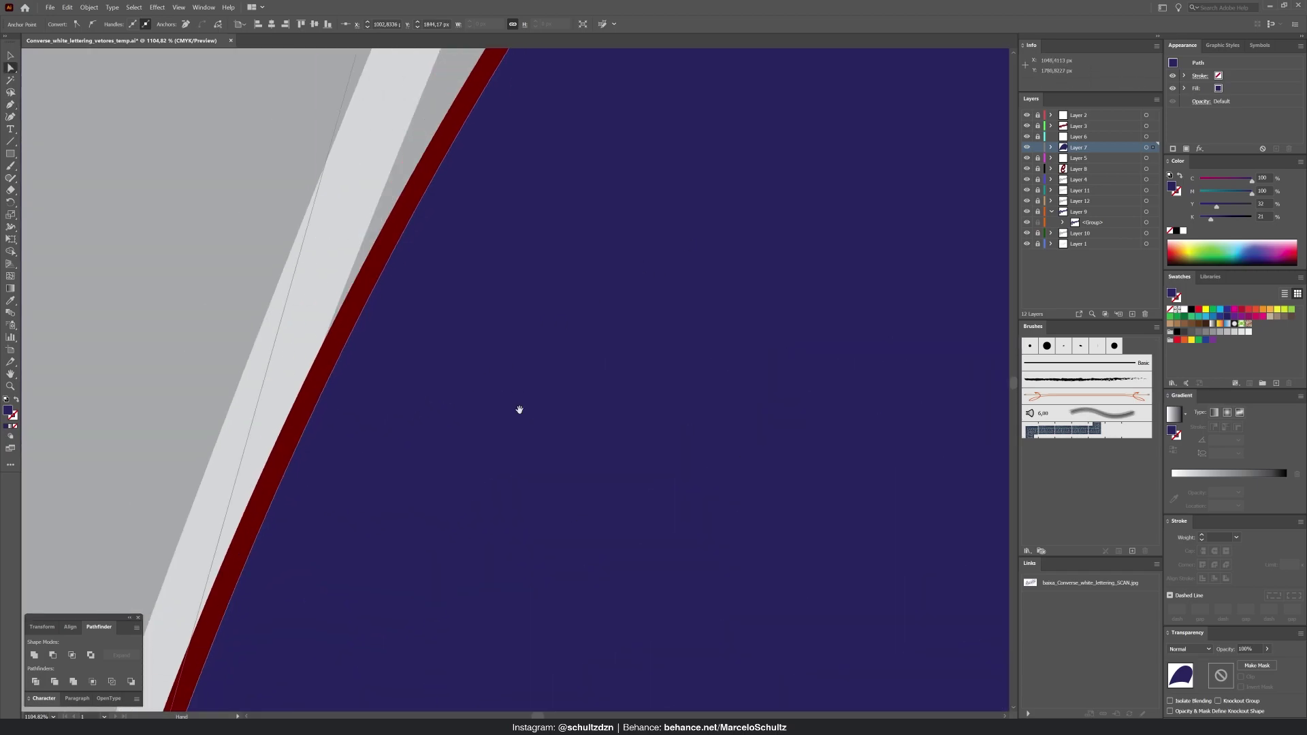
Adjust the remaining edge anchors of the dark blue shape to follow the red outline, and delete the selected leftover object
left_click_drag(643, 74, 327, 656)
left_click_drag(970, 74, 259, 523)
left_click_drag(473, 422, 472, 416)
left_click_drag(990, 693, 429, 303)
left_click_drag(606, 674, 714, 199)
left_click_drag(662, 420, 664, 422)
key("ctrl+minus")
key("ctrl+minus")
key("ctrl+minus")
key("ctrl+minus")
key("ctrl+minus")
key("ctrl+minus")
key("ctrl+minus")
left_click(577, 315)
key("v")
left_click(467, 395)
key("Delete")
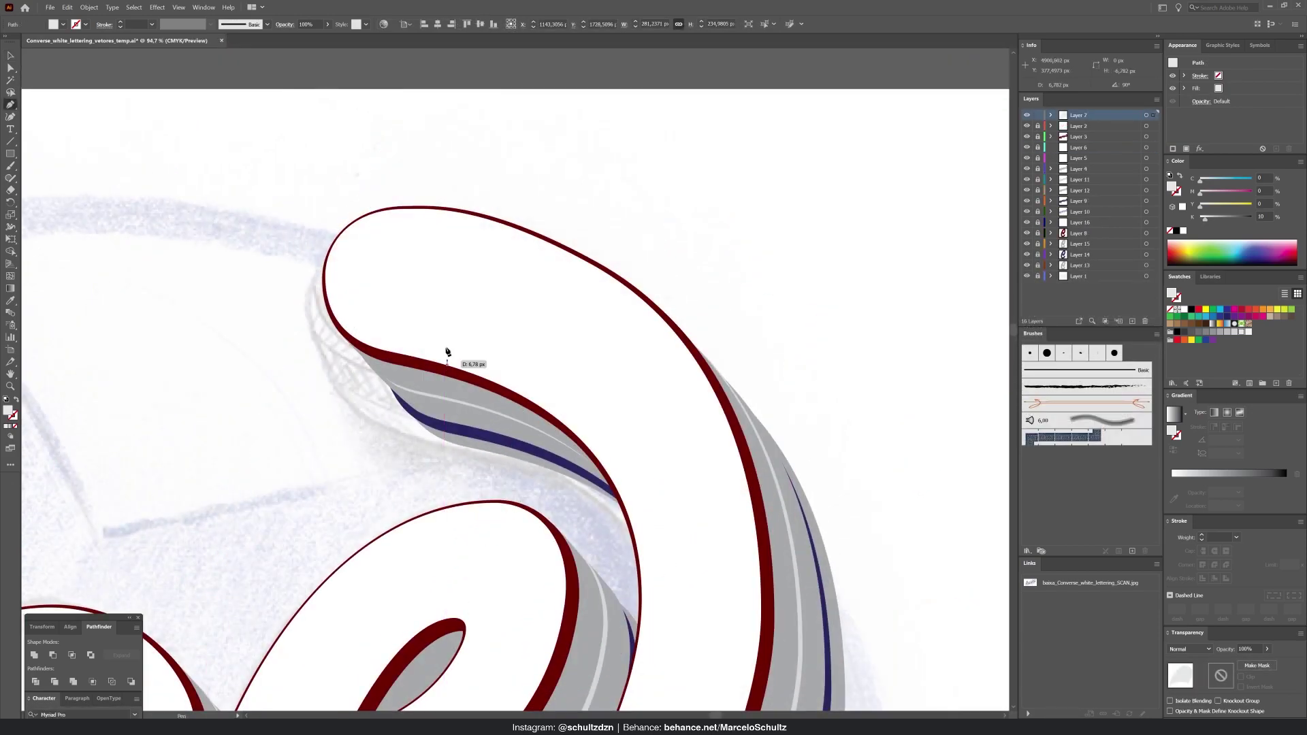
Draw a closed 10% black shape with a curved inner edge over the rounded tip of the uppermost letter stroke
left_click(447, 366)
left_click_drag(450, 284, 464, 241)
left_click(497, 222)
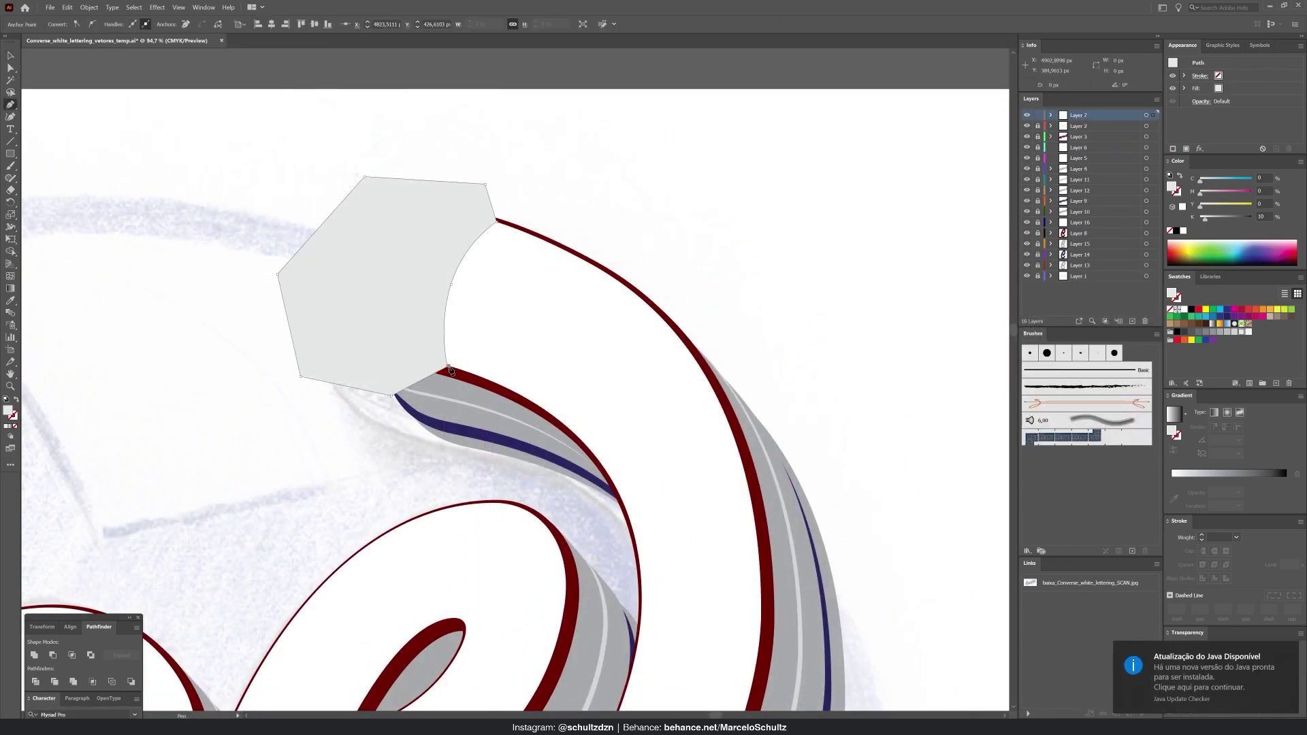
Copy the white face of the uppermost letter and paste it in front on the grey shape's layer
key("v")
left_click(1038, 126)
double_click(607, 317)
key("Escape")
left_click(1046, 128)
key("ctrl+f")
Bring the light grey shape to the front and intersect it with the pasted letter face
right_click(453, 195)
mouse_move(500, 365)
left_click(591, 365)
left_click(571, 371, "shift")
left_click(84, 651)
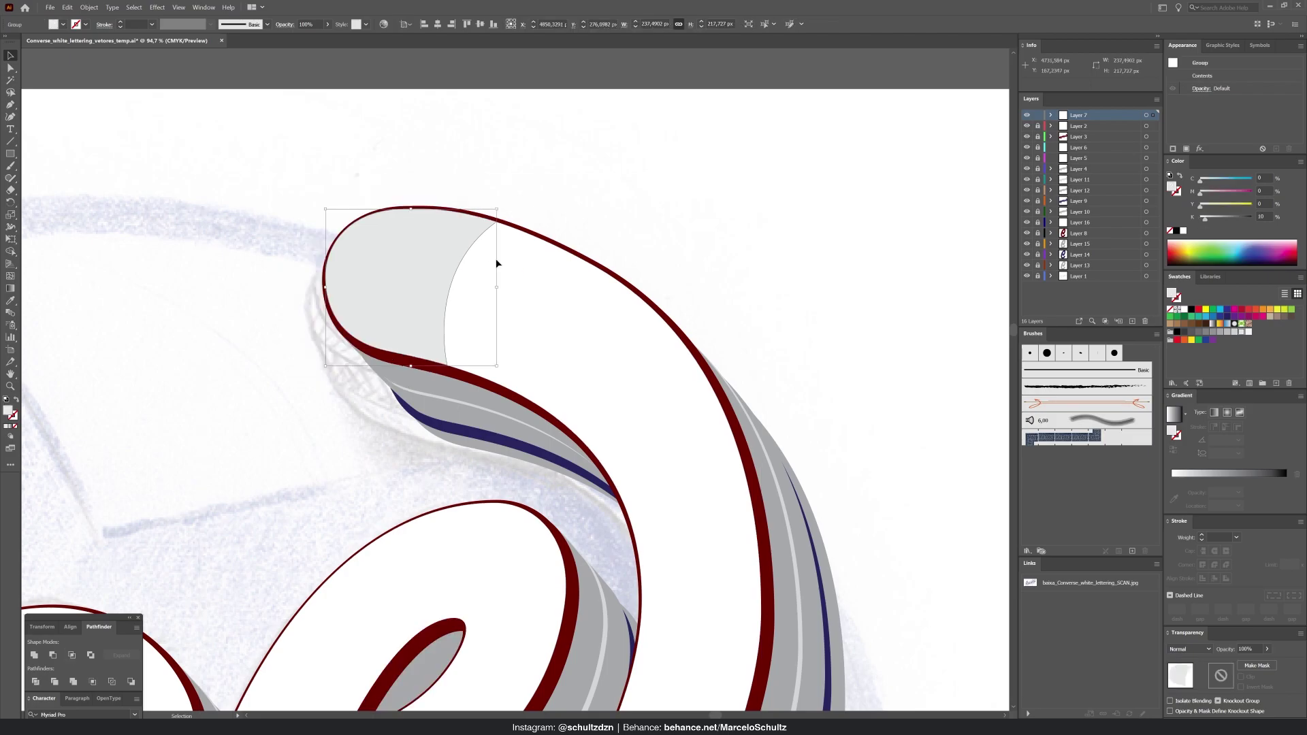
Move the upper anchors of the clipped light grey tip to overlap the red outline
scroll(385, 225, "up", 5)
key("a")
left_click_drag(453, 173, 453, 171)
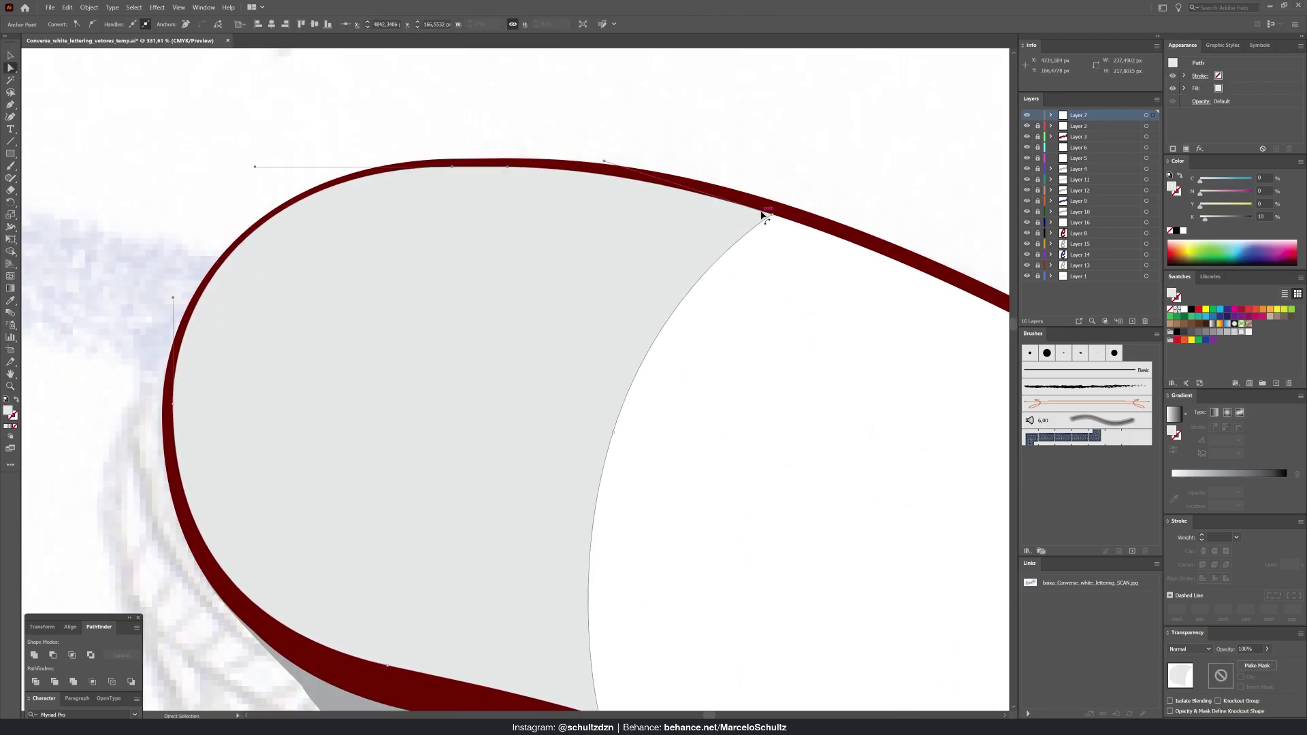
key("a")
left_click_drag(762, 212, 765, 209)
left_click_drag(776, 213, 770, 211)
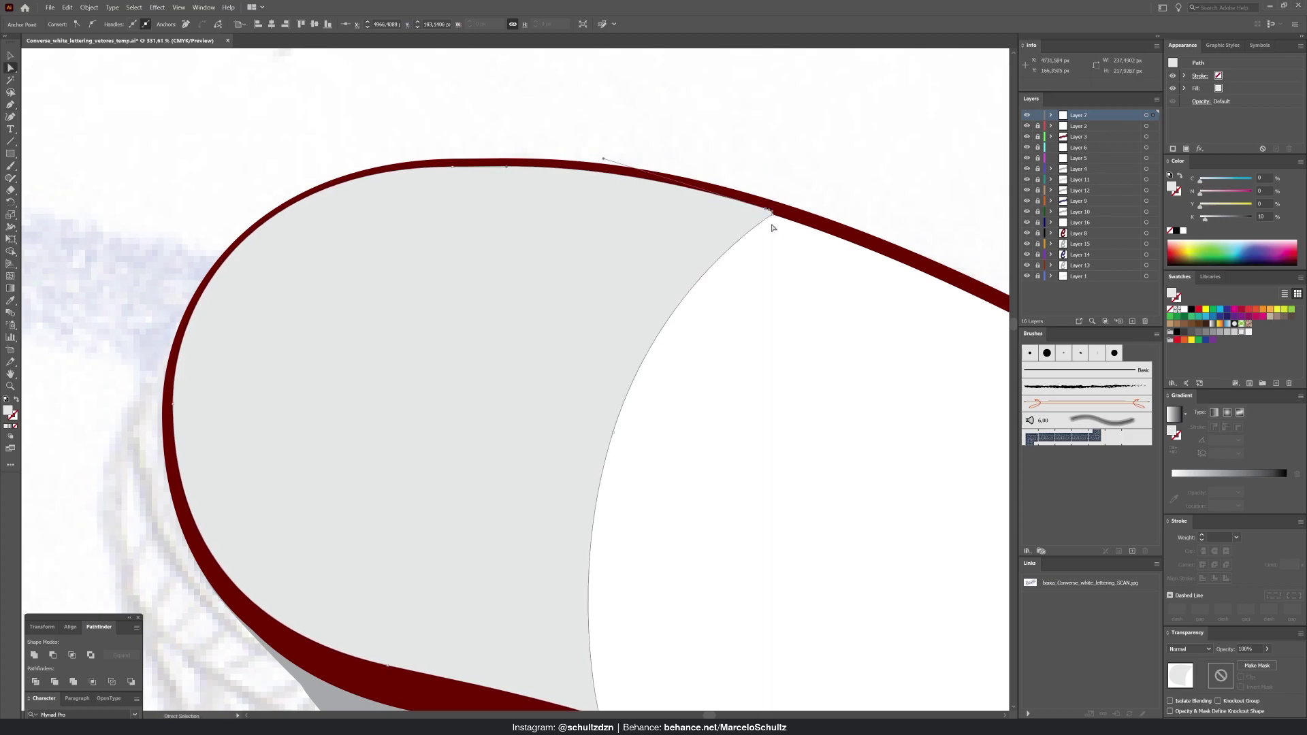
Shift the outer and lower anchors of the light grey tip so they tuck against the red outline
left_click_drag(345, 519, 406, 385)
left_click(234, 272)
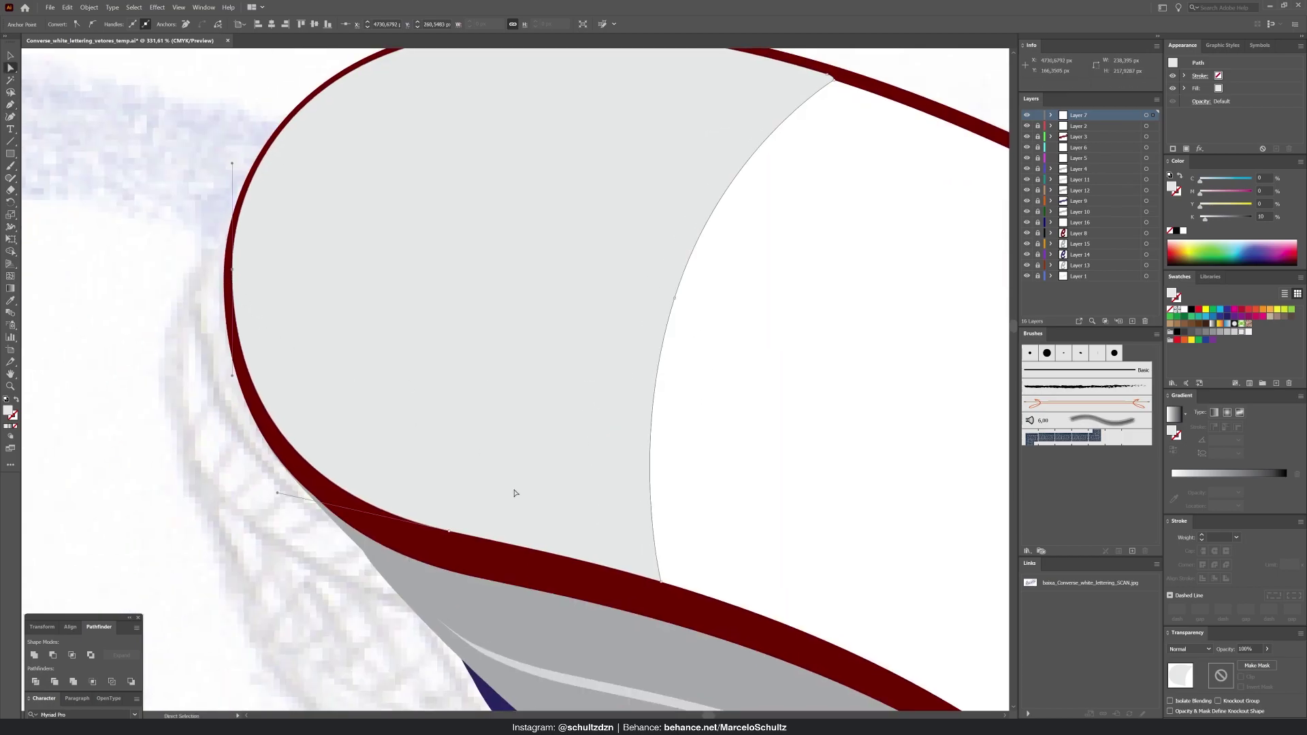
left_click(448, 532)
left_click_drag(661, 581, 658, 583)
left_click_drag(658, 583, 658, 584)
Draw a light grey circle about 92 px across beside the grey tip and shear it vertically by about -7.8°
left_click_drag(10, 154, 60, 178)
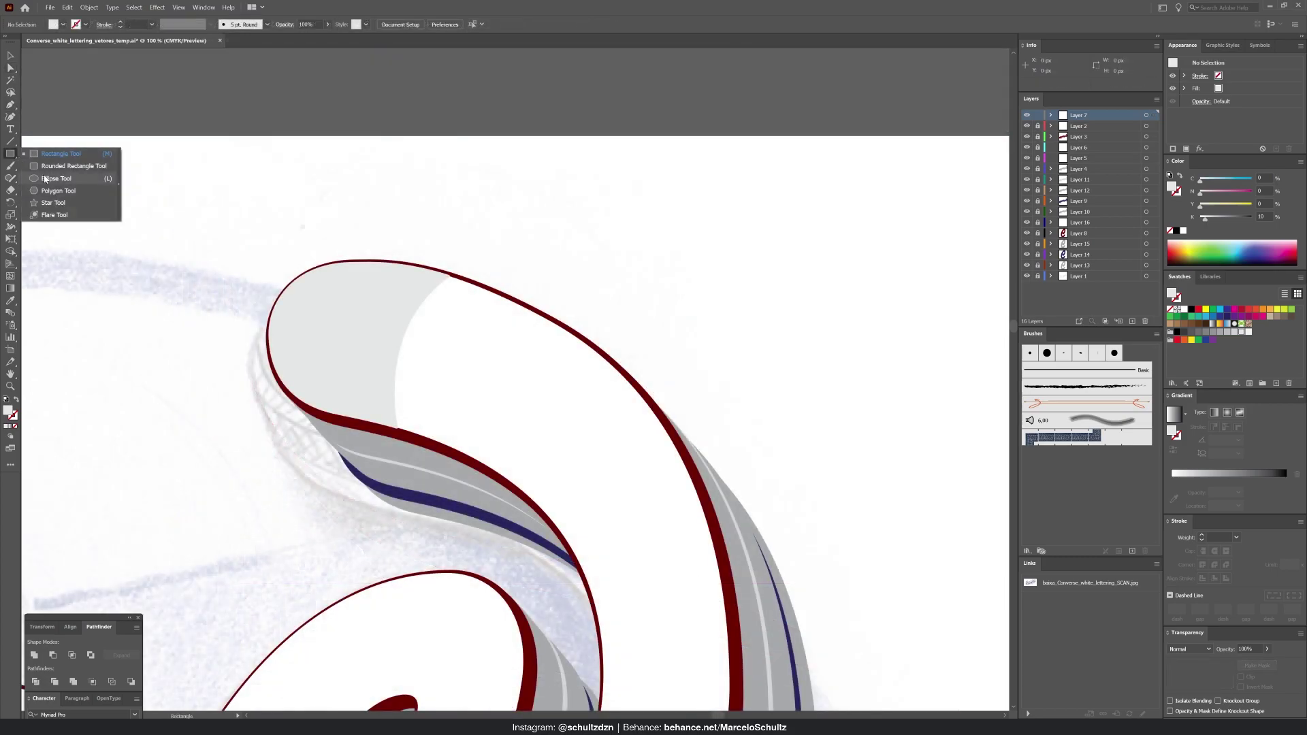
left_click_drag(427, 323, 501, 401)
key("v")
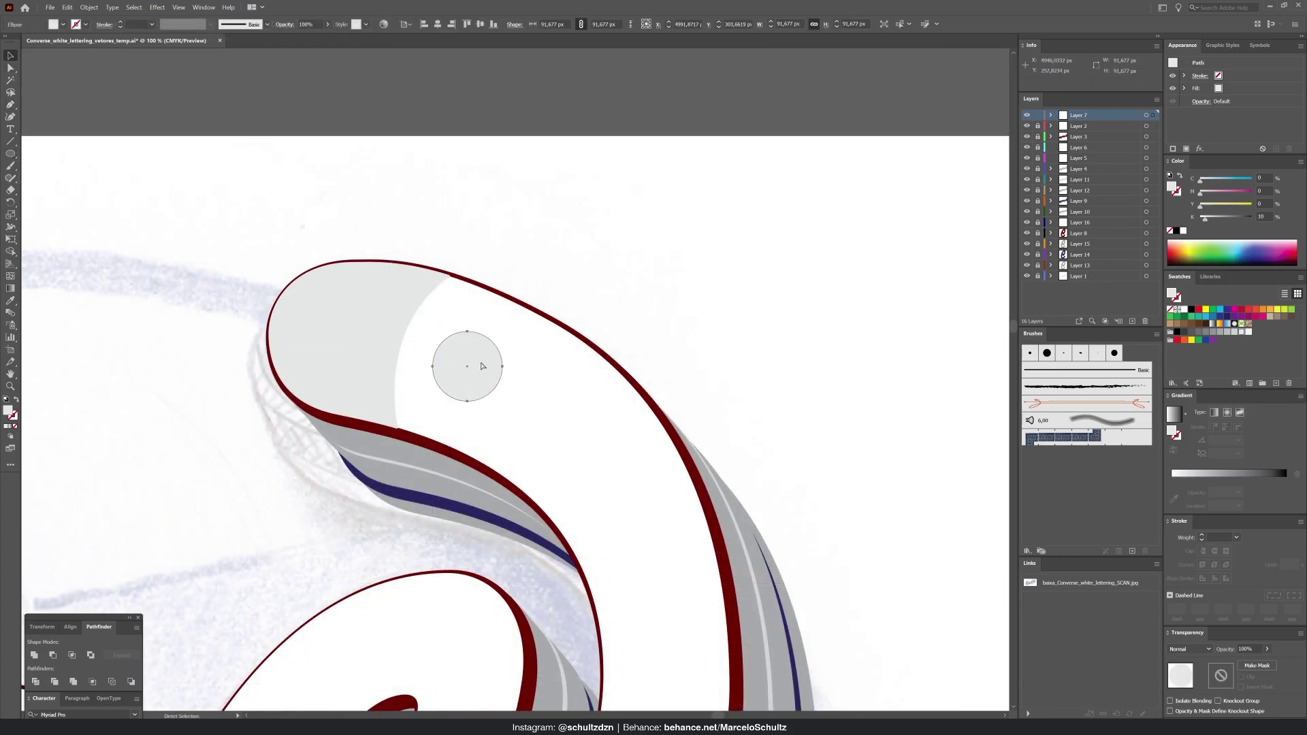
left_click_drag(18, 215, 41, 227)
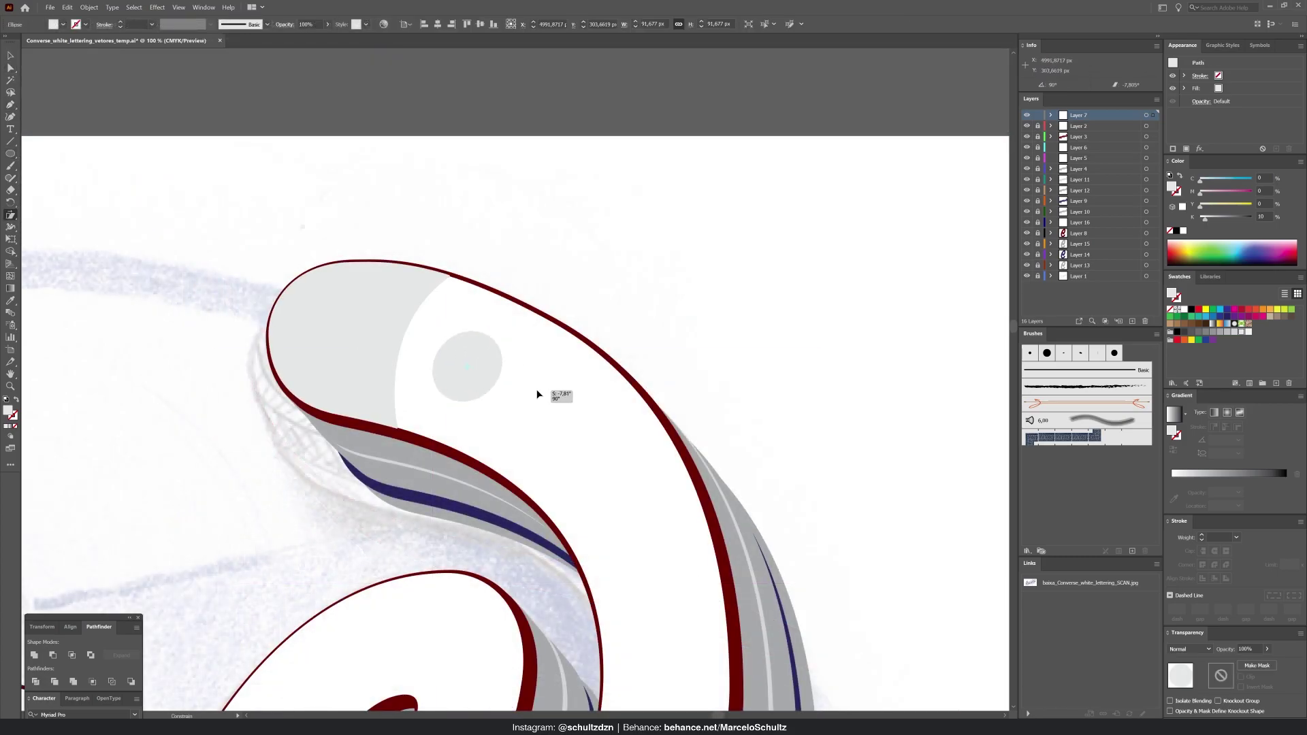
Offset the sheared circle's path by -20 px with mitered joins
key("z")
left_click_drag(490, 355, 538, 351)
left_click(88, 8)
left_click(238, 243)
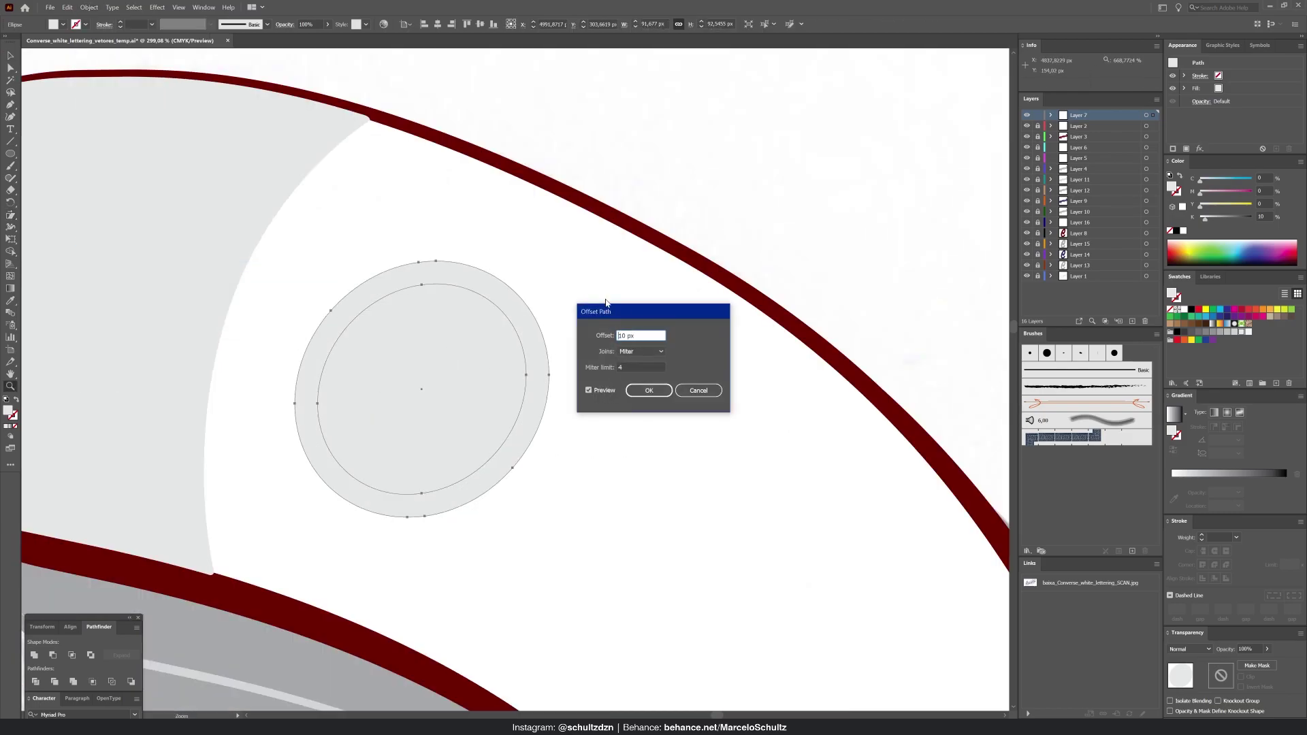
type("-10")
key("Tab")
key("BackSpace")
type("2")
key("Tab")
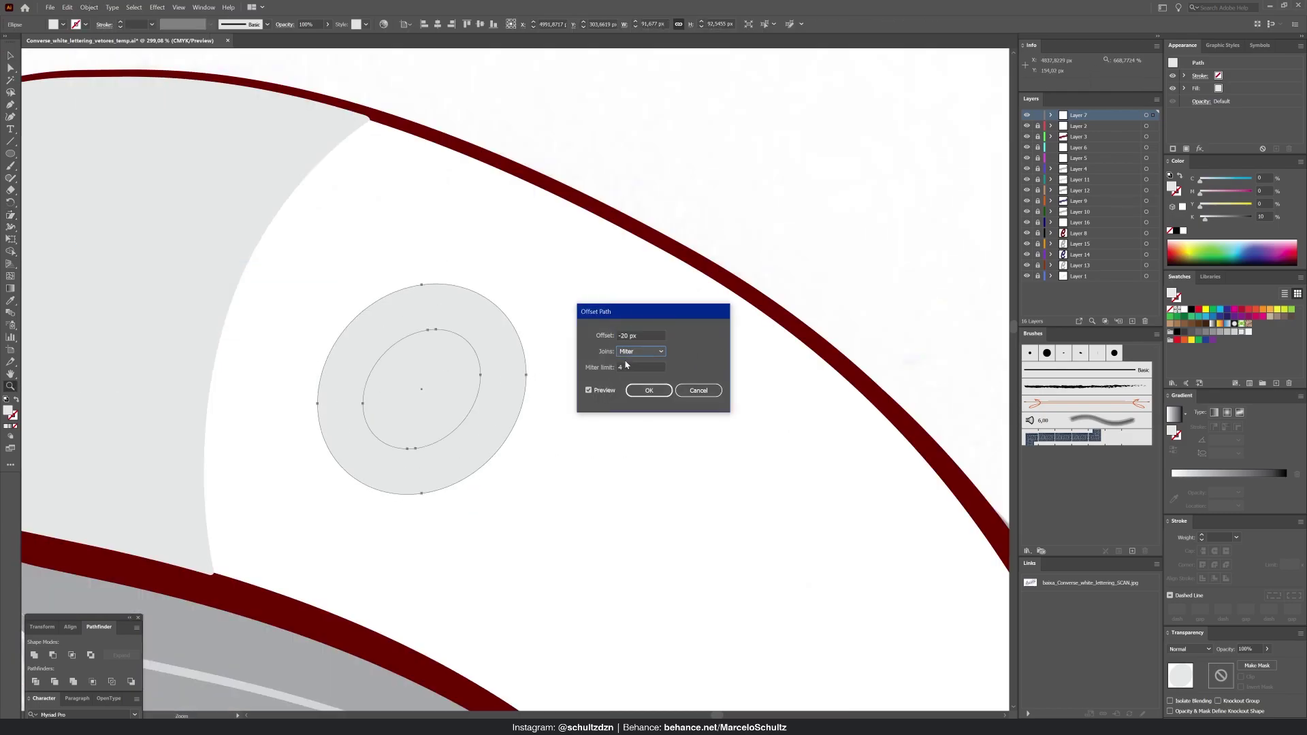
left_click(649, 390)
Combine the ellipse and its offset copy into a compound-path ring, then paste the solid ellipse and send it to the back
key("v")
left_click(499, 344, "shift")
key("ctrl+8")
key("ctrl+f")
right_click(442, 342)
mouse_move(497, 509)
left_click(579, 542)
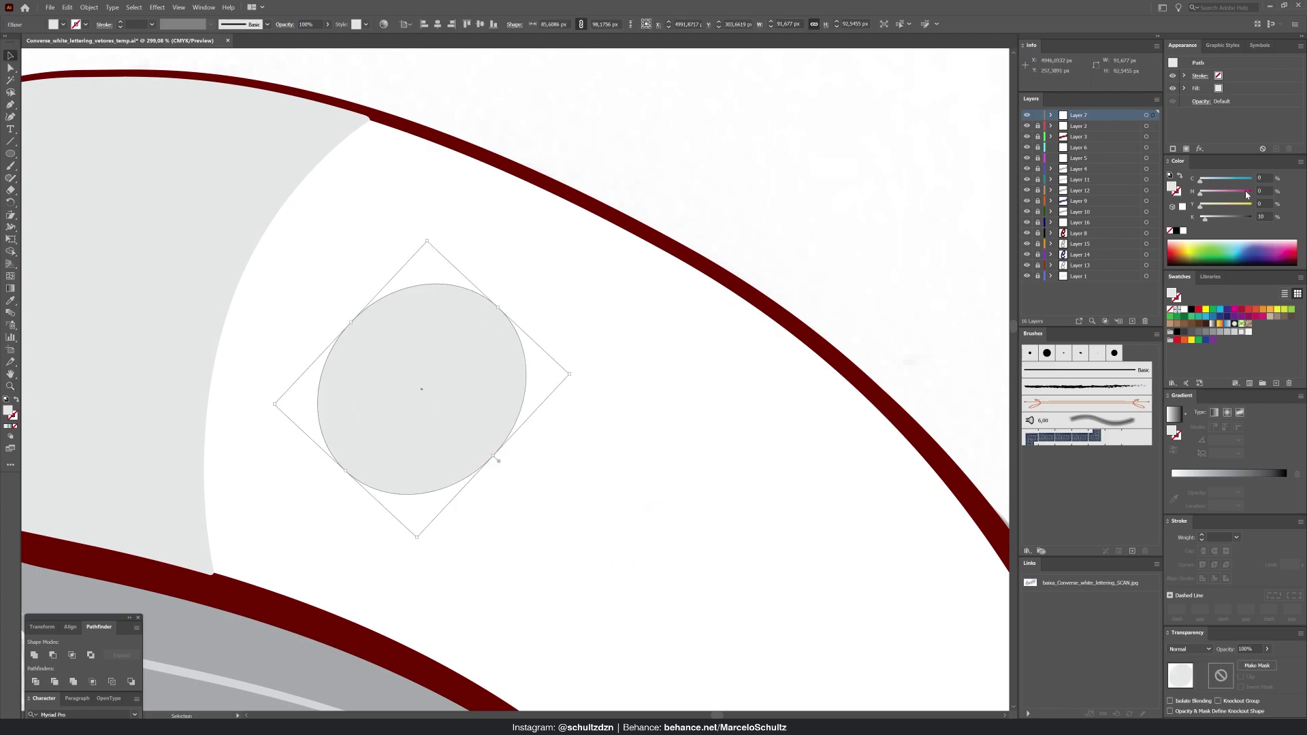
Darken the grey fill of the solid ellipse behind the ring and scale it down slightly
left_click_drag(1205, 219, 1223, 218)
left_click_drag(427, 240, 427, 256)
left_click(548, 210)
Duplicate the finished eyelet along the white surface beside the grey tip of the final e
key("ctrl+minus")
key("ctrl+minus")
key("ctrl+minus")
mouse_move(538, 351)
left_mouse_down()
mouse_move(502, 389)
mouse_move(592, 435)
mouse_move(662, 523)
left_mouse_up()
key("ctrl+minus")
key("ctrl+minus")
key("ctrl+minus")
key("ctrl+minus")
left_click_drag(450, 405, 907, 254)
Copy the eyelets to the white surface below the grey tip of the C and spread them out
left_click_drag(949, 212, 224, 534)
key("ctrl+z")
left_click(982, 238, "shift")
key("z")
left_click_drag(141, 551, 257, 346)
key("v")
left_click_drag(445, 327, 595, 310)
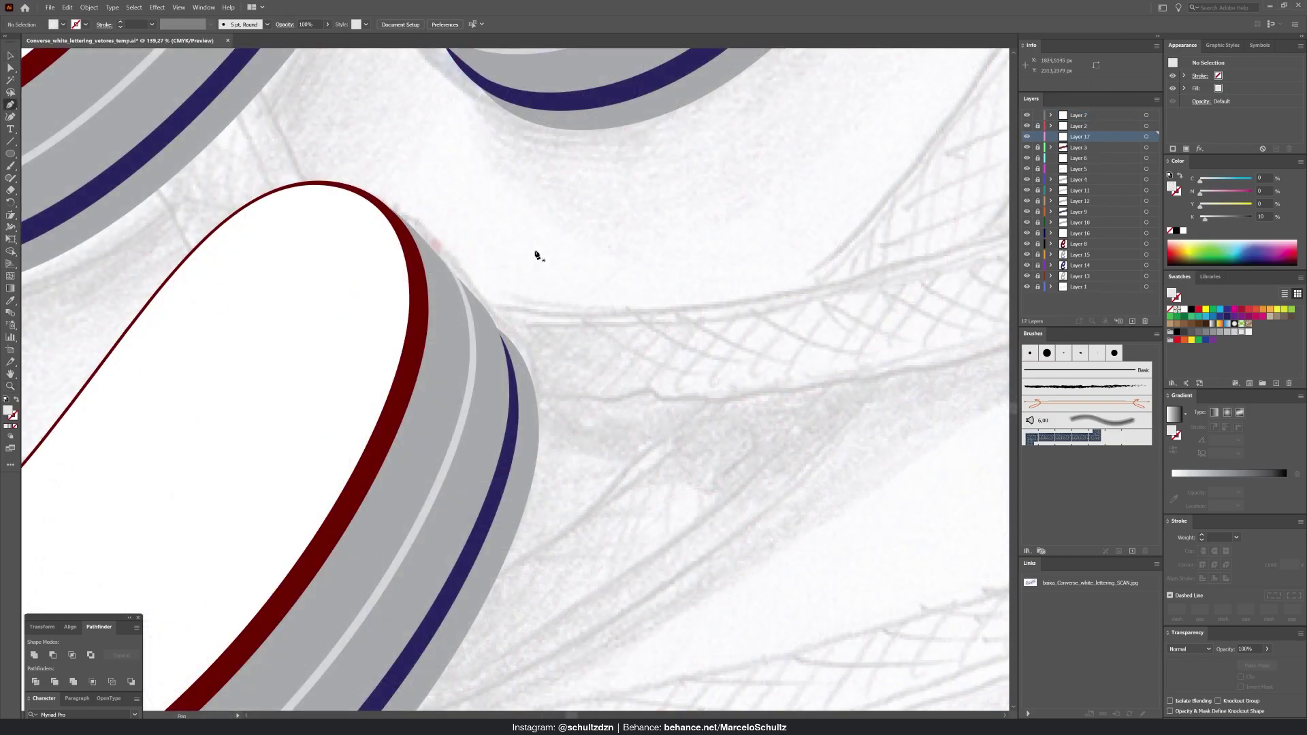
Draw a closed light grey tag shape across the side stripes at the C's lower terminal with the Pen tool
key("ctrl+plus")
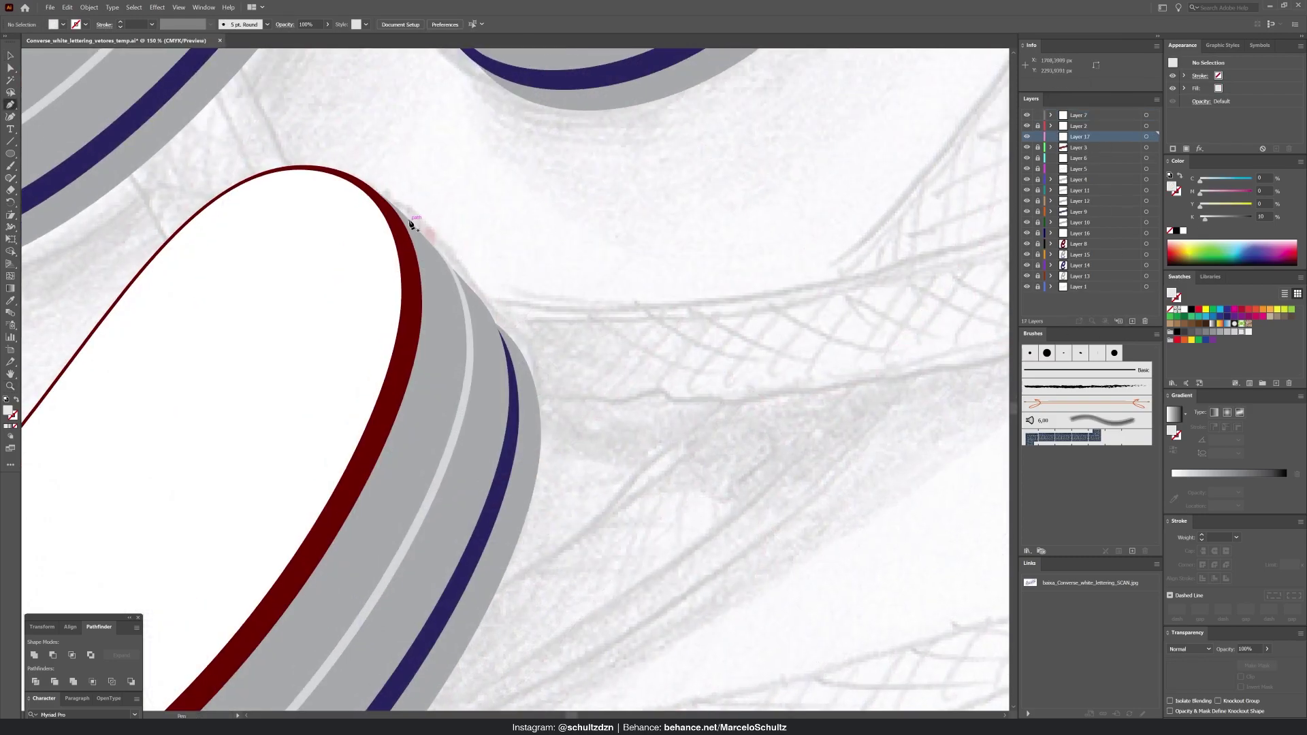
left_click_drag(436, 304, 420, 352)
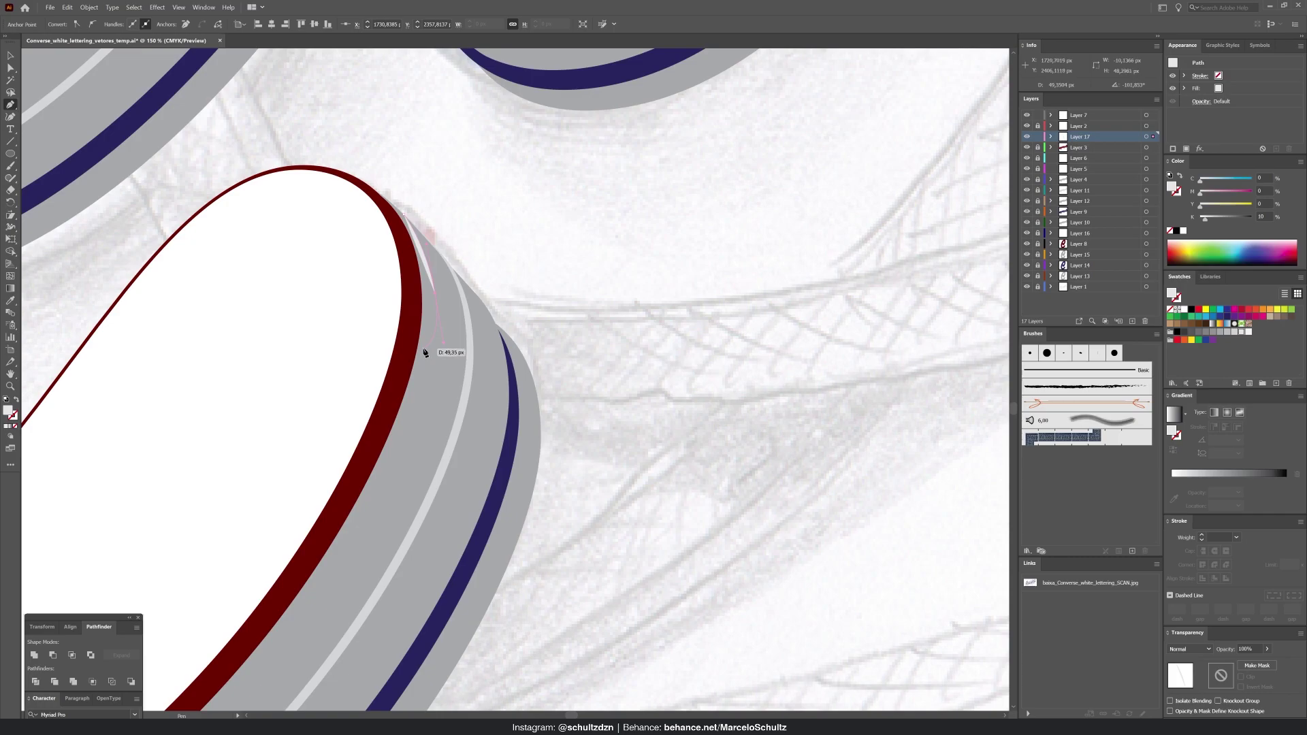
left_click(429, 387)
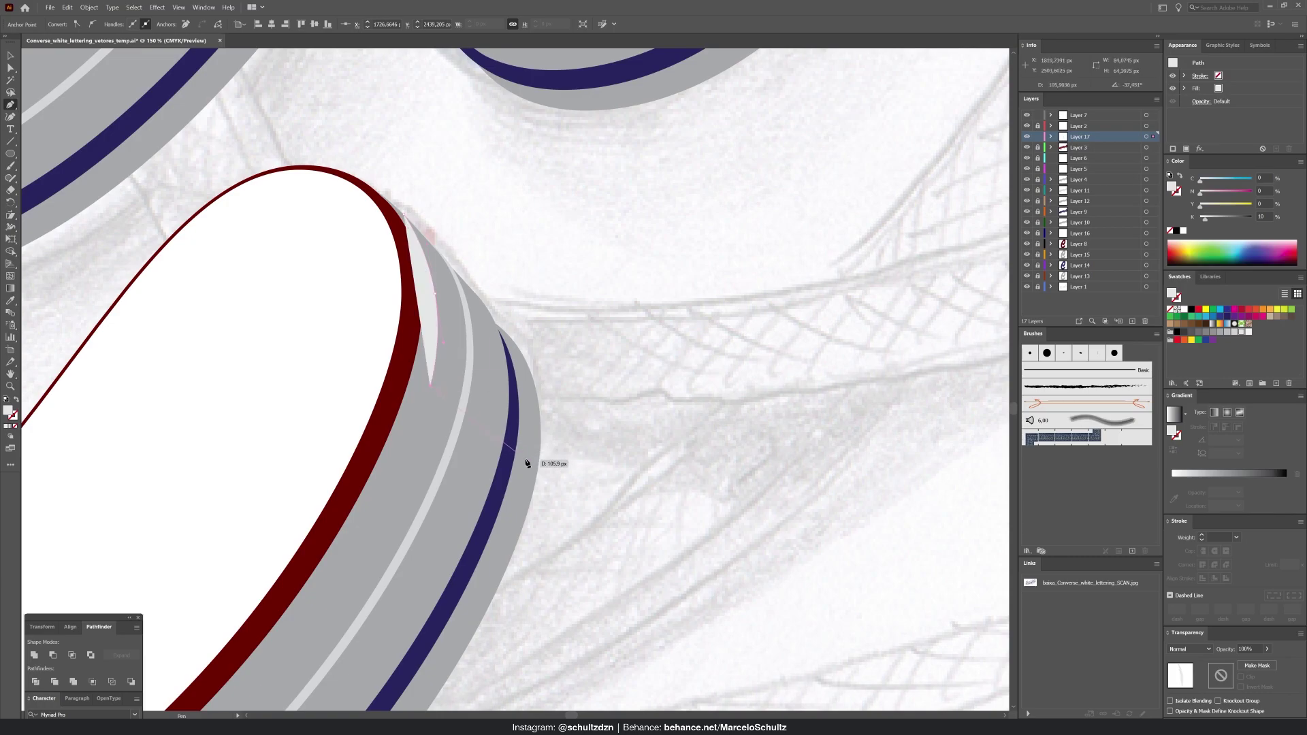
left_click(526, 460)
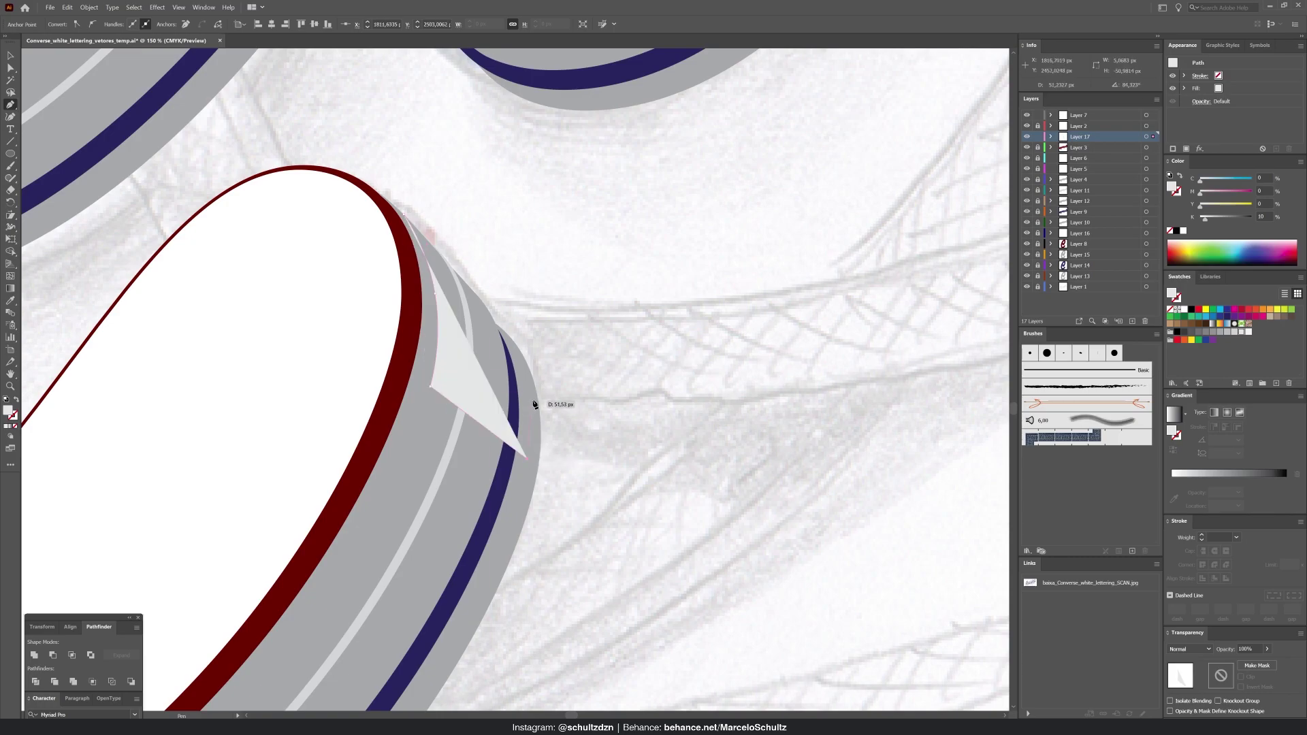
left_click(507, 326)
key("a")
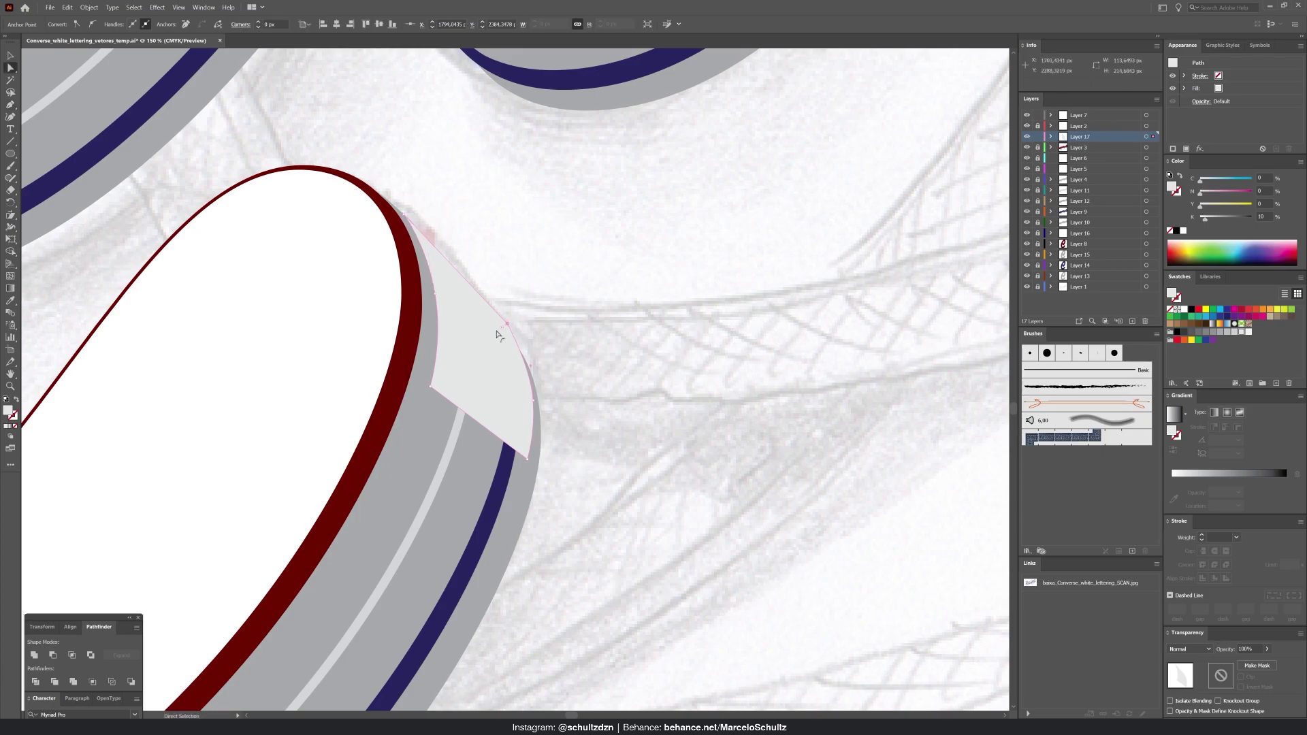
Round the tag's two lower corners to a radius of about 2.5 px
left_click(548, 281)
left_click(486, 329)
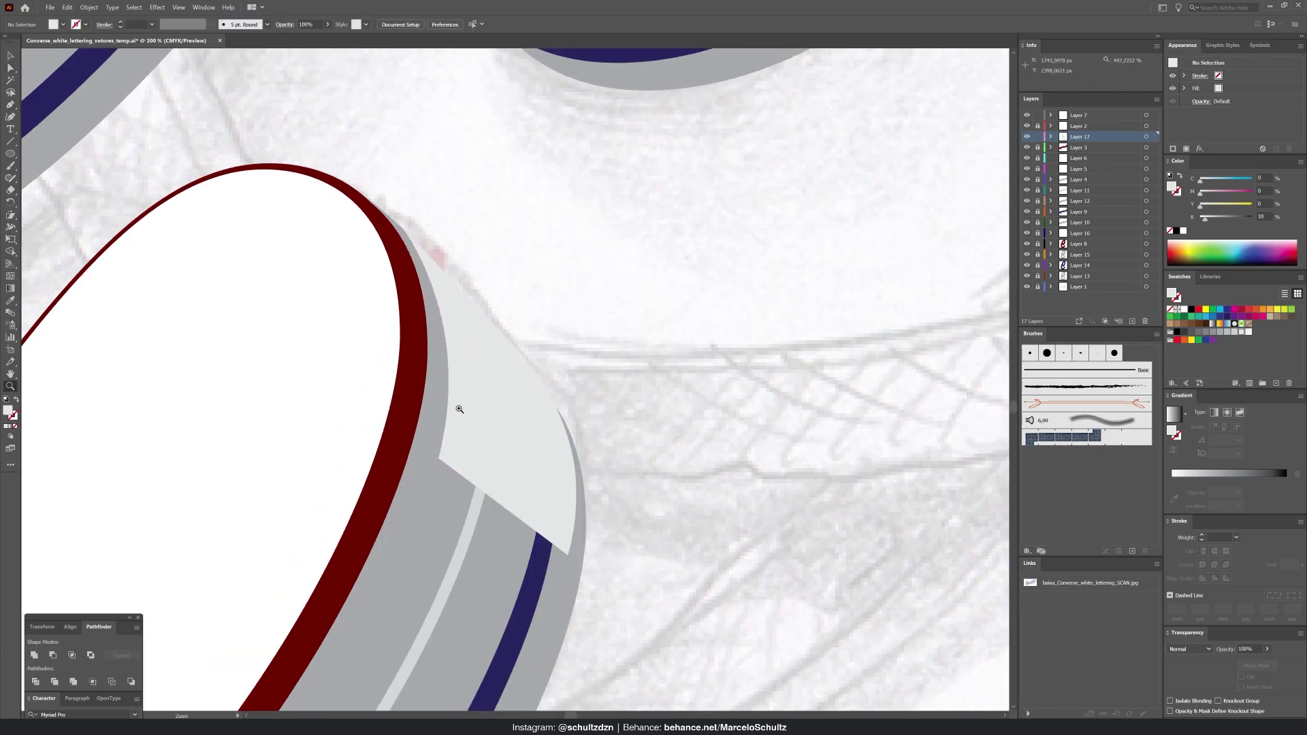
left_click(430, 384)
left_click(569, 557, "shift")
left_click_drag(567, 551, 568, 548)
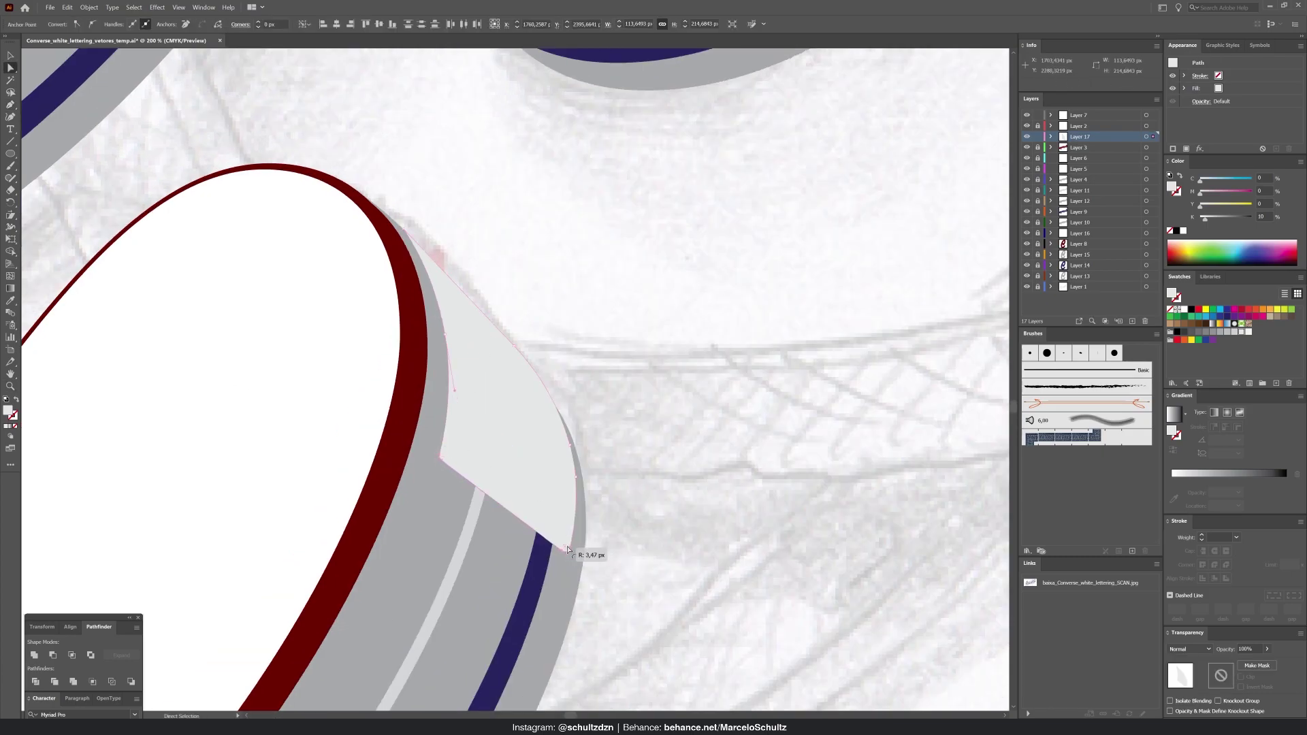
Offset a copy of the tag from the original as an inner panel and fill it with a darker grey
key("v")
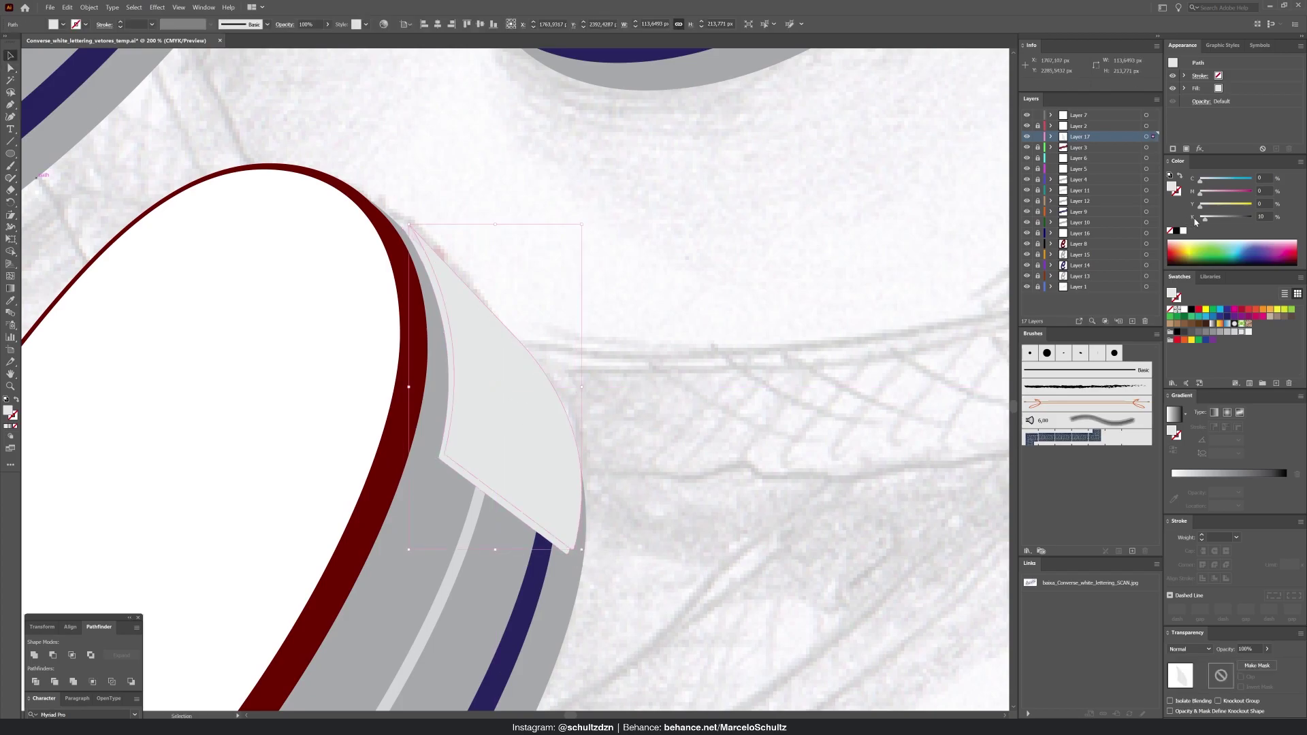
left_click_drag(1207, 220, 1212, 220)
scroll(456, 435, "up", 1)
left_click_drag(542, 458, 545, 462)
Extend the light tag's upper tip along the red outline and redraw its outer edge behind the grey panel
key("z")
key("ctrl+minus")
key("ctrl+minus")
key("ctrl+minus")
key("ctrl+minus")
key("ctrl+minus")
key("ctrl+plus")
key("ctrl+plus")
key("ctrl+plus")
key("ctrl+plus")
key("ctrl+plus")
key("ctrl+plus")
left_click_drag(381, 227, 622, 486)
key("p")
key("a")
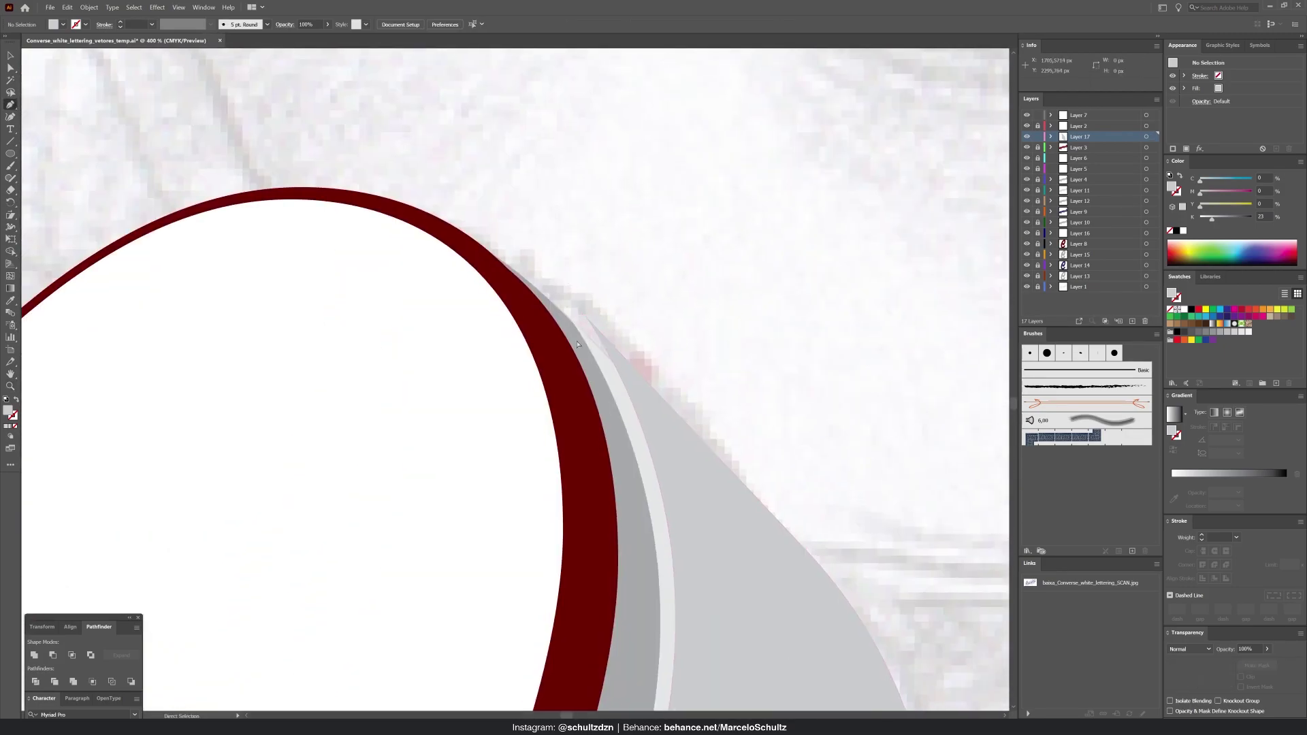
left_click_drag(569, 320, 558, 312)
scroll(552, 286, "up", 2)
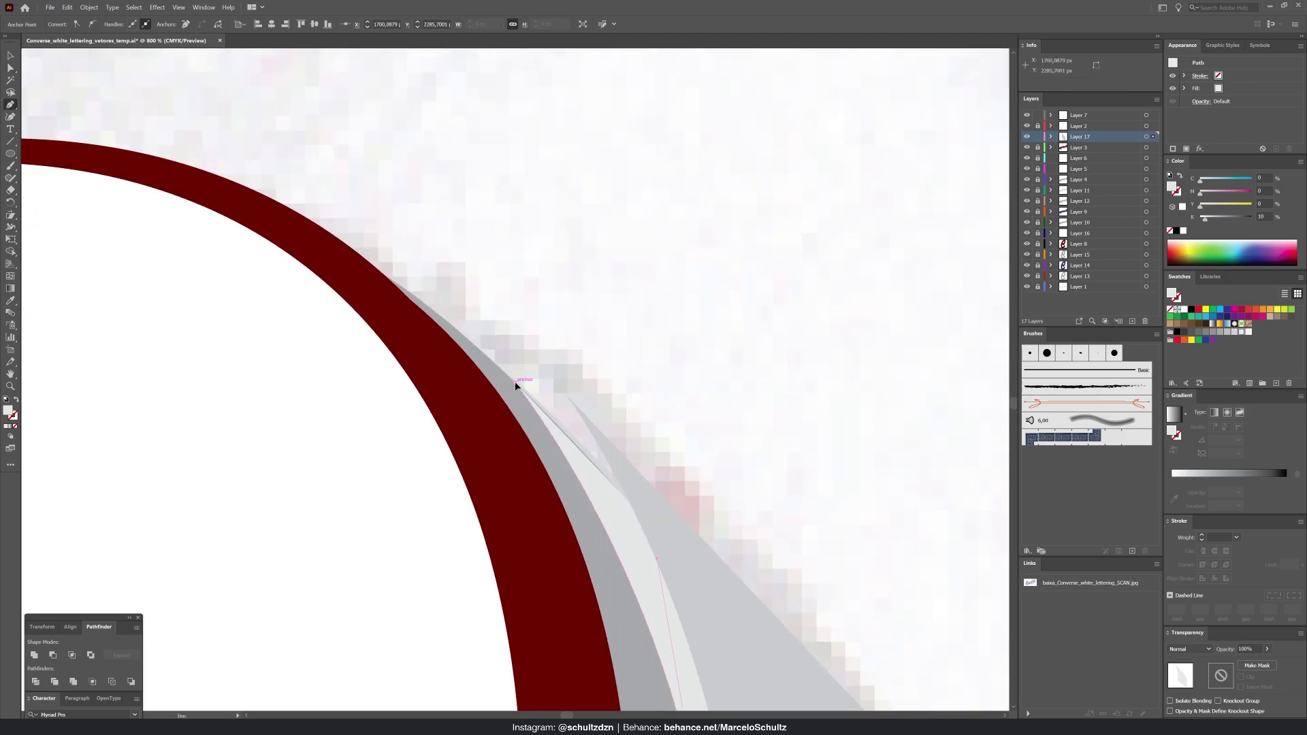
left_click_drag(450, 331, 666, 459)
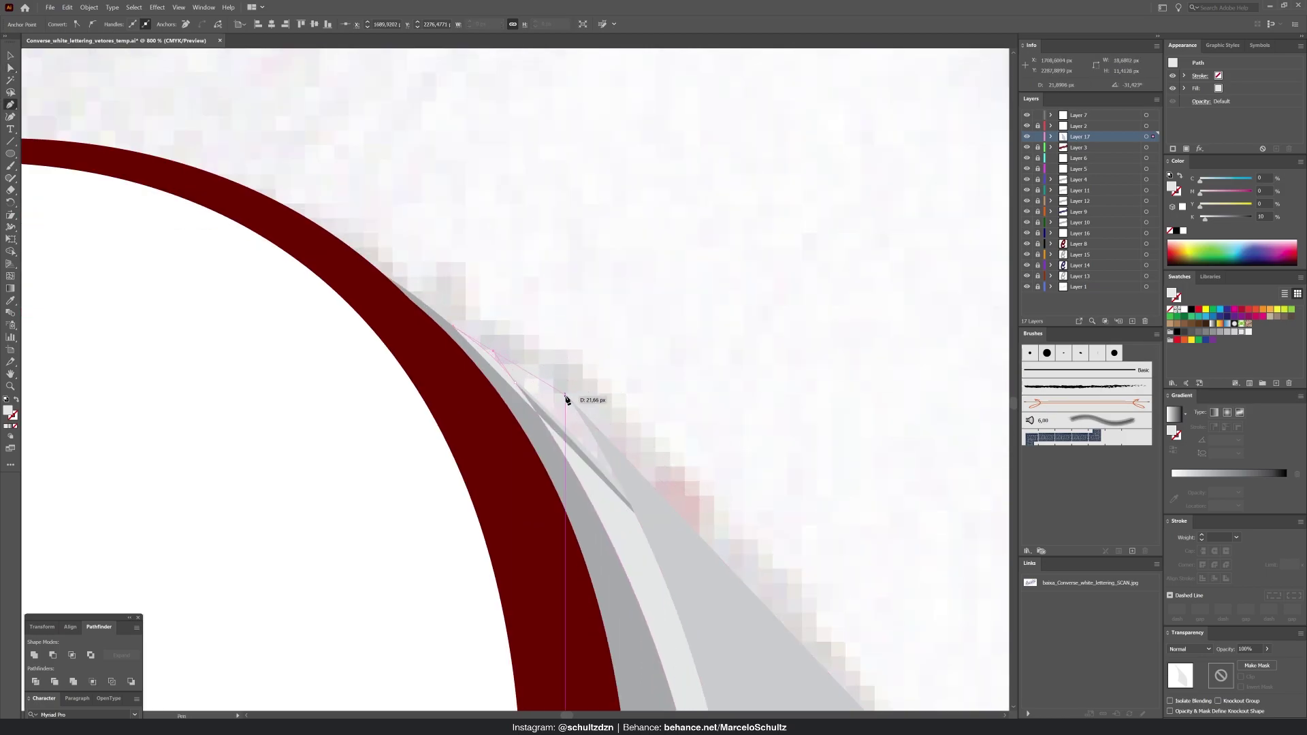
left_click_drag(855, 705, 581, 389)
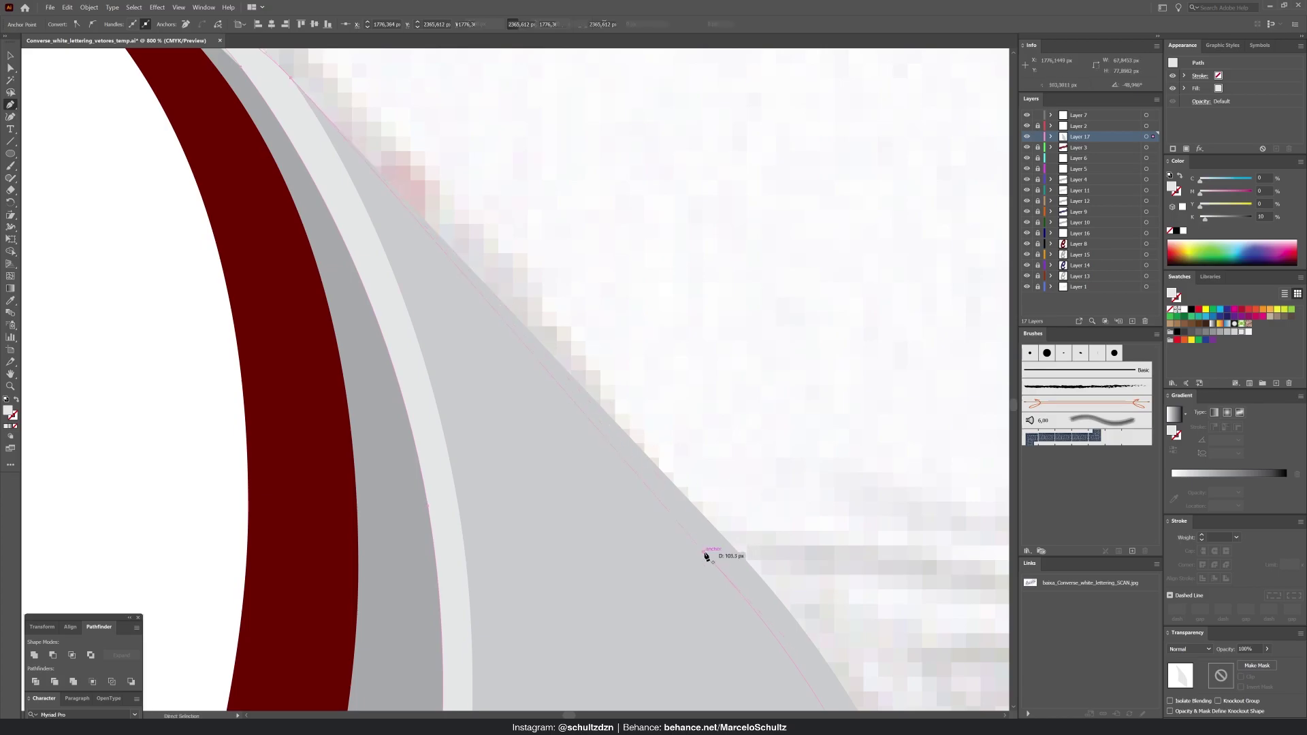
left_click_drag(451, 155, 639, 472)
Adjust the anchors and handles at the light tag's upper tip so its edge curves smoothly along the side
key("a")
left_click(633, 446)
left_click(428, 386)
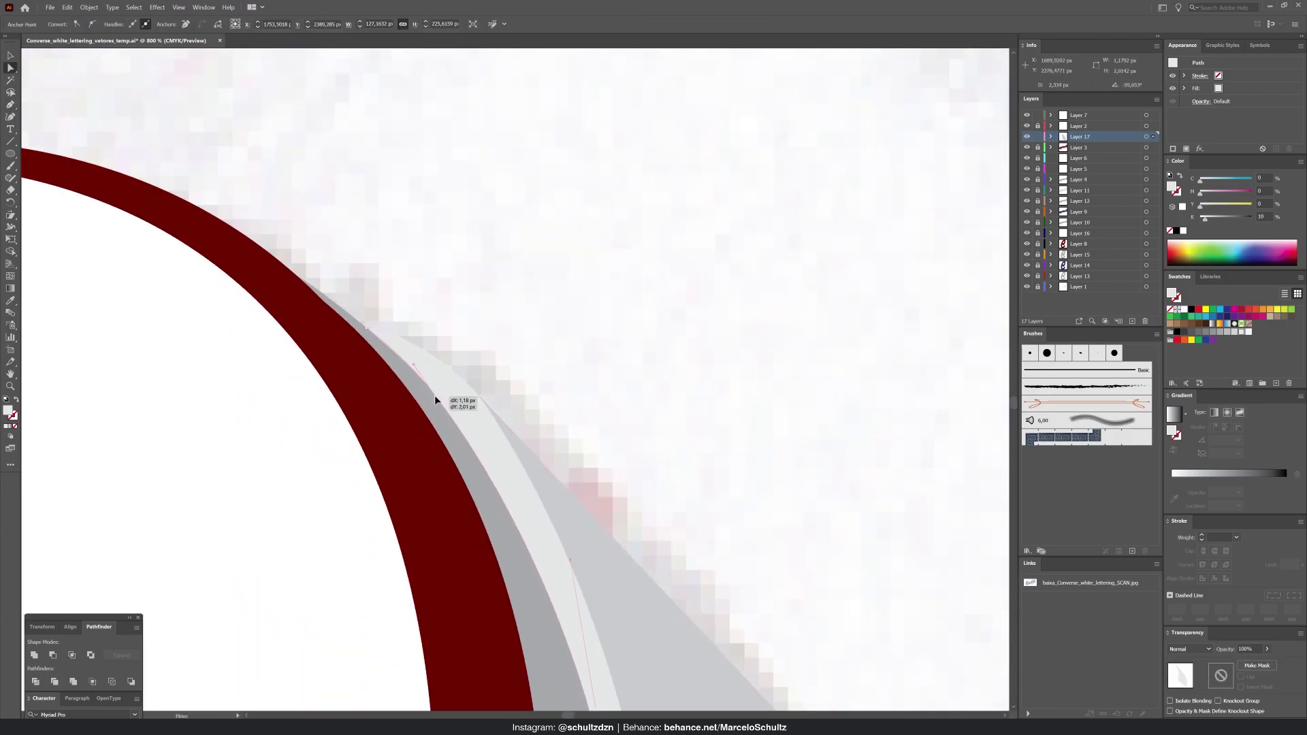
left_click_drag(435, 401, 437, 401)
left_click(464, 327)
Refine the darker grey panel's lower inner corner and the curve of its adjoining edge
key("ctrl+minus")
key("ctrl+minus")
key("ctrl+minus")
key("ctrl+minus")
key("ctrl+equal")
key("ctrl+equal")
left_click_drag(639, 390, 619, 157)
left_click(569, 379)
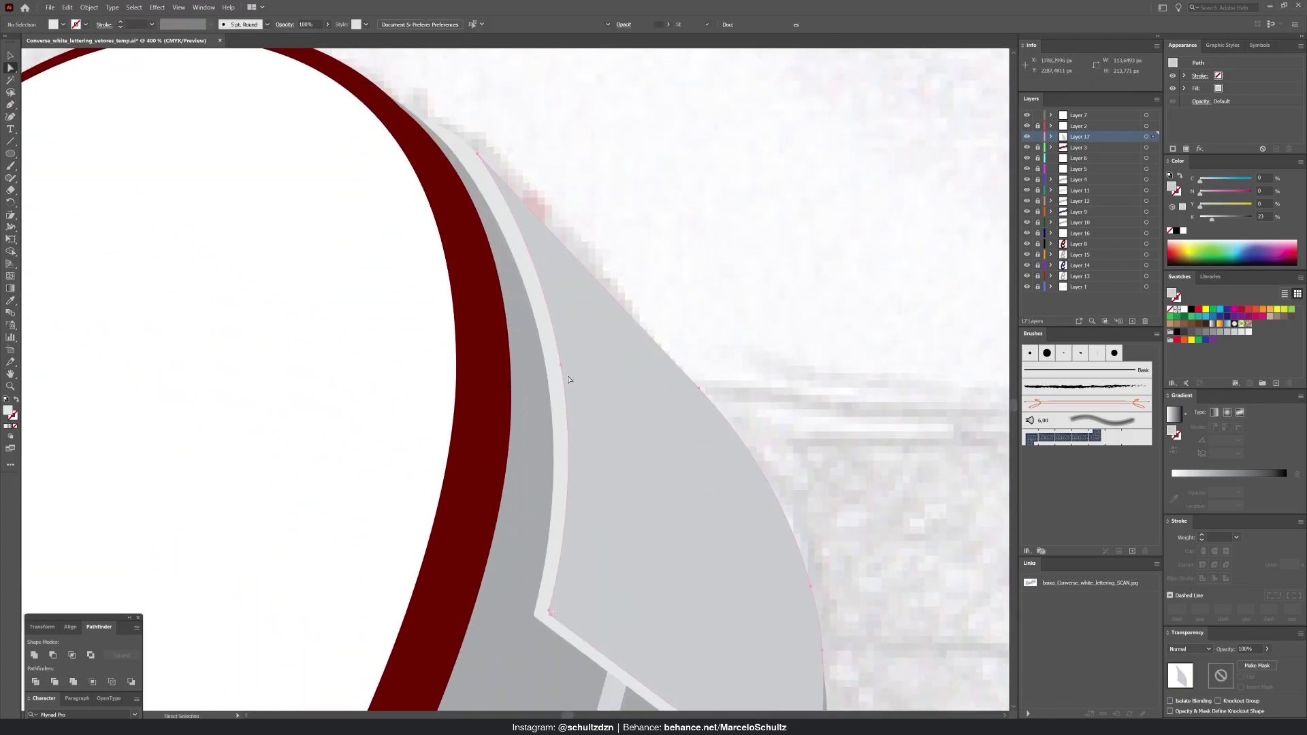
left_click_drag(550, 612, 560, 610)
left_click(568, 368)
left_click(645, 194)
Redraw the lower outer end of the light tag border so it reaches the grey panel's rounded corner
key("ctrl+minus")
key("ctrl+minus")
key("ctrl+plus")
key("ctrl+plus")
left_click_drag(741, 481, 384, 115)
left_click_drag(436, 430, 449, 430)
key("a")
left_click(423, 449)
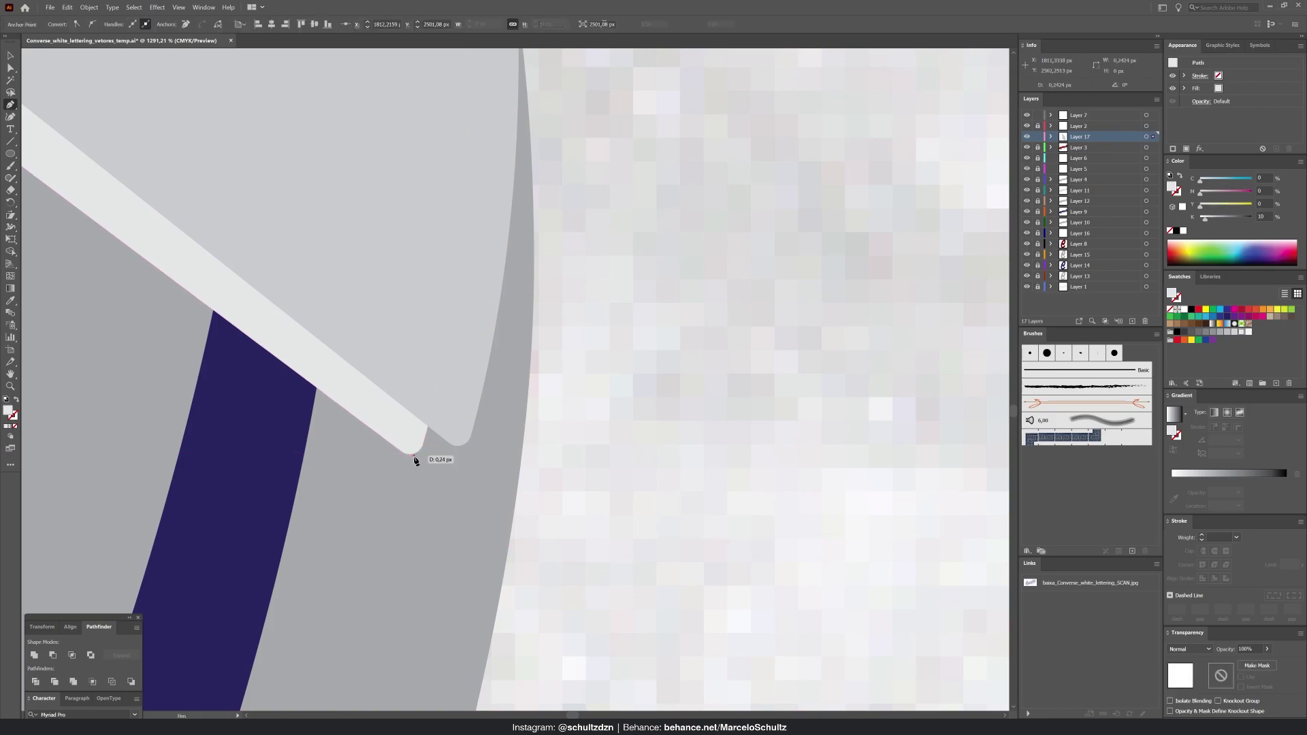
left_click_drag(466, 447, 465, 447)
Fine-tune the border's end anchors so they meet the rounded corner of the grey panel
key("ctrl+plus")
key("ctrl+plus")
key("ctrl+plus")
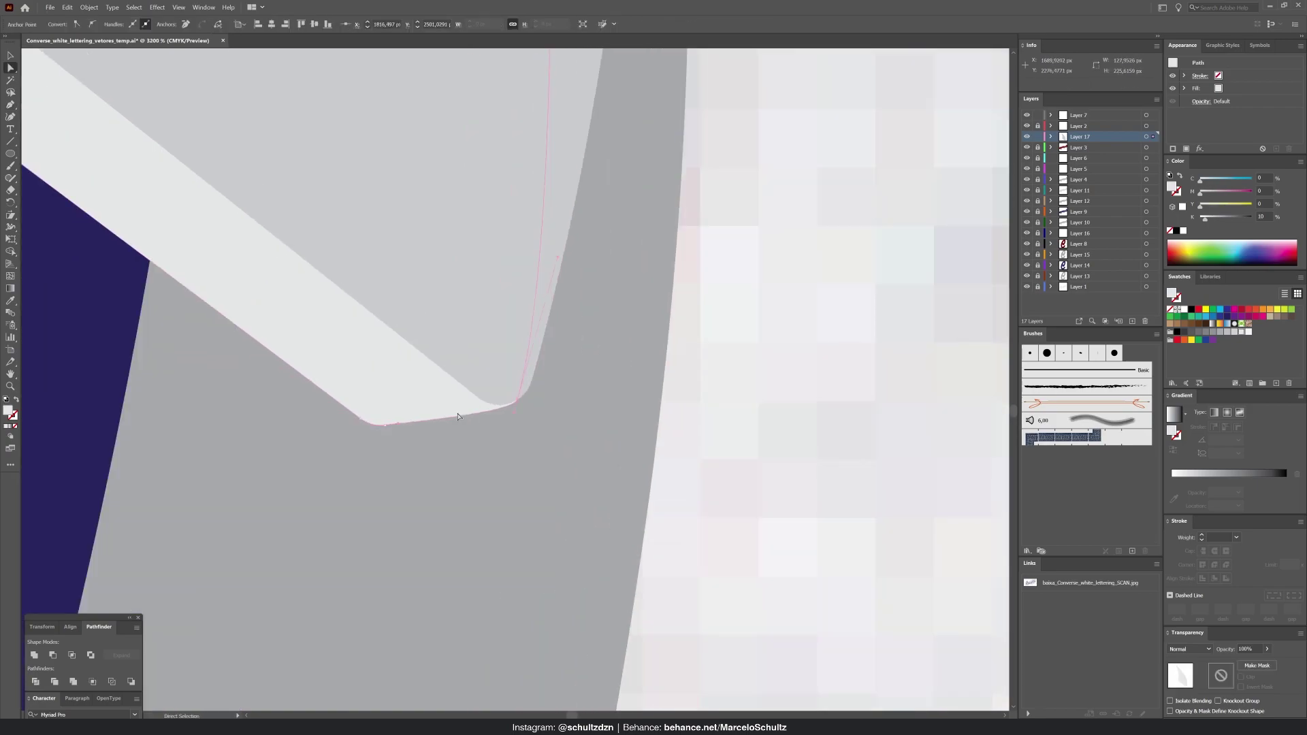
left_click(496, 410)
key("a")
left_click(512, 406)
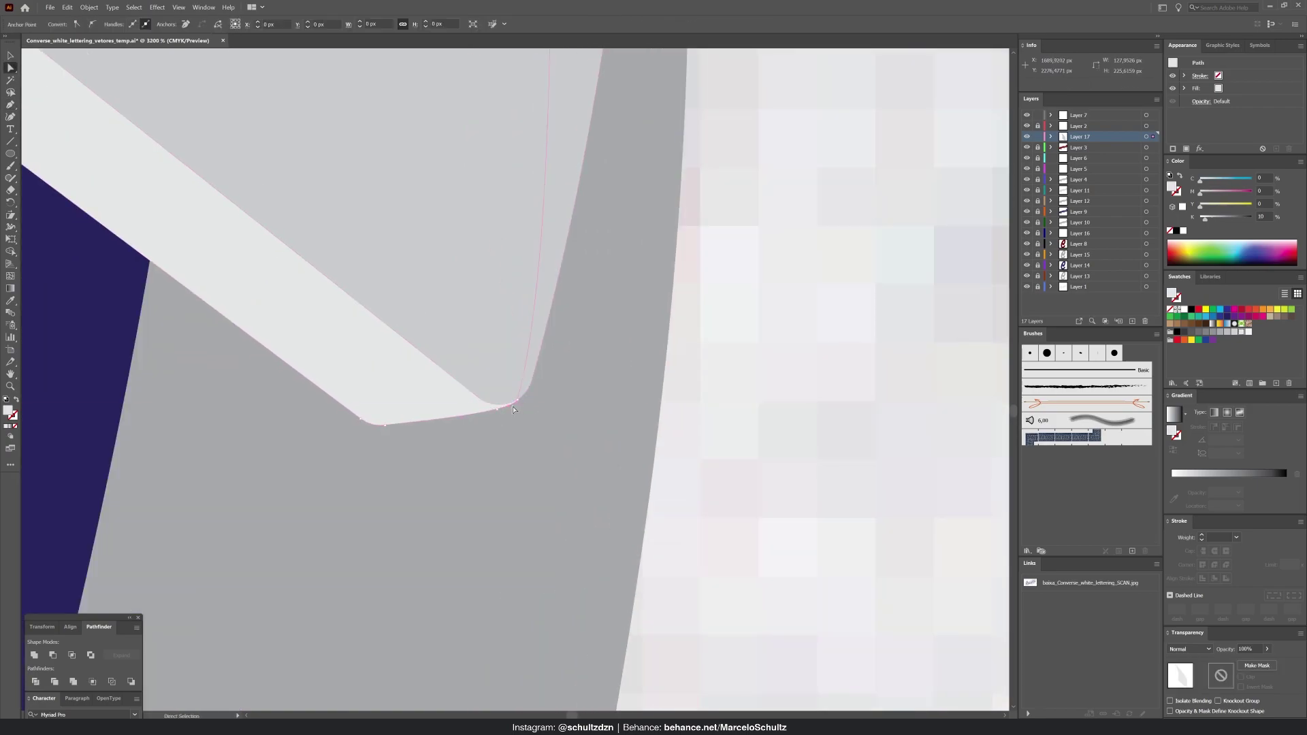
left_click_drag(528, 392, 515, 405)
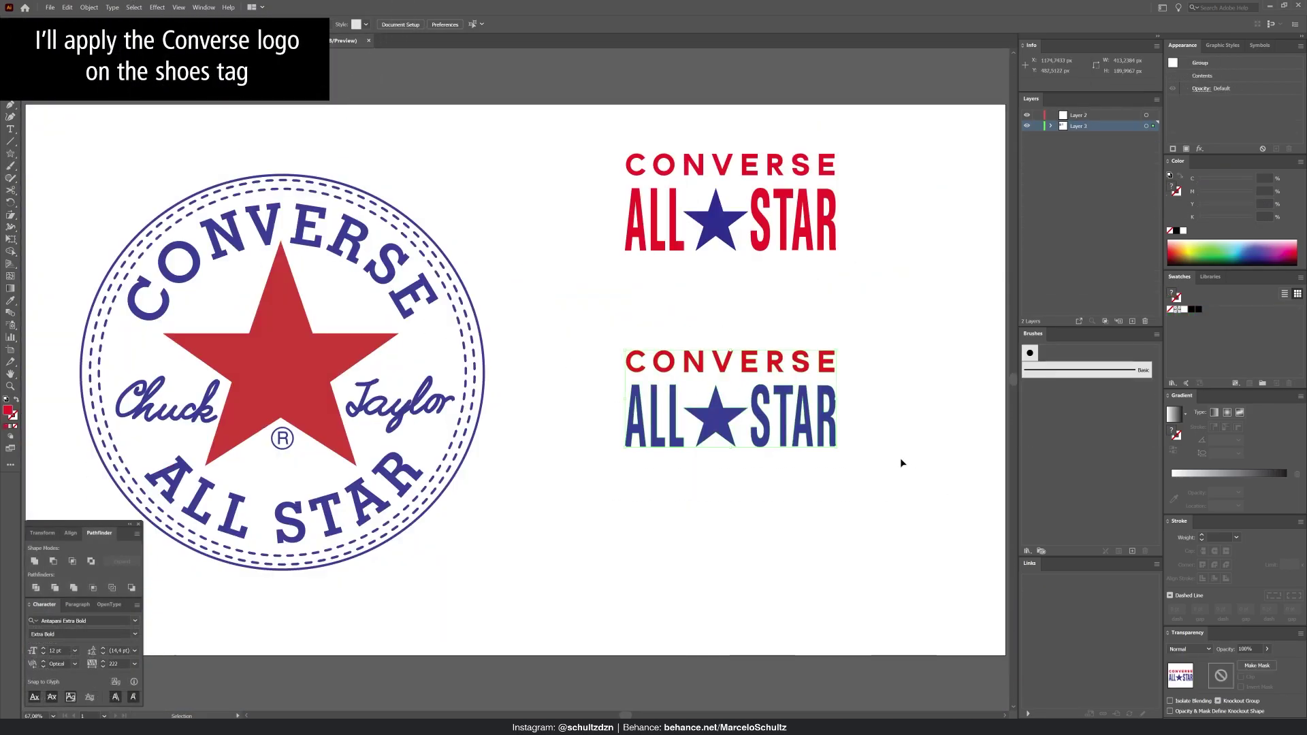
Copy the red and blue Converse All Star logo from the logo document and paste it below the lettering
key("ctrl+c")
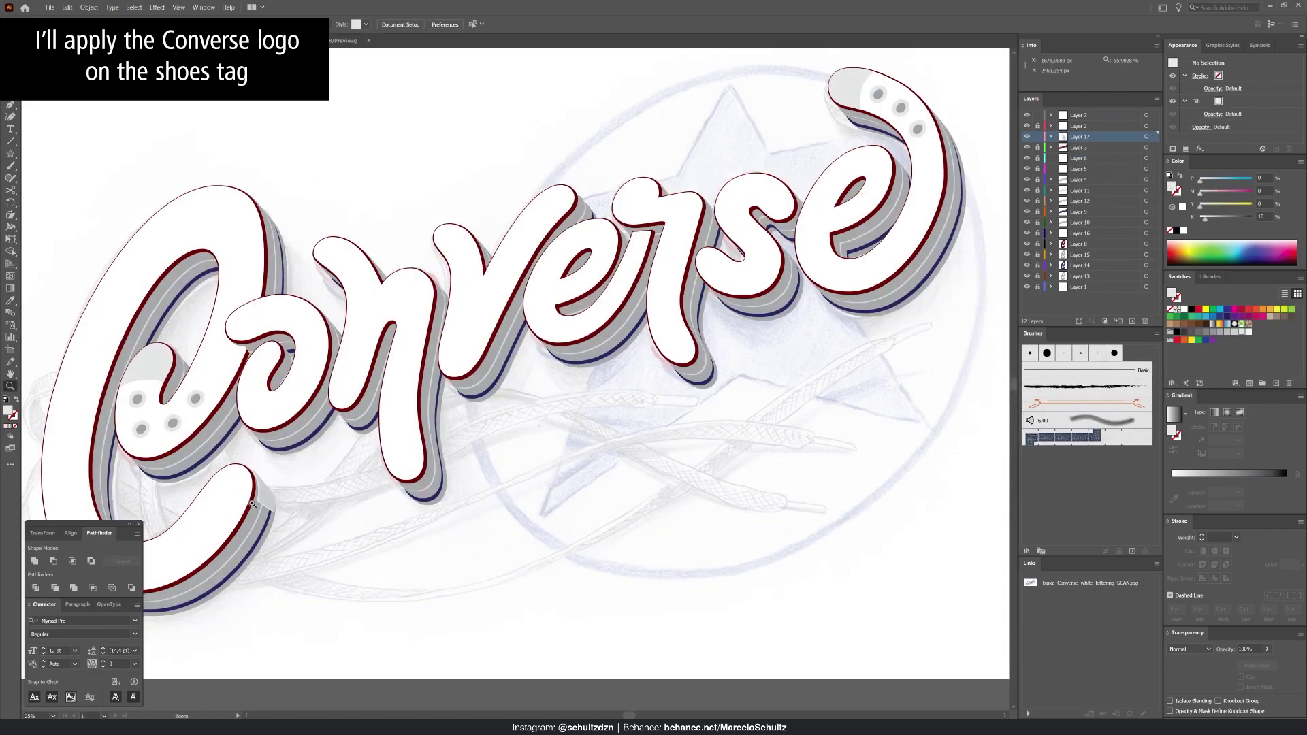
key("ctrl+equal")
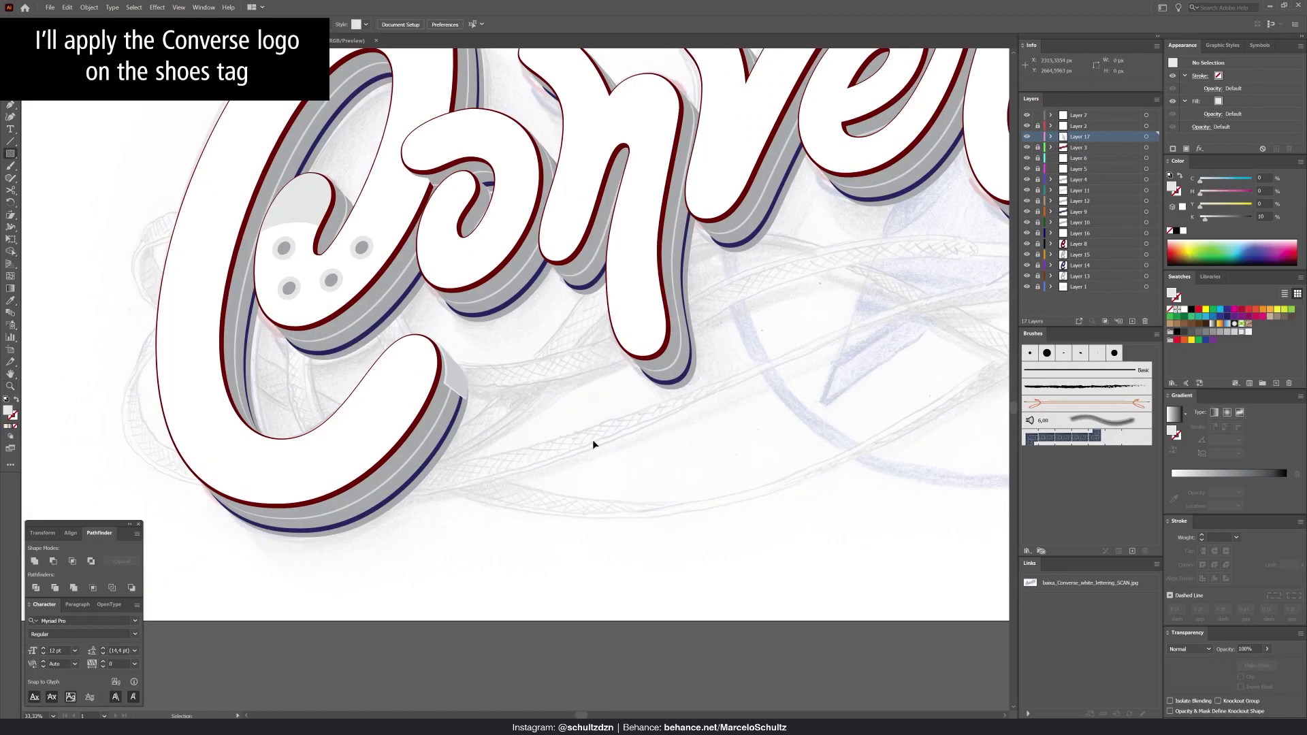
key("ctrl+v")
key("v")
left_click_drag(559, 392, 649, 465)
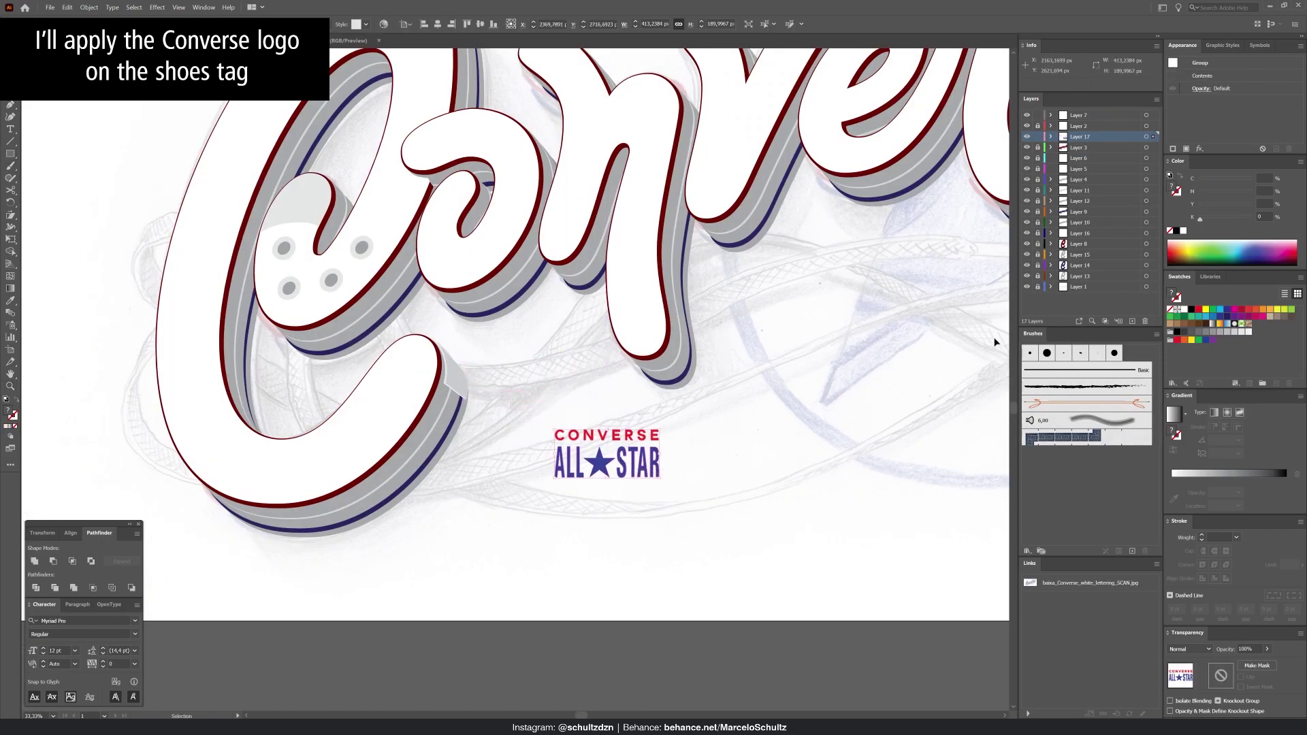
Draw an ellipse beside the C's lower terminal and delete one anchor to leave an open half
left_click_drag(11, 154, 47, 178)
left_click_drag(487, 259, 645, 417)
key("a")
left_click(567, 258)
key("Delete")
Apply a 3D Extrude & Bevel effect to the half ellipse and rotate it to match the tag's perspective
key("v")
left_click(157, 7)
mouse_move(170, 67)
left_click(293, 67)
left_click_drag(868, 350, 738, 212)
left_click_drag(769, 283, 748, 269)
Map the Converse All Star logo onto the curved side face of the extruded half ellipse
left_click(788, 359)
left_click_drag(749, 373, 754, 373)
left_click(768, 417)
left_click(932, 230)
left_click(772, 230)
left_click(769, 333)
left_click_drag(844, 320, 920, 378)
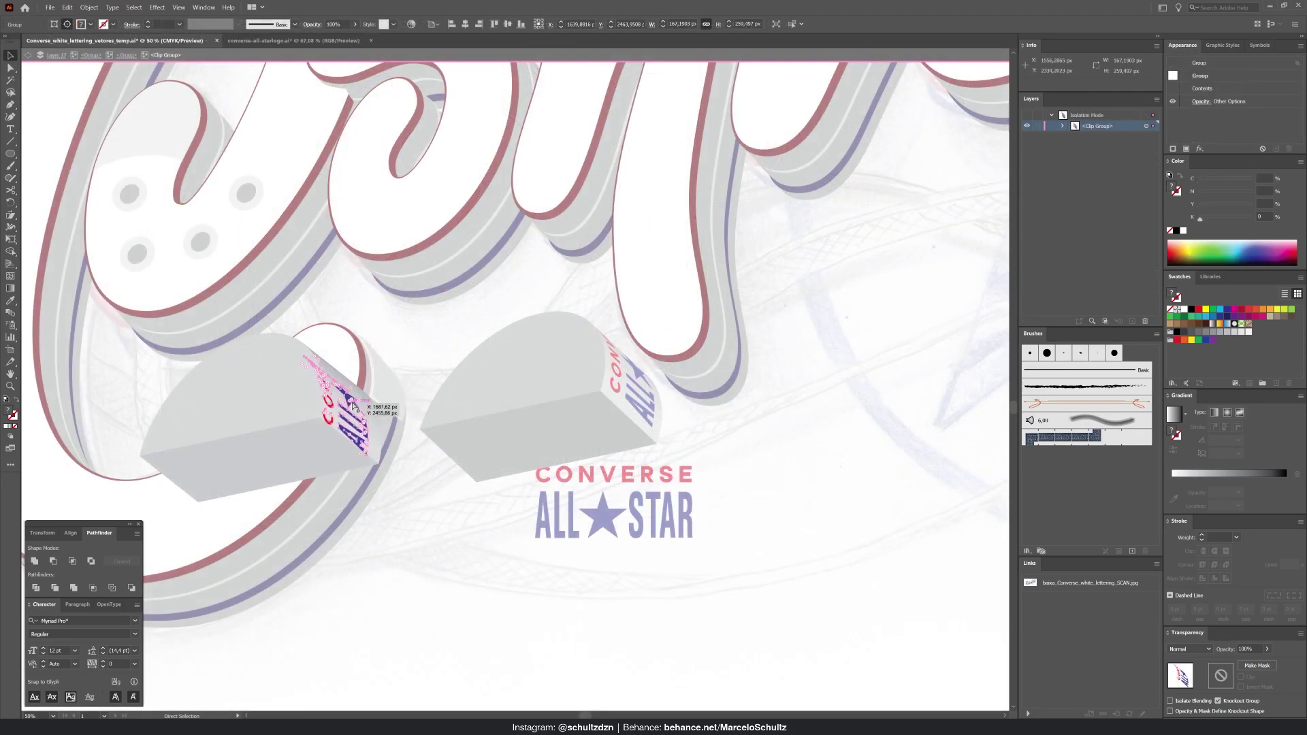
Copy the warped logo artwork out of the extruded shape and place it over the tag
key("ctrl+c")
double_click(405, 331)
left_click_drag(358, 407, 493, 397)
key("ctrl+v")
left_click_drag(486, 328, 402, 279)
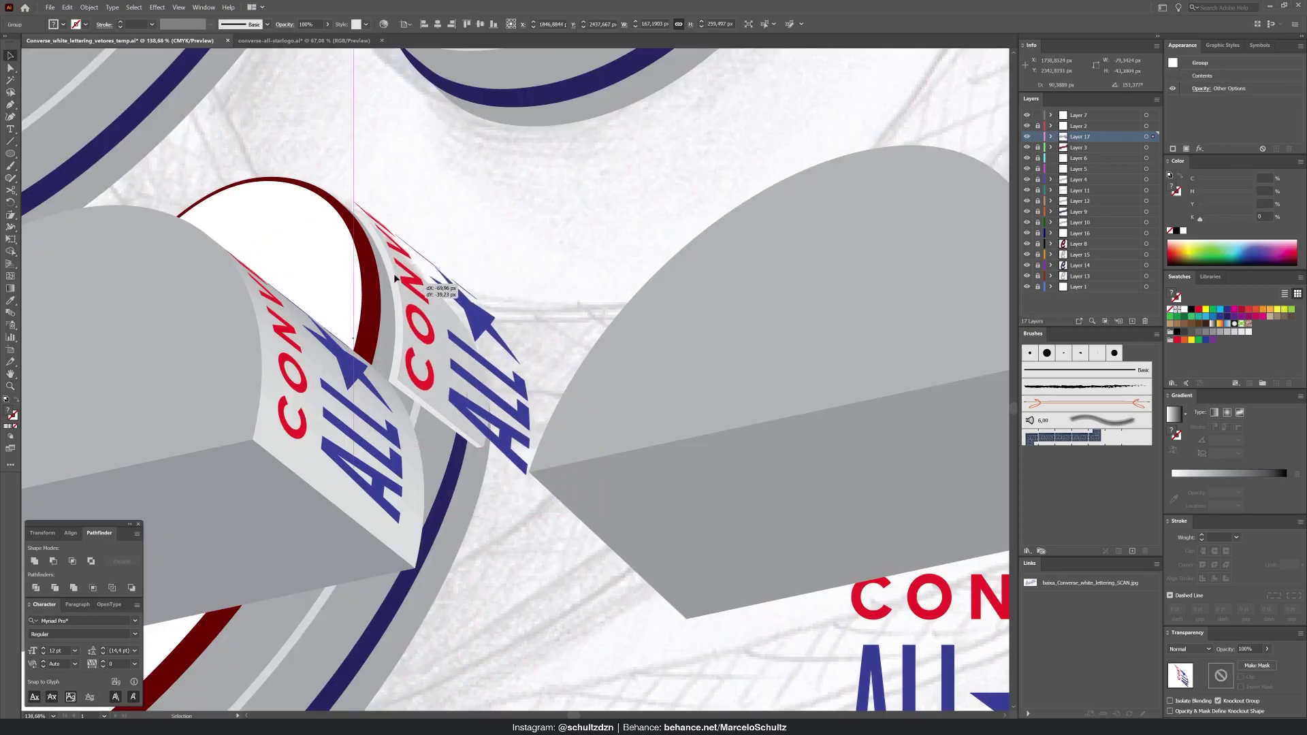
Scale the warped logo down to about 98 px wide and fit it inside the grey tag panel
left_click_drag(516, 224, 490, 245)
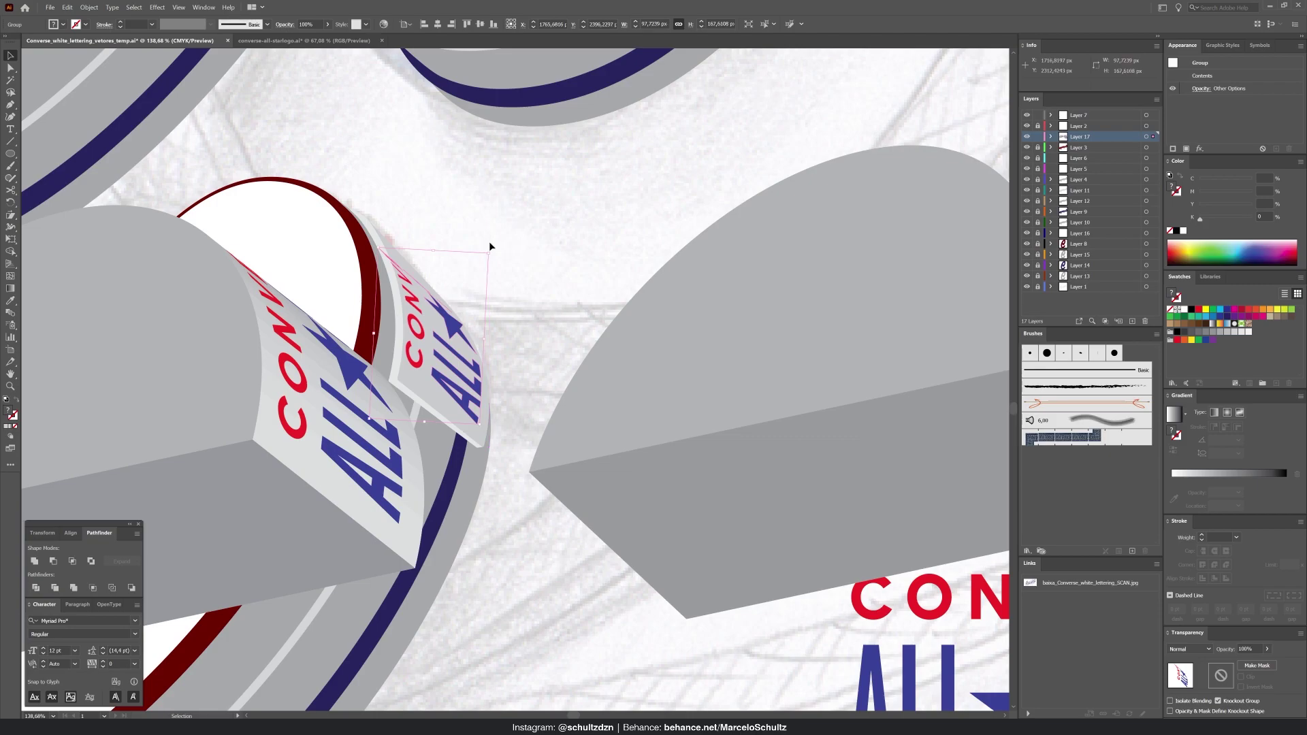
left_click_drag(378, 247, 385, 240)
left_click_drag(251, 188, 534, 483)
left_click_drag(706, 460, 718, 464)
left_click_drag(718, 465, 720, 465)
Select all logo parts with the same red fill and recolor them with the dark red of the outline
left_click(134, 7)
mouse_move(157, 101)
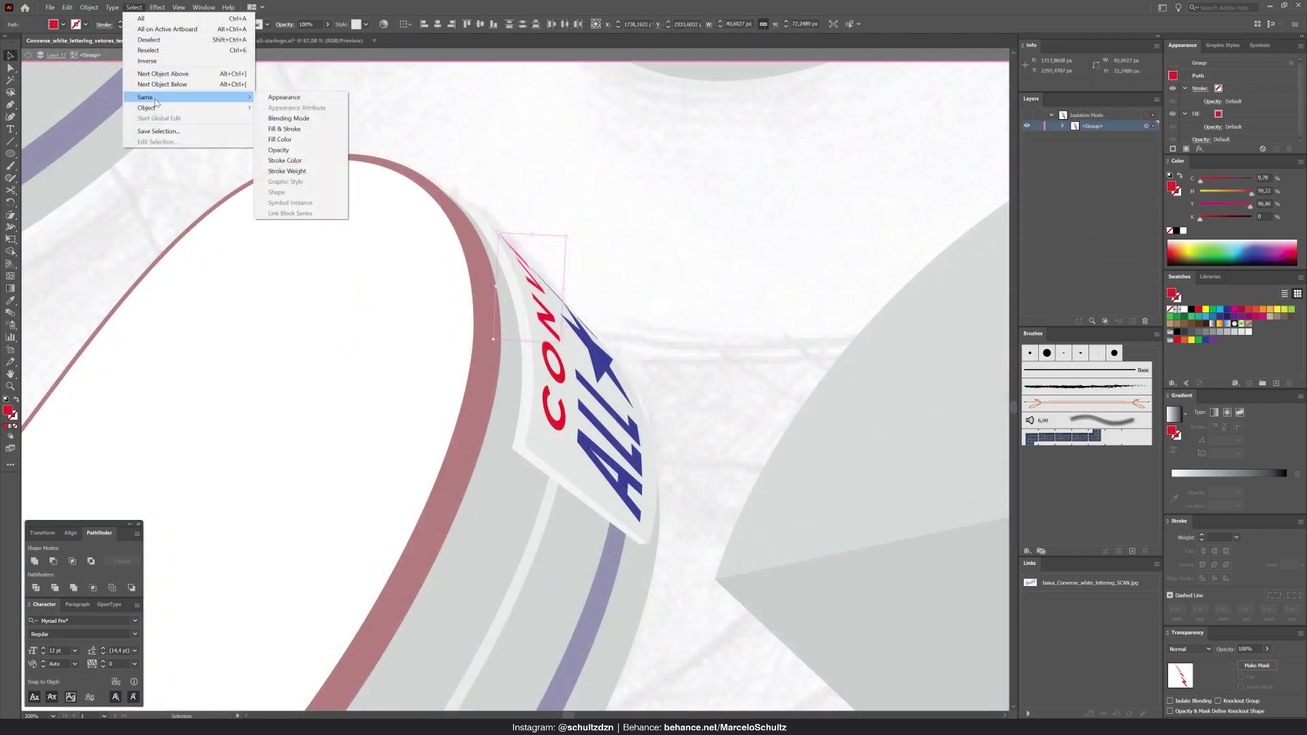
left_click(280, 139)
key("i")
left_click(484, 283)
Select all logo parts with the same blue fill and recolor them with the navy of the side stripe
left_click(602, 361, "ctrl")
left_click(134, 7)
left_click(280, 140)
left_click(146, 76)
double_click(570, 177)
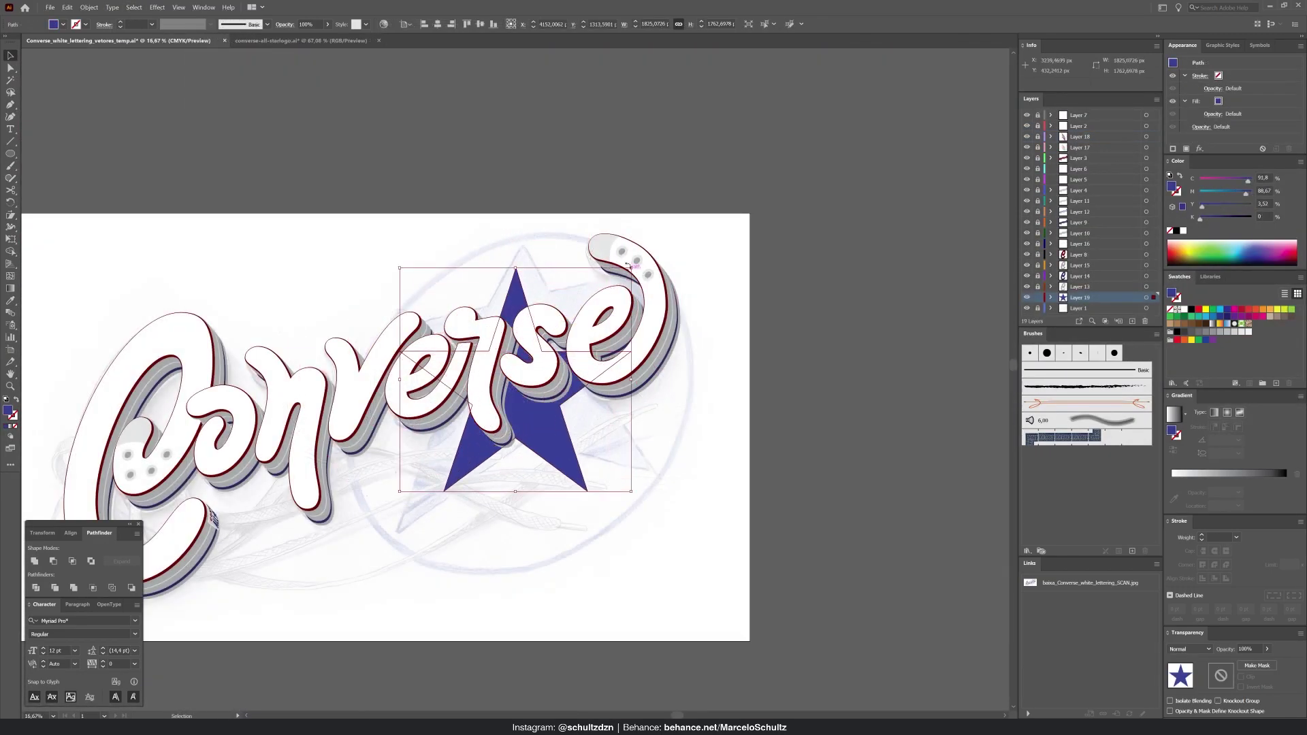
Enlarge the blue star behind the lettering and increase the stroke weight of the circle around it
left_click_drag(630, 267, 650, 248)
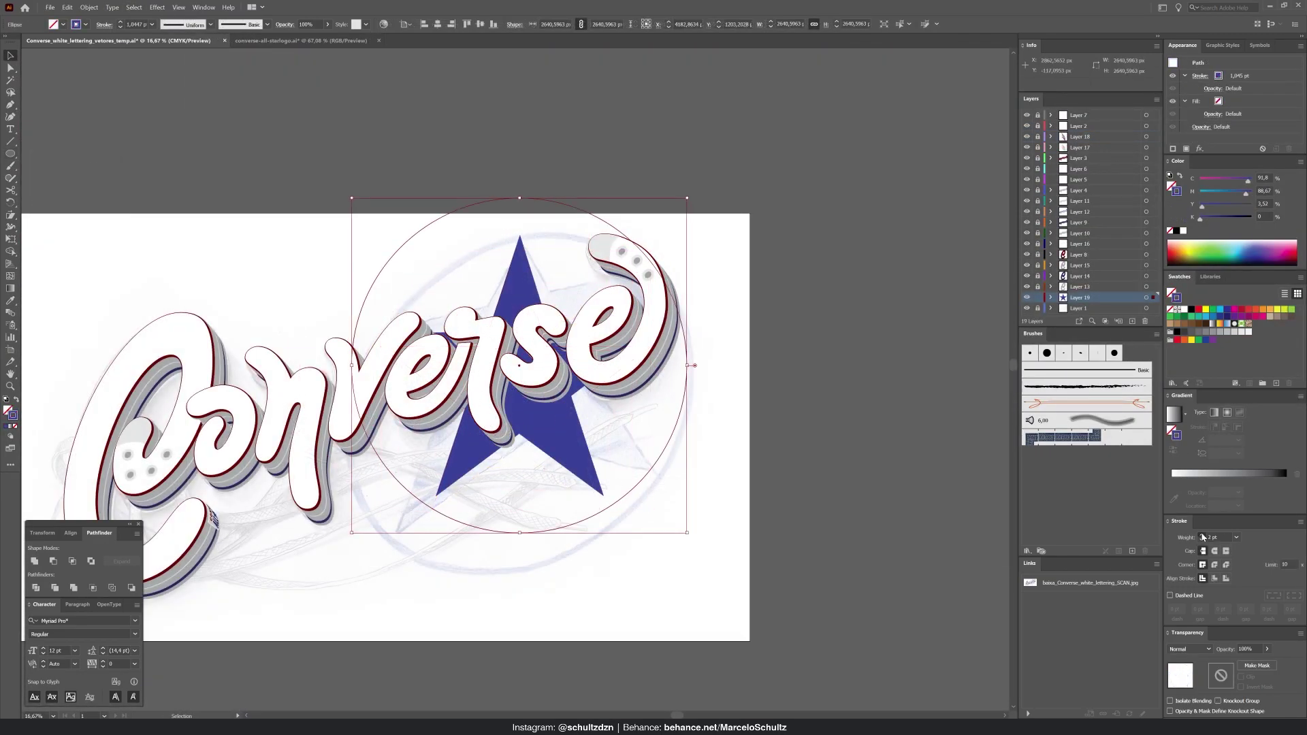
left_click(1201, 535)
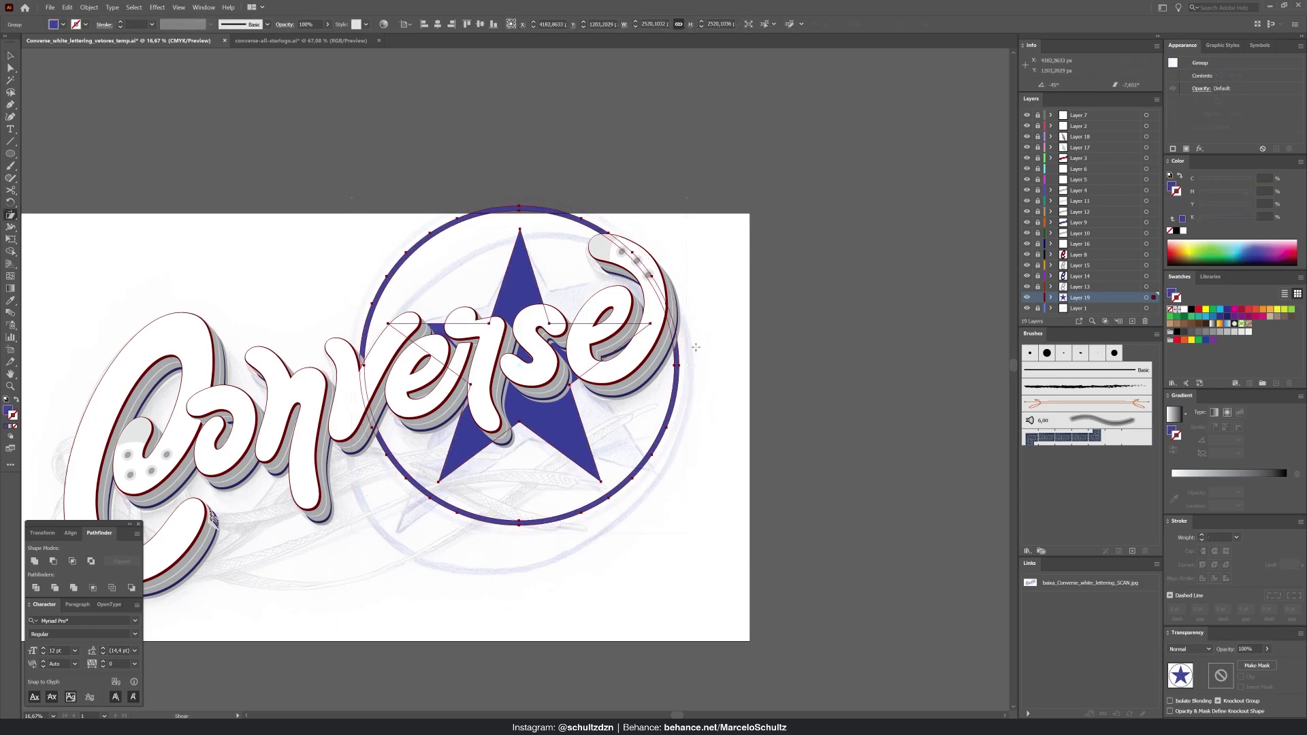
Shear the star and ring group to match the sketch's slant and enlarge the ring around the star
left_click_drag(687, 364, 691, 218)
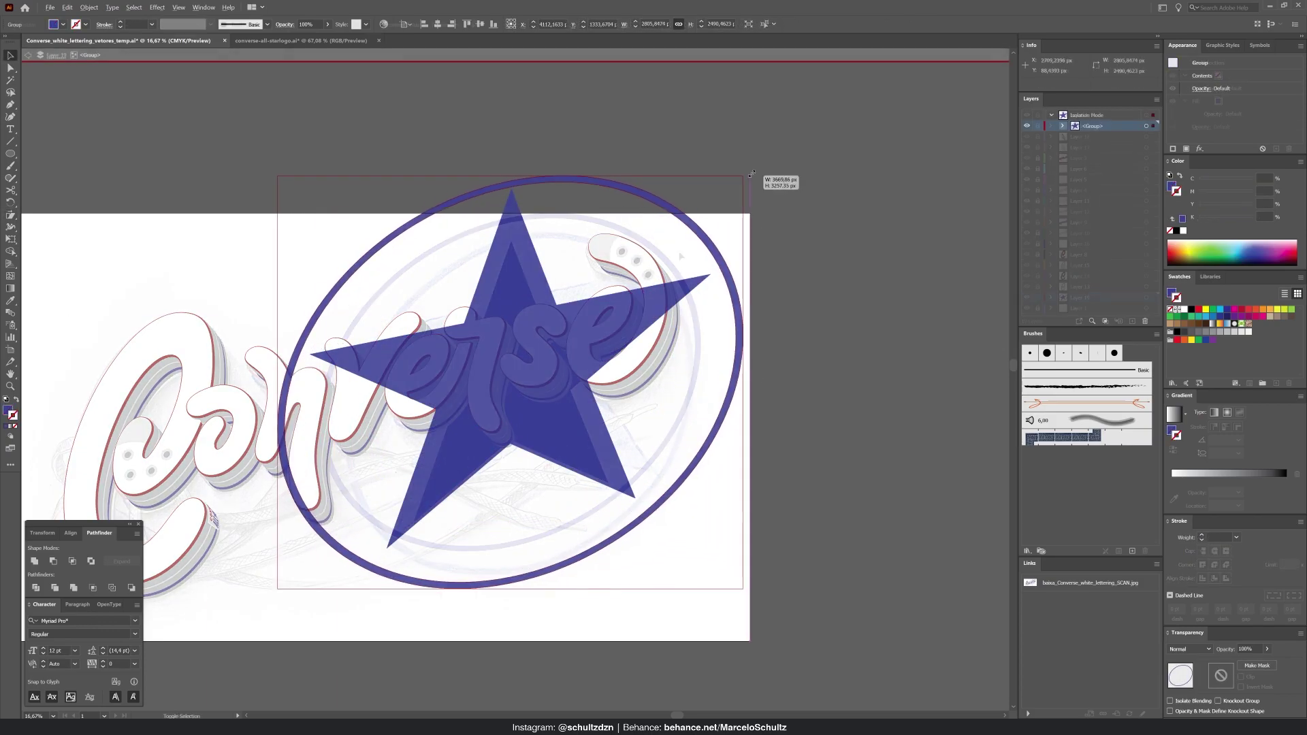
left_click_drag(750, 174, 753, 166)
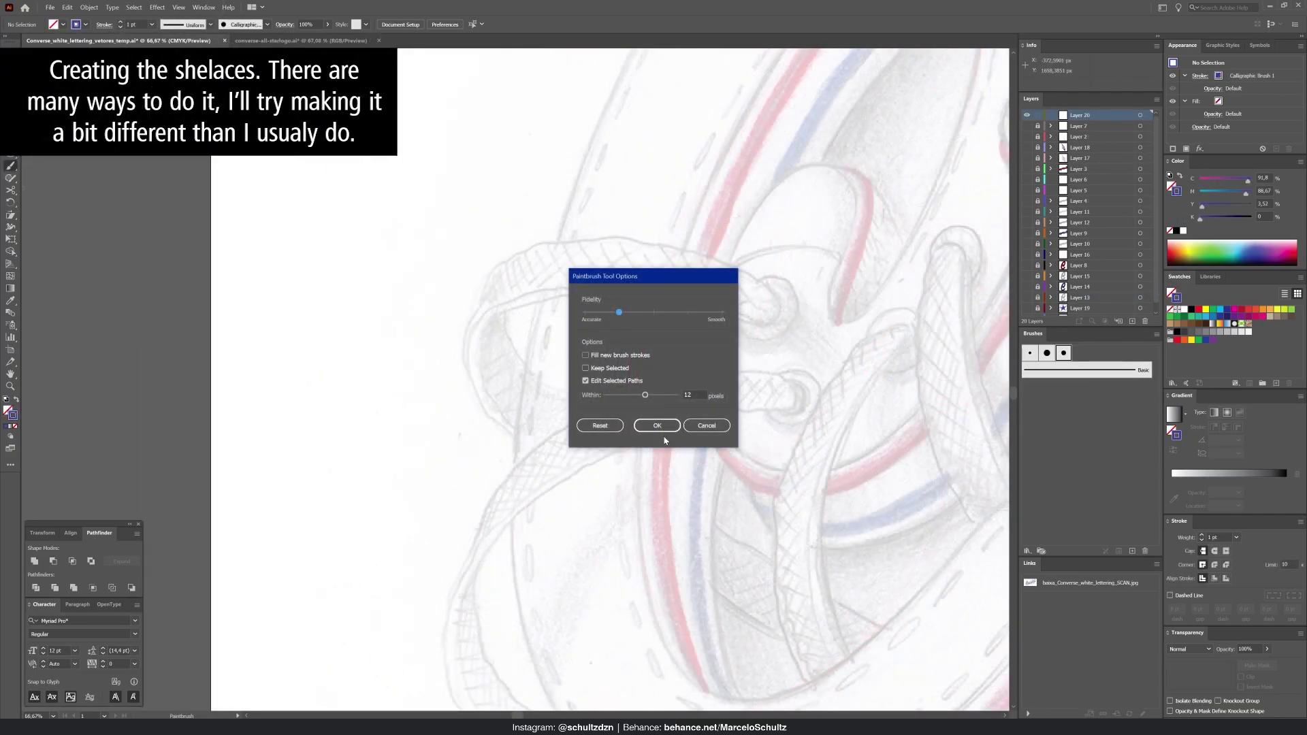
Paint the upper shoelace band over the sketch with the Paintbrush, then expand, unite and fill it light grey
left_click(660, 427)
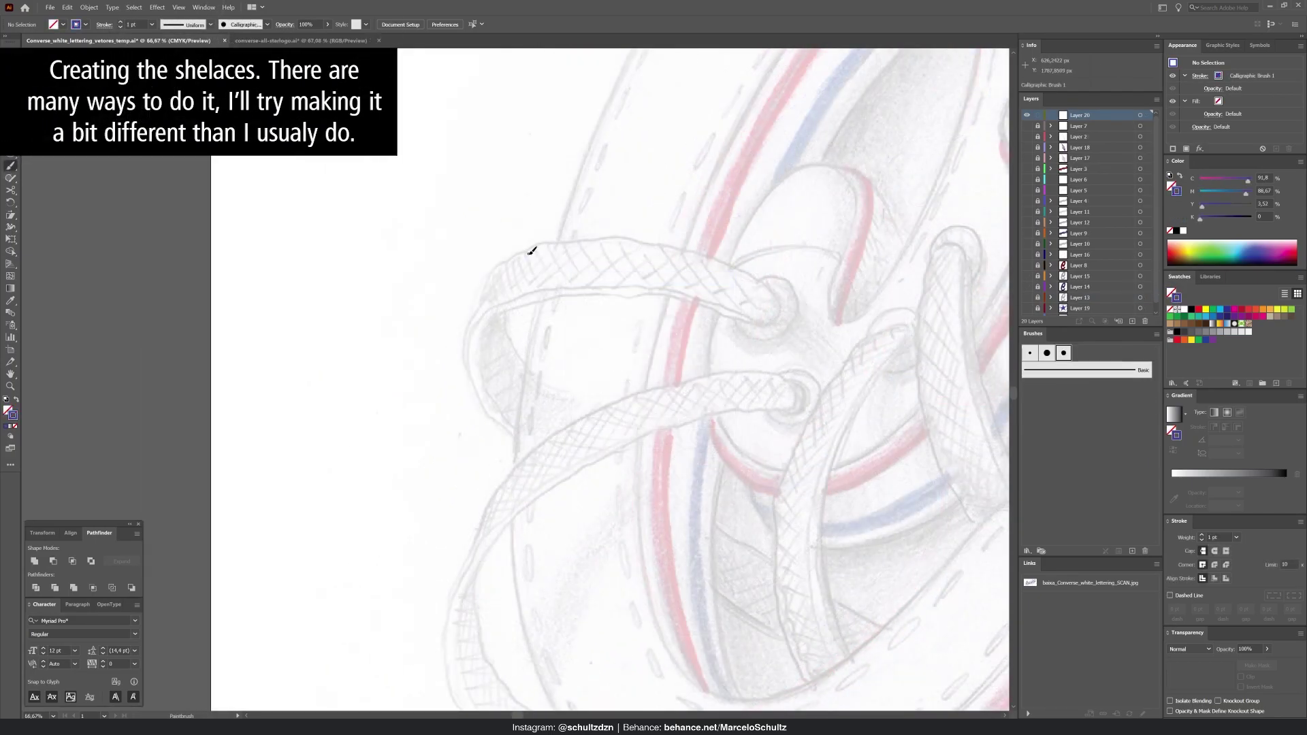
left_click_drag(514, 296, 765, 282)
left_click(89, 8)
left_click(119, 129)
left_click(34, 561)
left_click(1234, 332)
Paint a darker grey edge along the underside of the lace band and around its outer loop
key("ctrl+shift+a")
left_click(1212, 332)
key("ctrl+equal")
left_click_drag(889, 296, 781, 260)
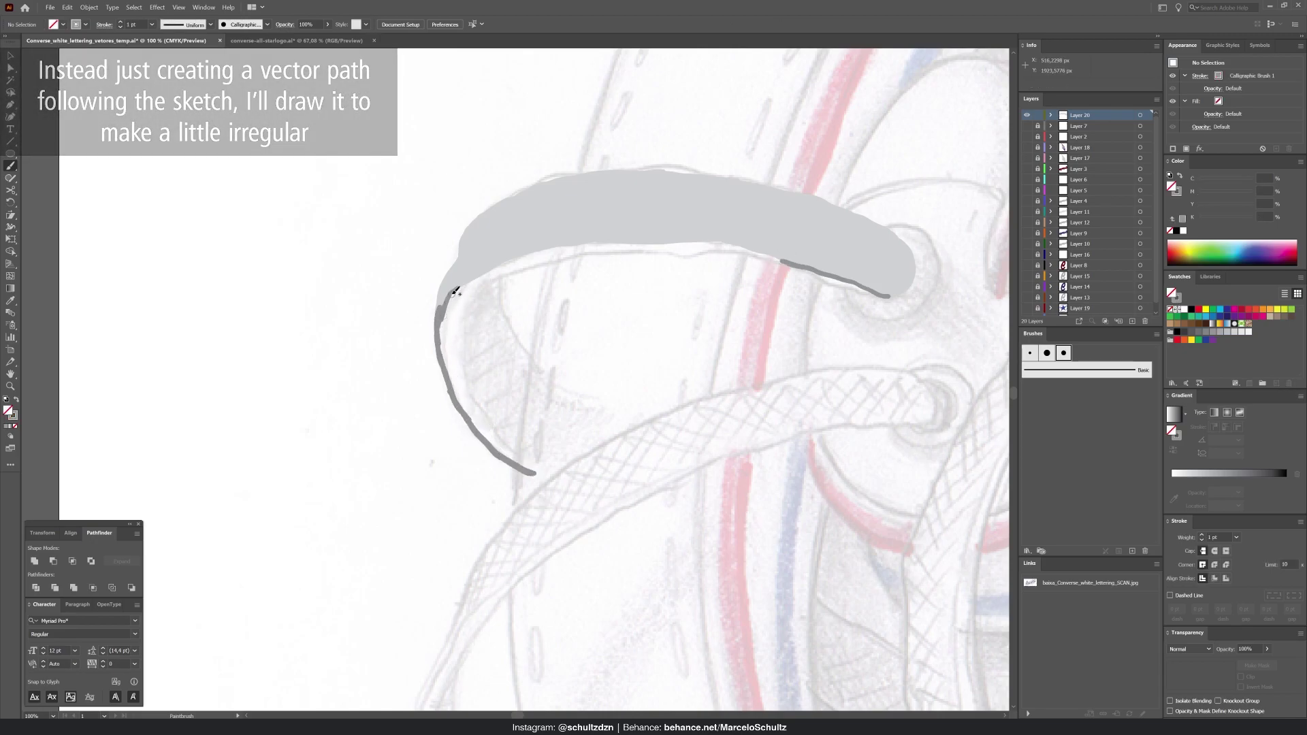
left_click_drag(445, 306, 545, 474)
left_click_drag(445, 305, 563, 249)
left_click_drag(449, 300, 686, 241)
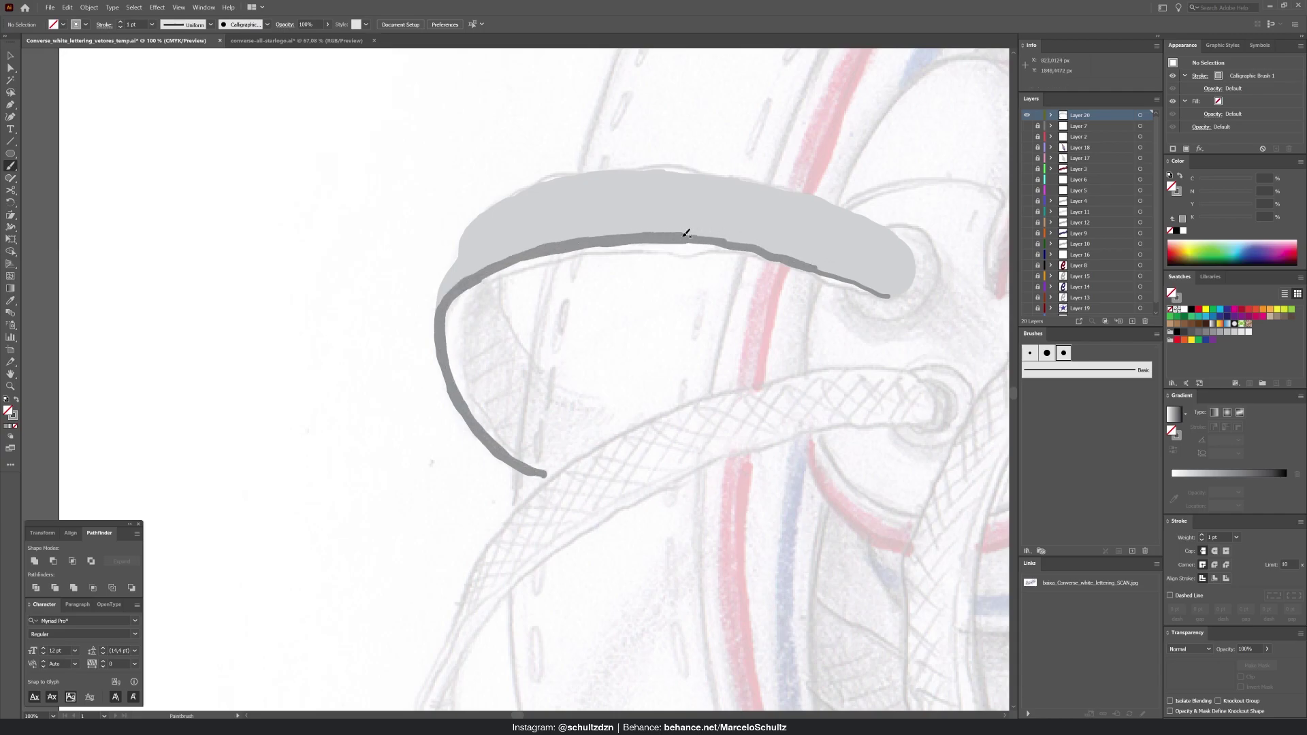
Create a new layer and paint the outline of the lace loop's dark inner side
key("ctrl+l")
key("shift+x")
key("ctrl+z")
left_click_drag(514, 363, 548, 401)
left_click_drag(488, 275, 548, 470)
left_click_drag(548, 402, 549, 470)
Unite the inner-side strokes and delete the inner paths to leave a solid dark grey shape
key("ctrl+a")
left_click(34, 561)
key("a")
left_click(485, 300)
key("Delete")
key("Delete")
left_click(510, 301)
key("v")
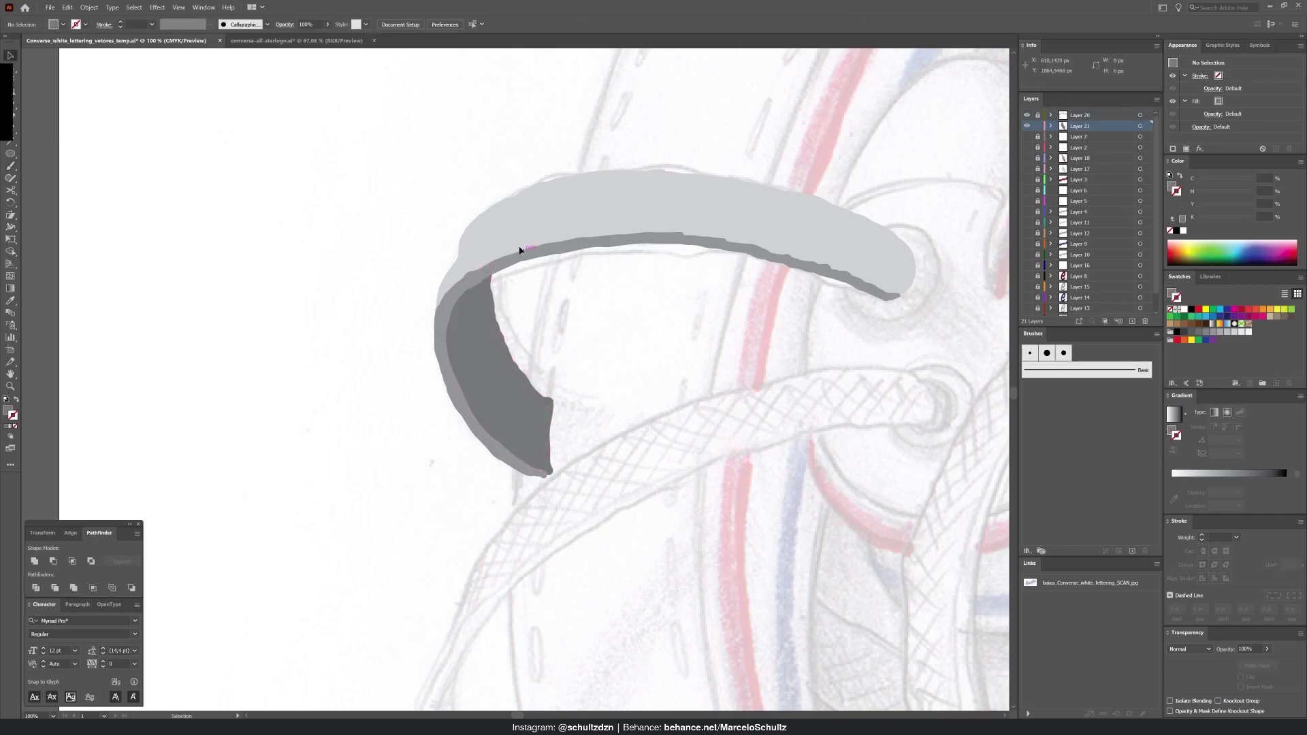
Paint the second shoelace band in light grey over the sketch and add a darker grey edge along its underside and outer loop
left_click_drag(911, 189, 828, 190)
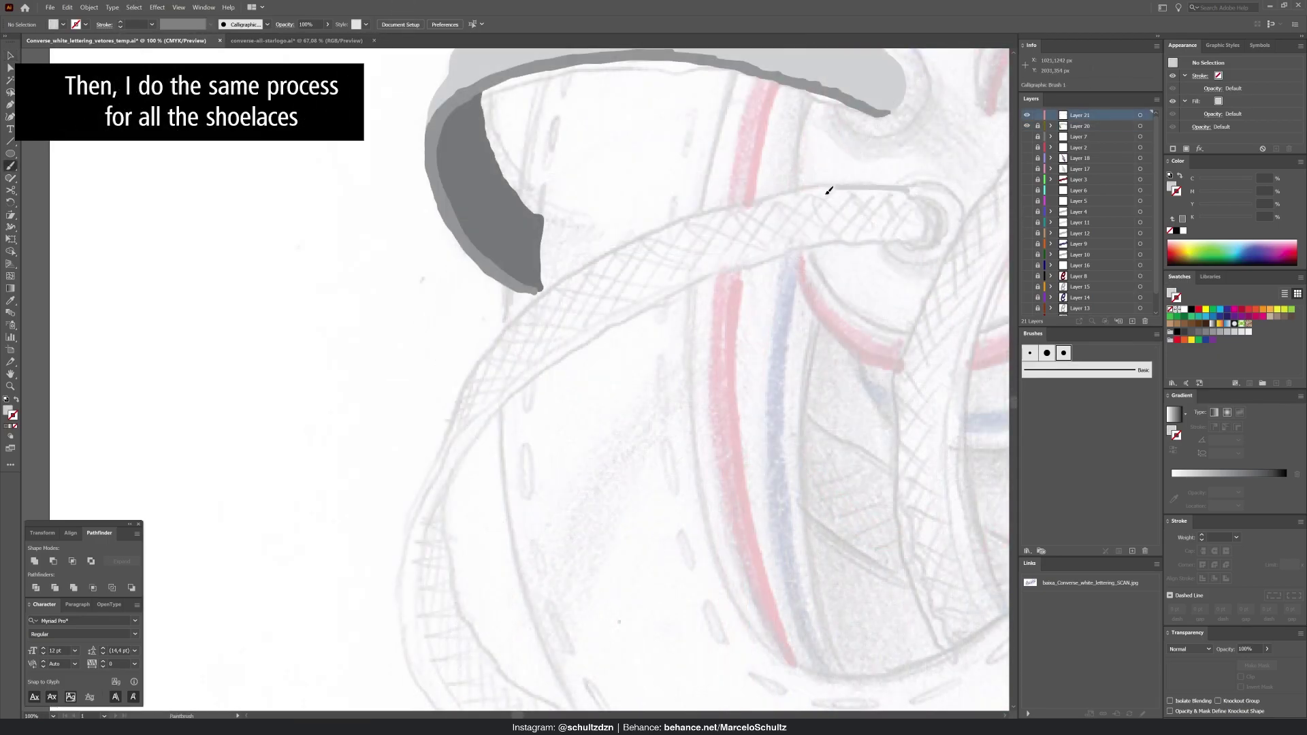
left_click_drag(679, 223, 636, 242)
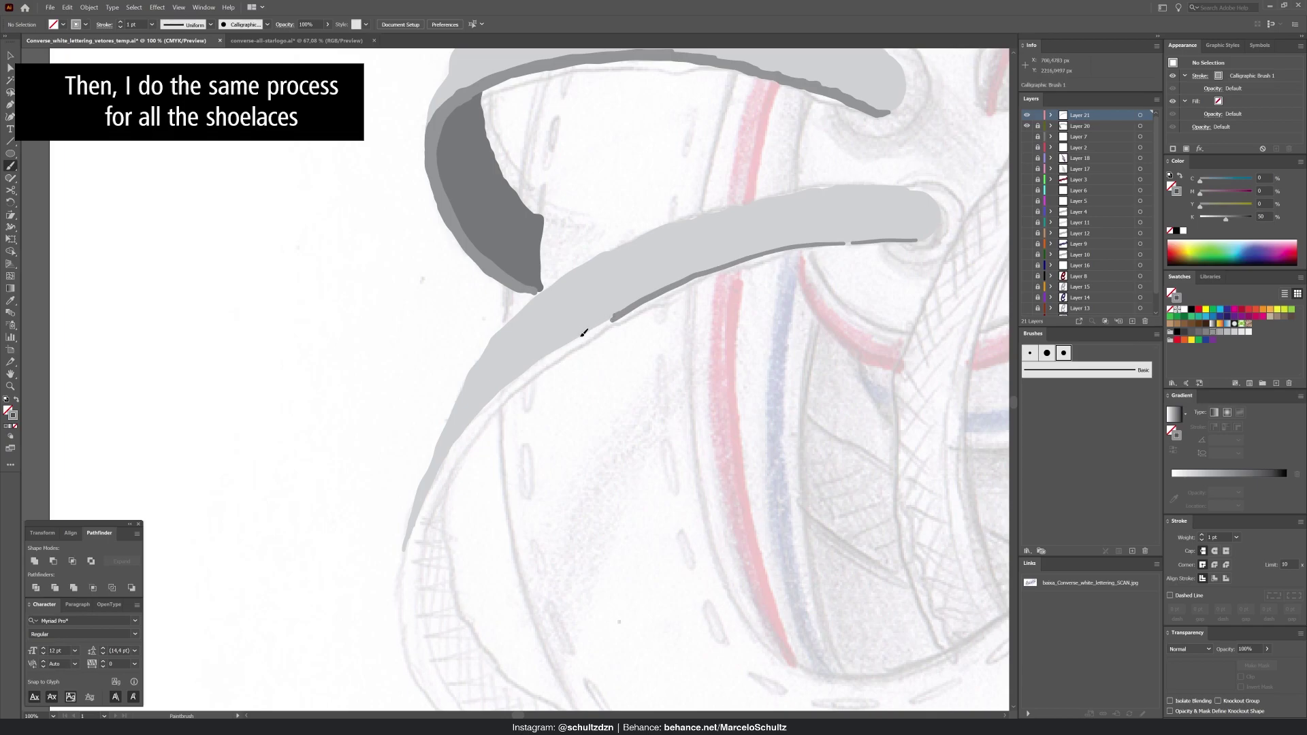
left_click_drag(586, 332, 459, 438)
left_click_drag(564, 350, 426, 693)
mouse_move(435, 696)
left_mouse_down()
mouse_move(709, 275)
mouse_move(792, 251)
left_mouse_up()
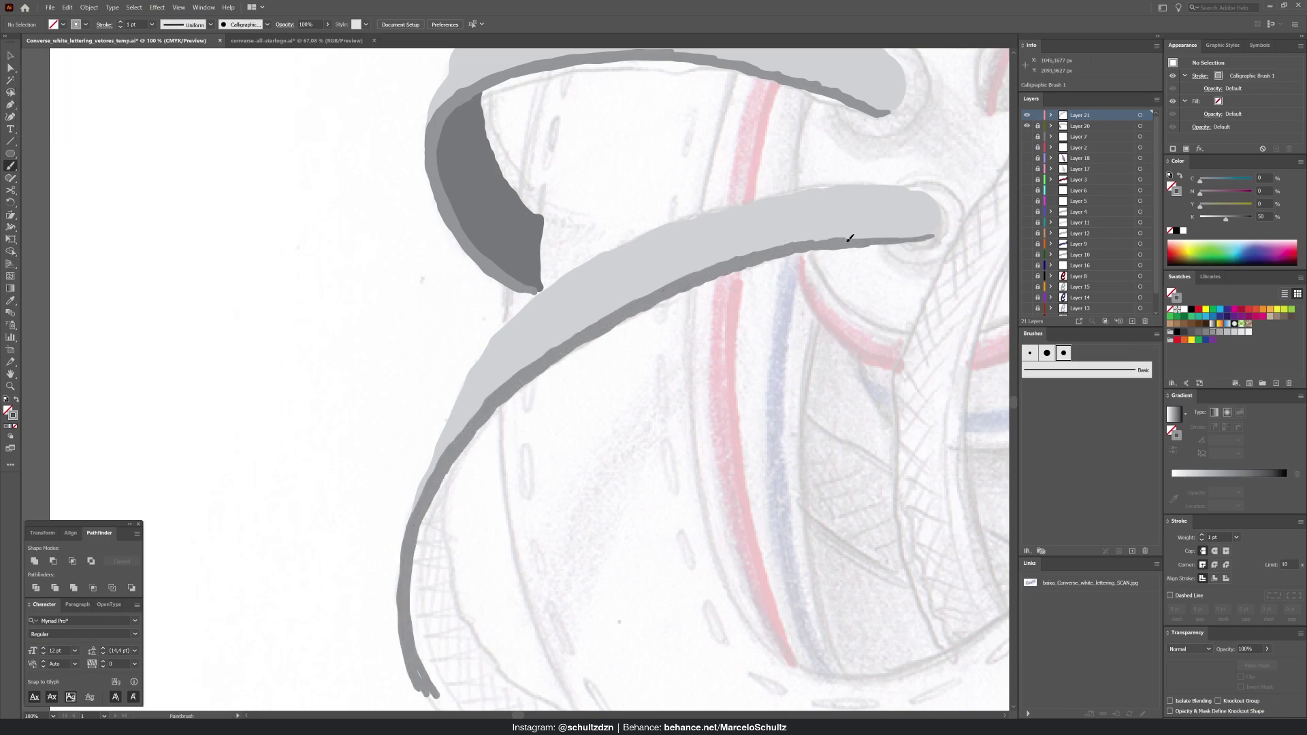
Paint the grey edge of the long trailing lace and outline the dark inner side of the lower lace loop
left_click_drag(518, 439, 572, 428)
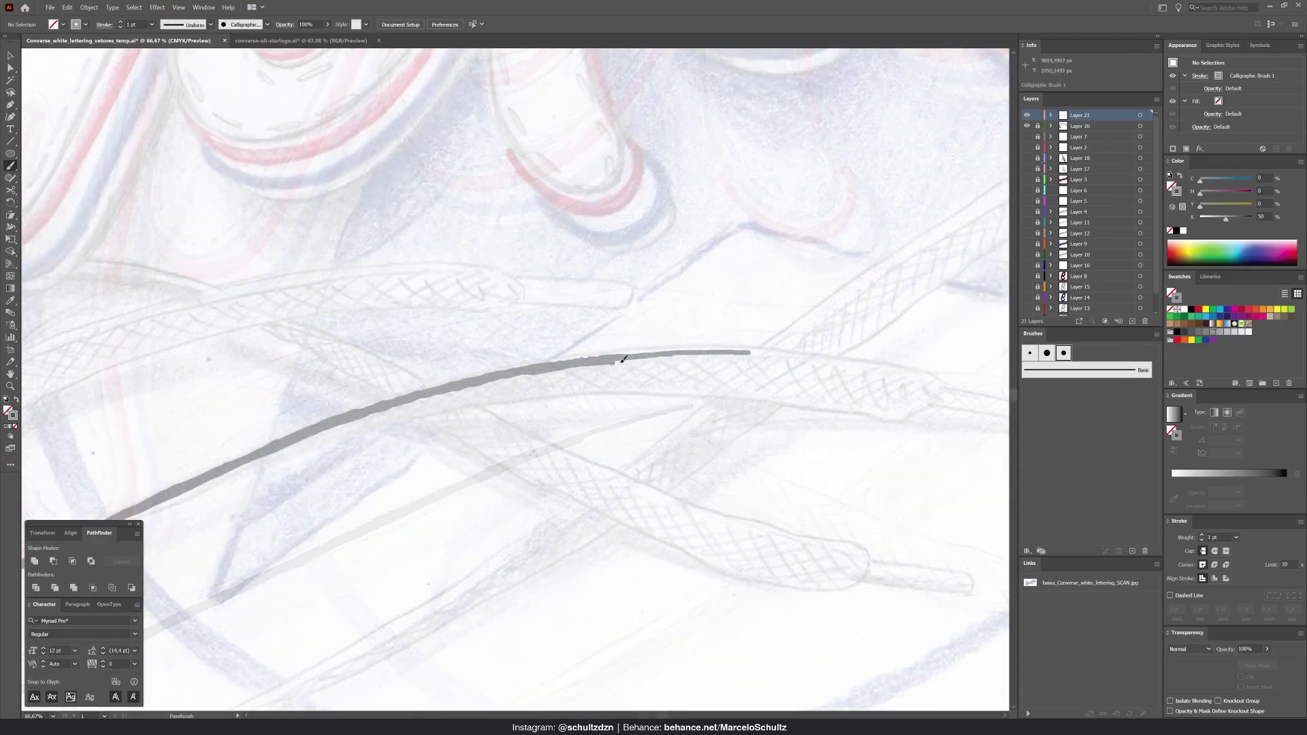
left_click_drag(681, 353, 746, 349)
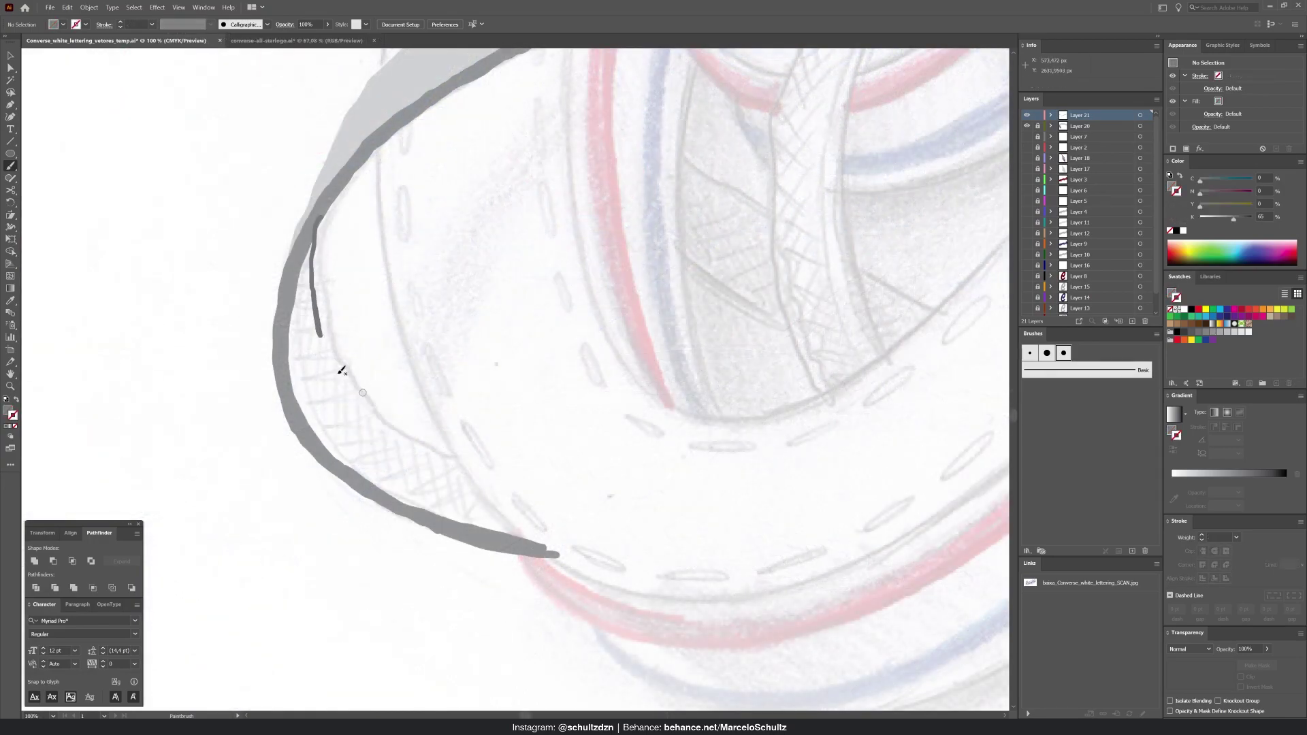
left_click_drag(341, 371, 483, 521)
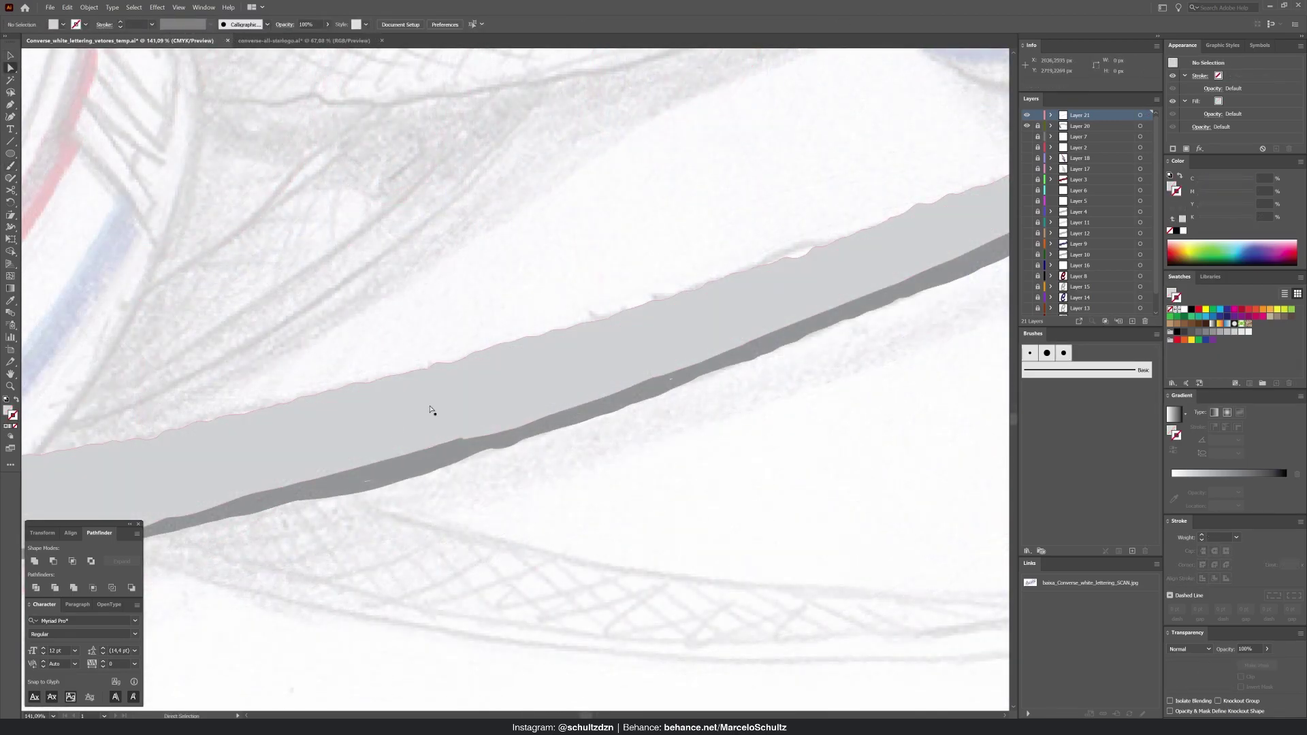
left_click(370, 486)
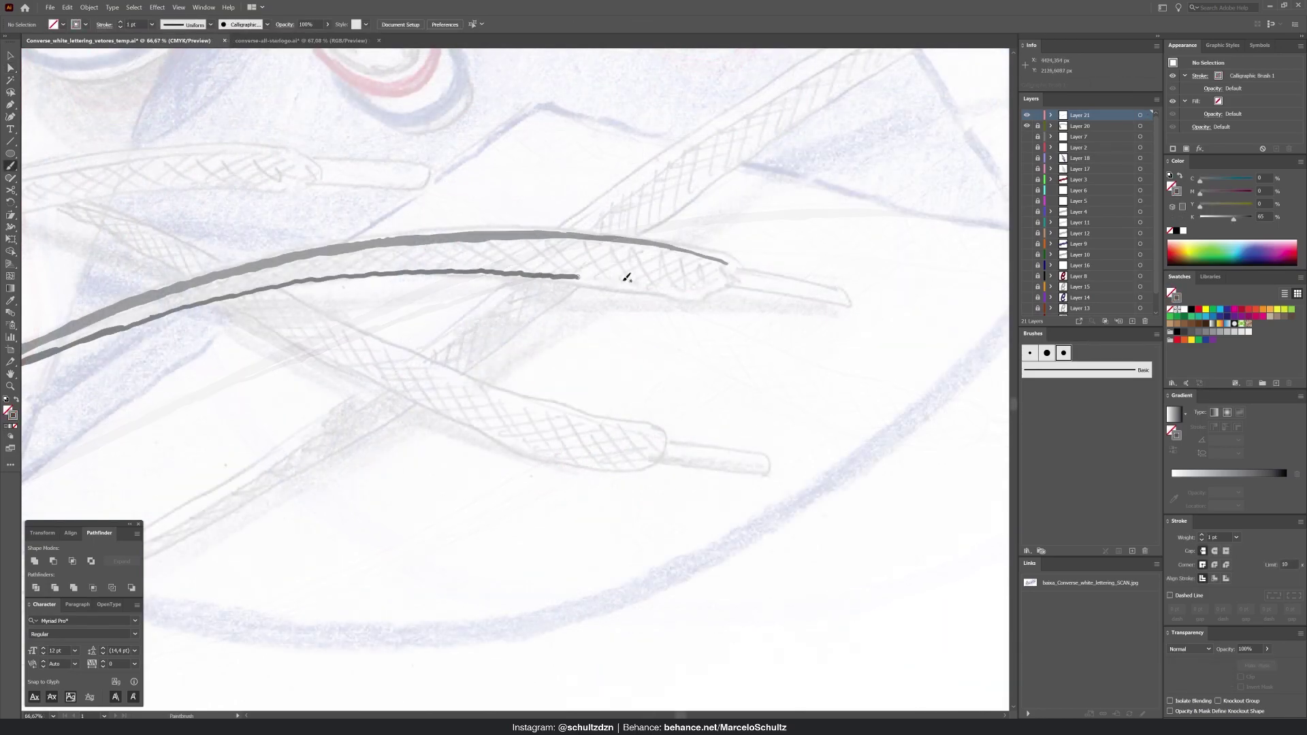
Outline the dark side of the trailing lace's end and draw a rounded grey aglet at its tip
left_click_drag(616, 277, 619, 281)
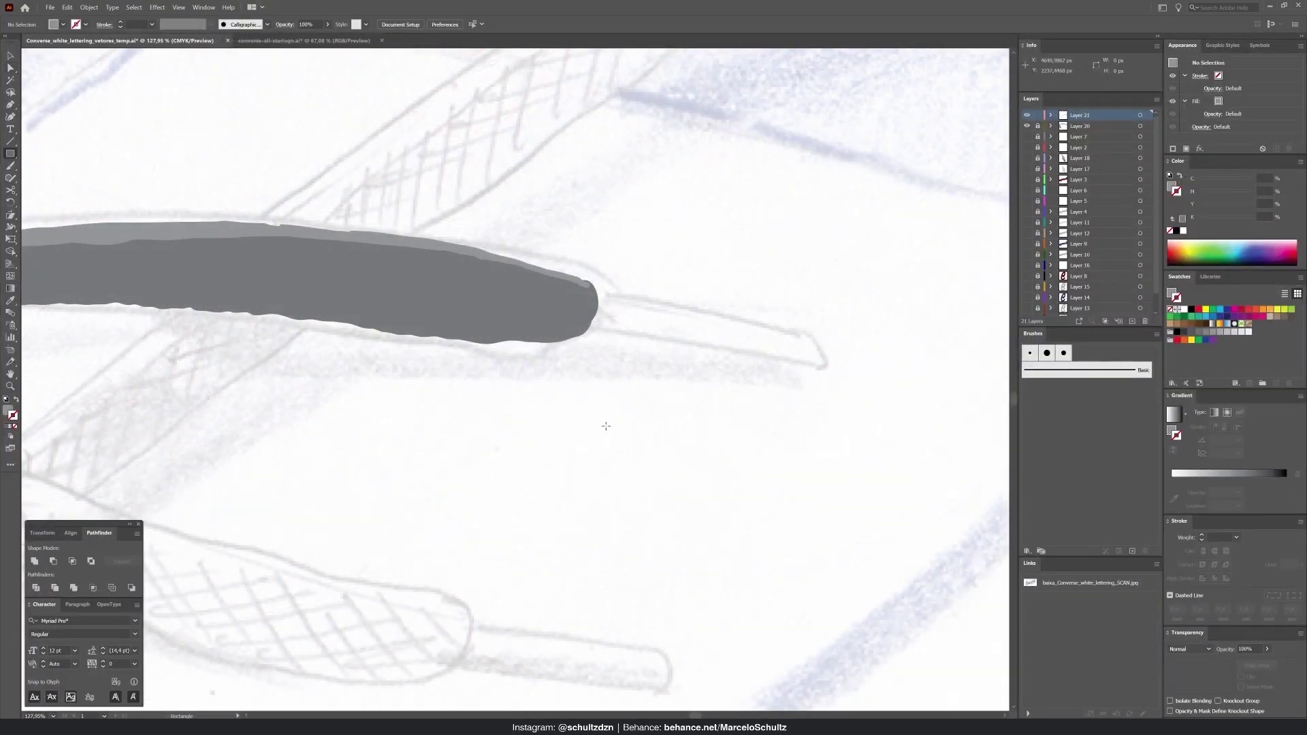
left_click_drag(570, 429, 754, 405)
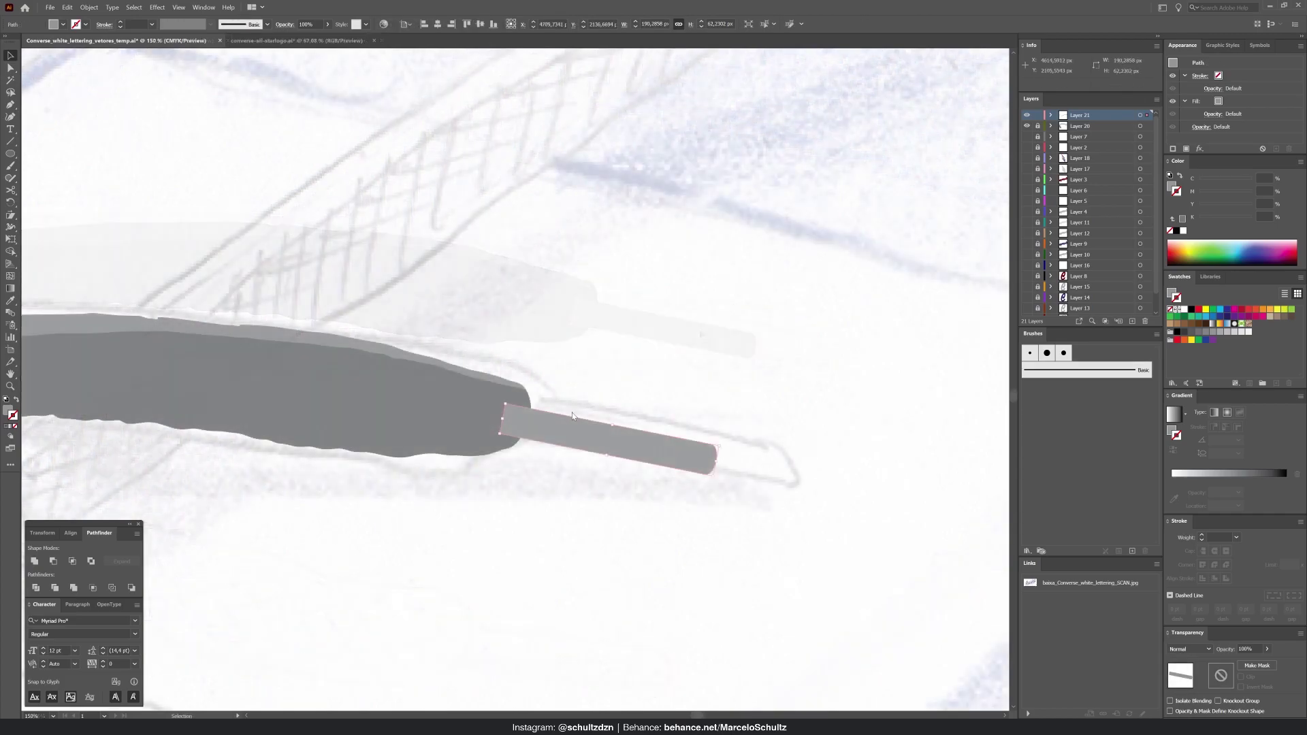
right_click(571, 416)
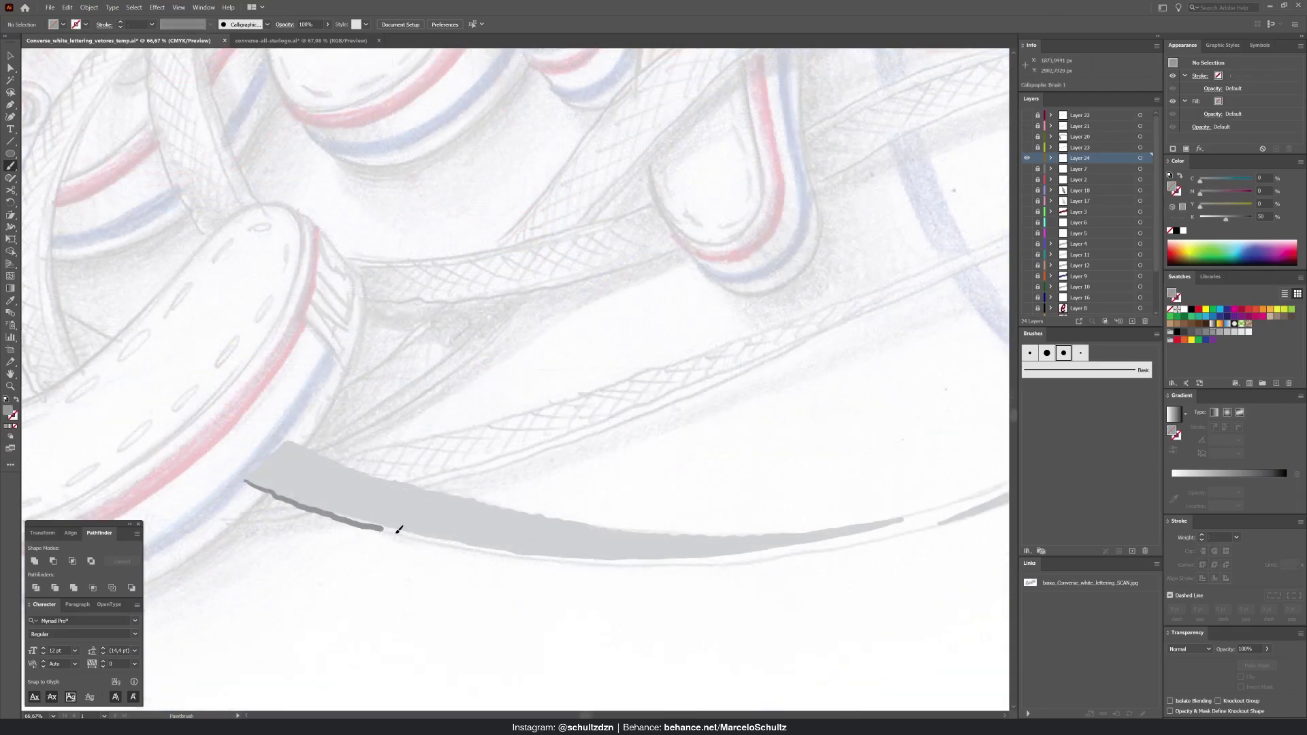
Paint a darker grey edge along the lowest light grey lace, following its curve up toward its tip
left_click_drag(239, 476, 721, 558)
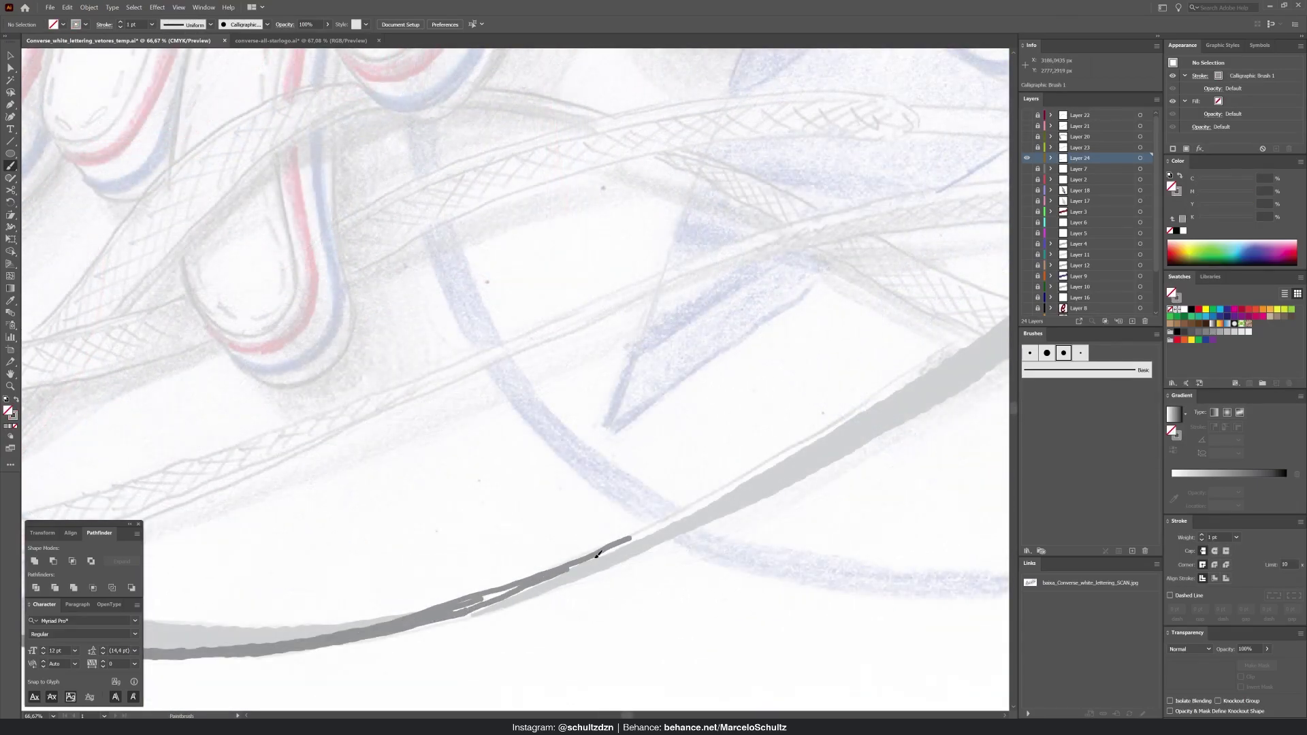
left_click_drag(494, 590, 554, 569)
left_click_drag(640, 535, 340, 685)
left_click_drag(330, 691, 653, 505)
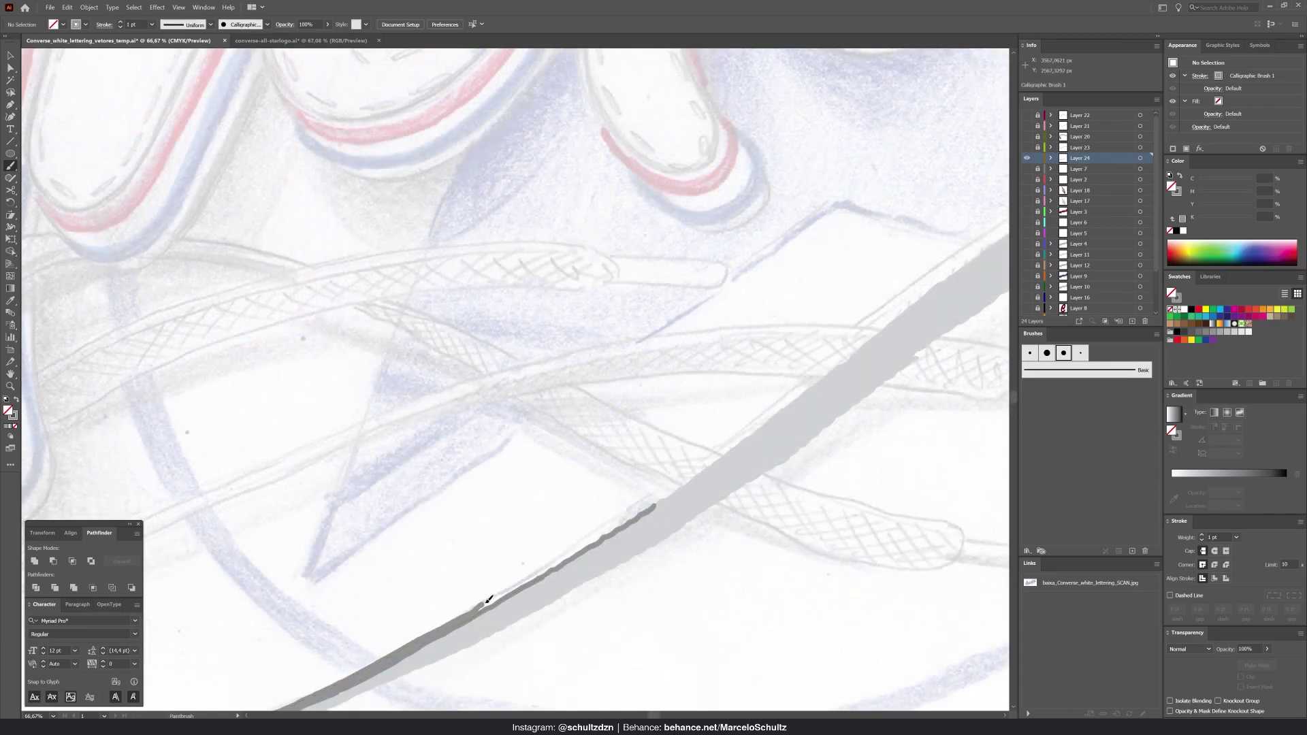
left_click_drag(446, 622, 660, 499)
left_click_drag(755, 442, 317, 695)
left_click_drag(306, 684, 678, 413)
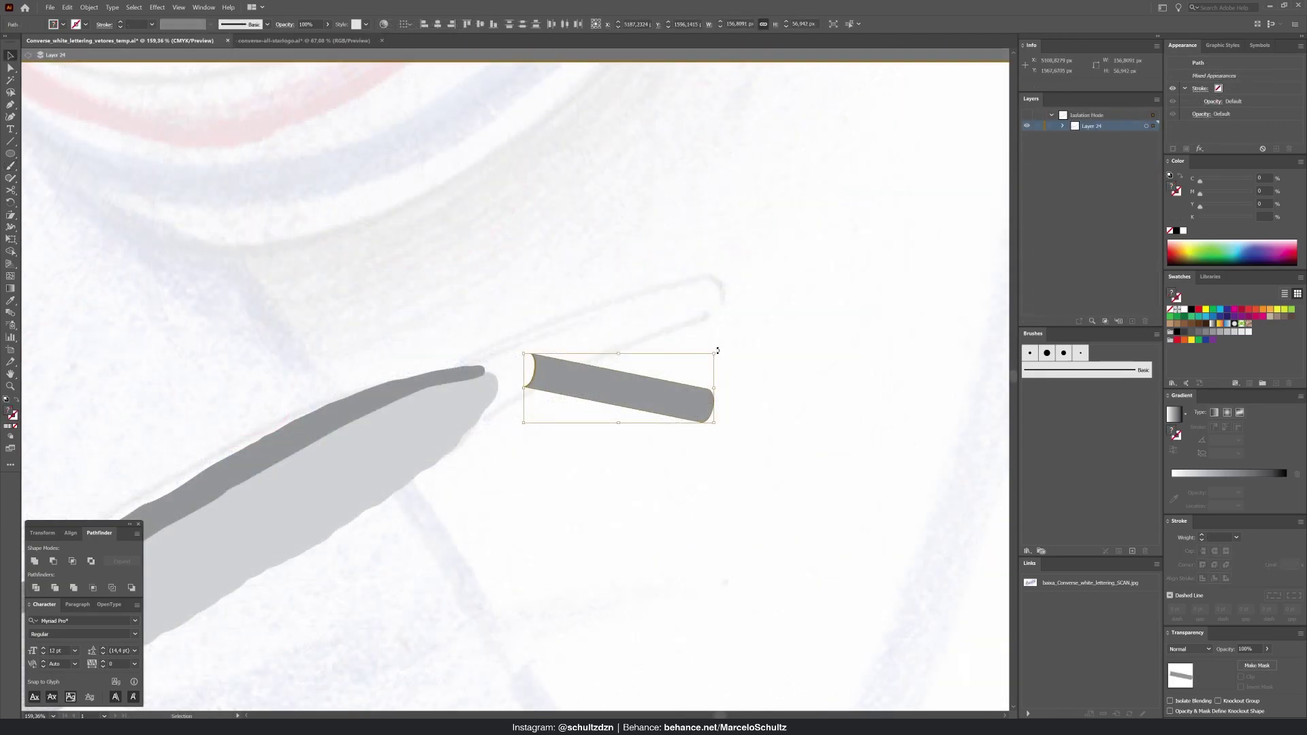
Rotate the copied grey aglet to match the lace's direction and place it at the lace's end
left_click_drag(716, 352, 670, 298)
left_click_drag(603, 397, 548, 343)
Adjust the anchor points where the lace's end meets the aglet so the two shapes line up
key("z")
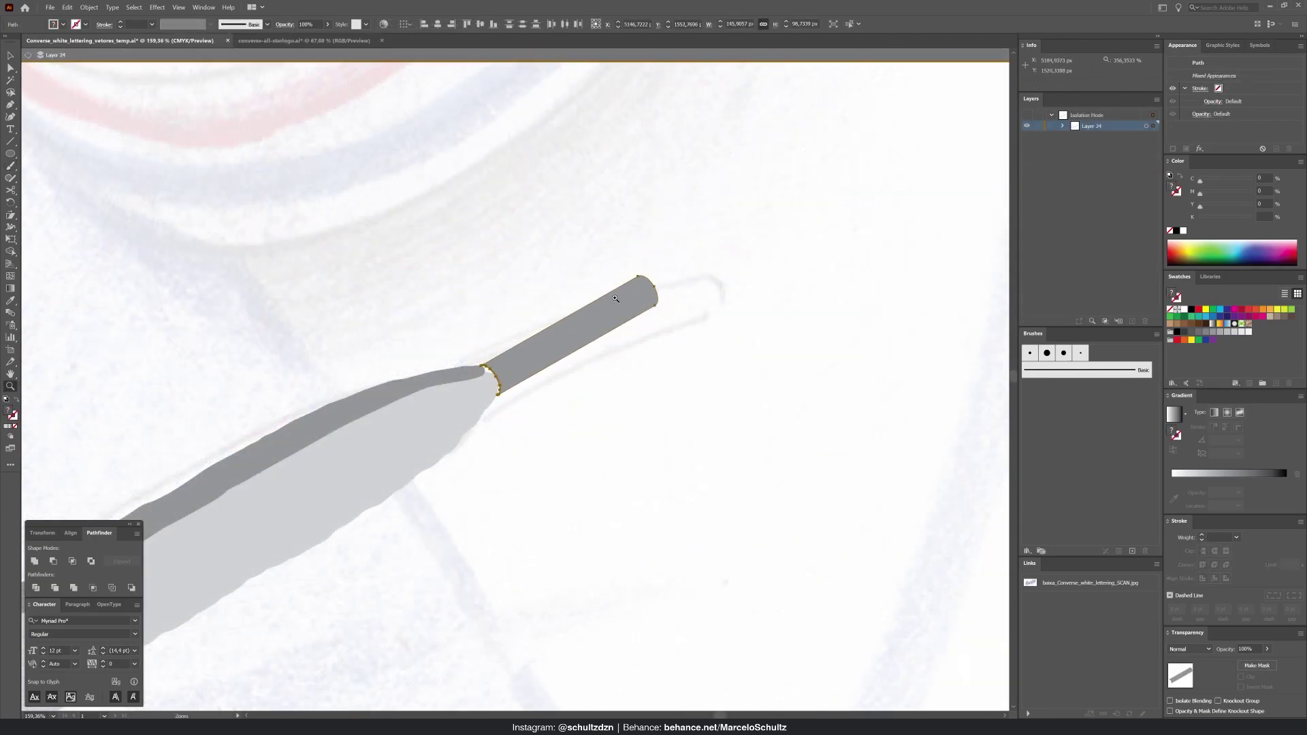
left_click_drag(442, 409, 647, 258)
left_click_drag(374, 493, 150, 660)
key("a")
left_click(426, 303)
left_click_drag(384, 255, 493, 327)
left_click(406, 363)
left_click_drag(406, 363, 404, 351)
left_click_drag(731, 382, 727, 376)
left_click(334, 405)
key("Up")
key("Up")
key("Up")
left_click(405, 347)
scroll(420, 340, "down", 6)
scroll(436, 361, "down", 3)
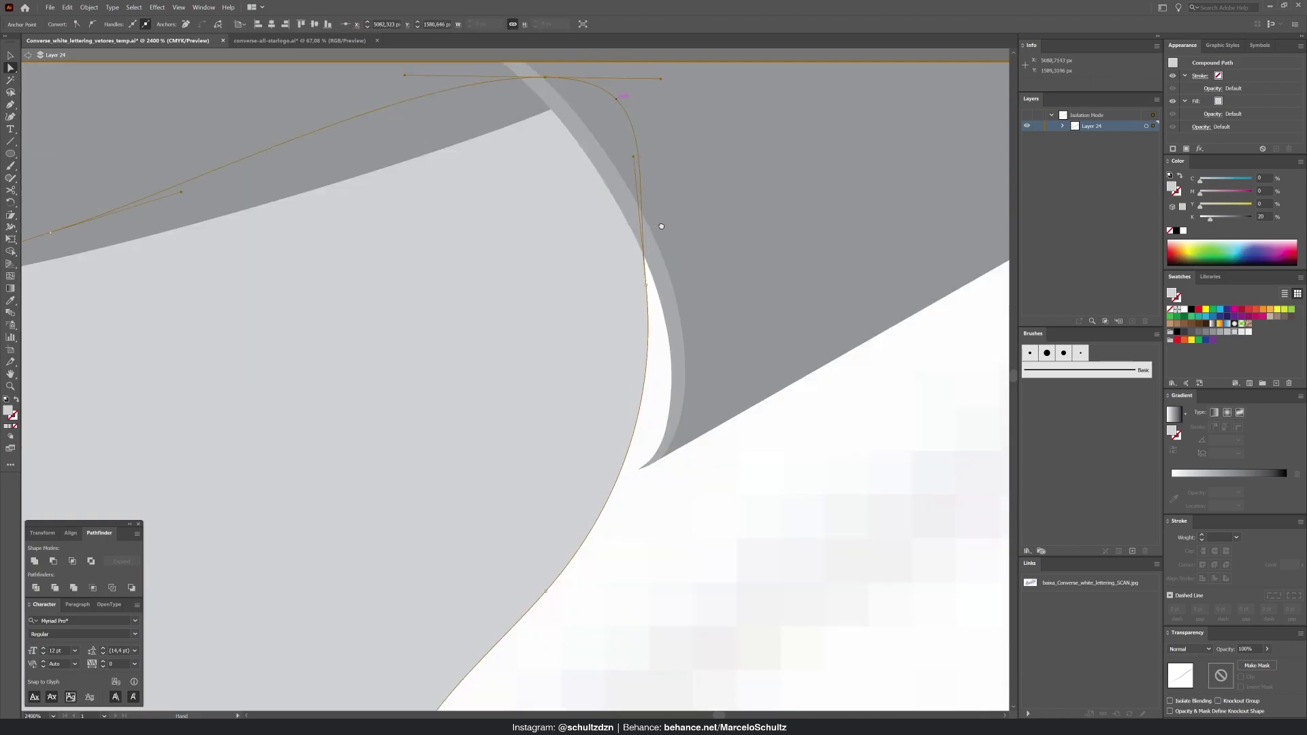
Reshape the light grey lace end so it extends beneath the aglet and closes the gap between them
key("p")
left_click_drag(641, 274, 735, 292)
key("ctrl+z")
left_click_drag(607, 475, 609, 479)
left_click_drag(646, 439, 634, 460)
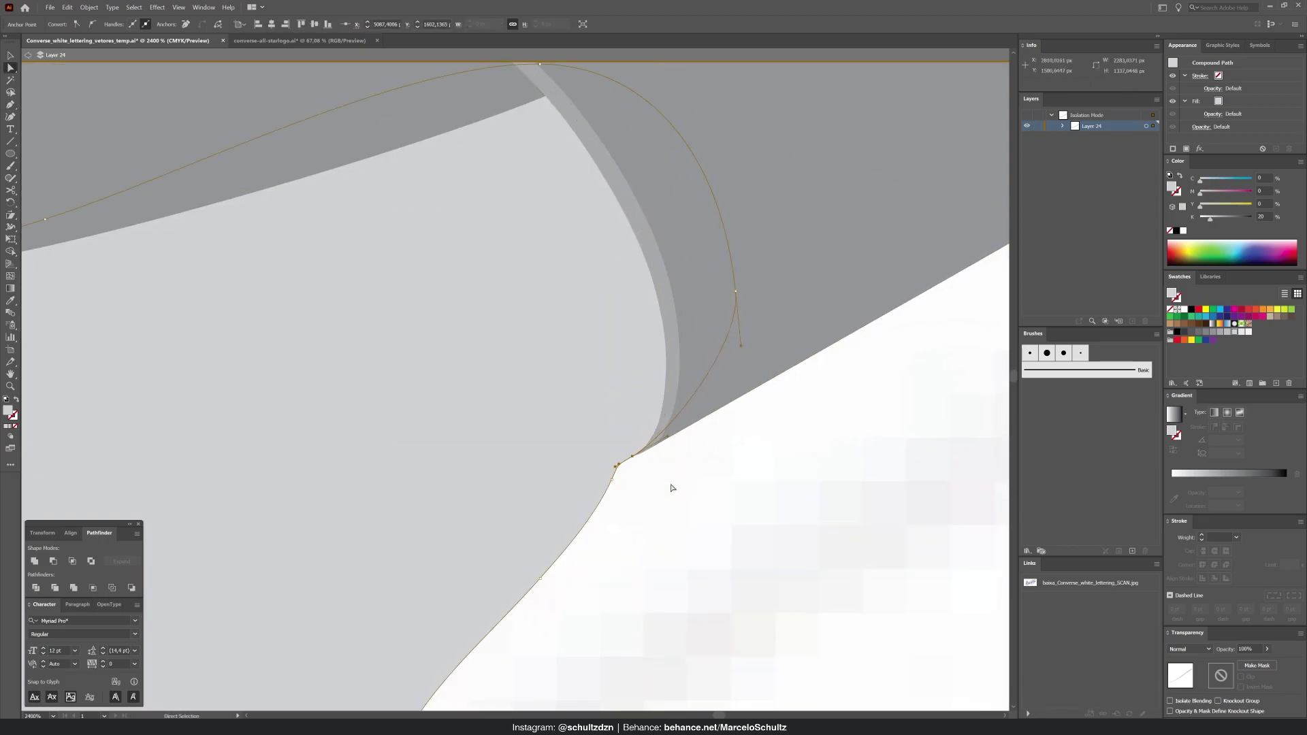
Leave isolation mode and review the whole lettering with its shoelaces and star emblem
key("ctrl+minus")
key("ctrl+minus")
key("ctrl+minus")
key("ctrl+minus")
key("ctrl+minus")
key("ctrl+minus")
double_click(623, 443)
key("ctrl+0")
key("v")
scroll(1082, 259, "down", 3)
key("z")
left_click_drag(806, 332, 759, 325)
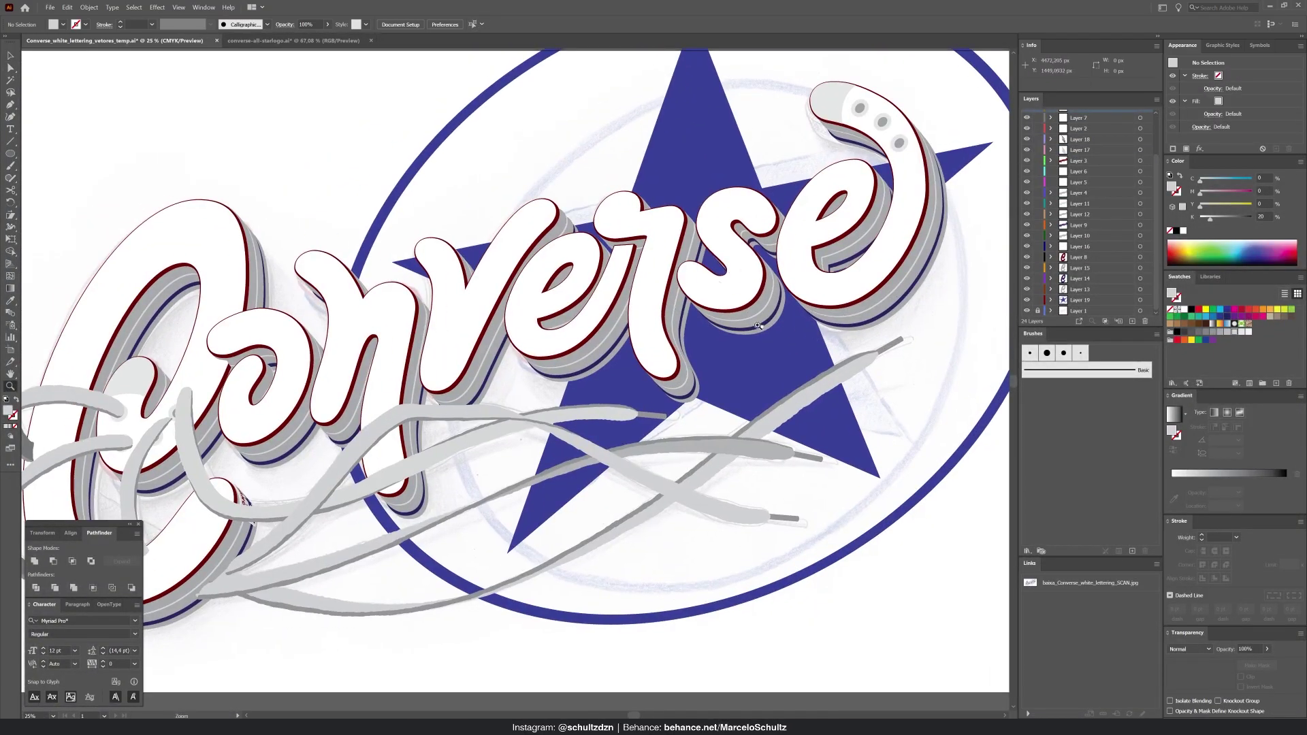
key("ctrl+minus")
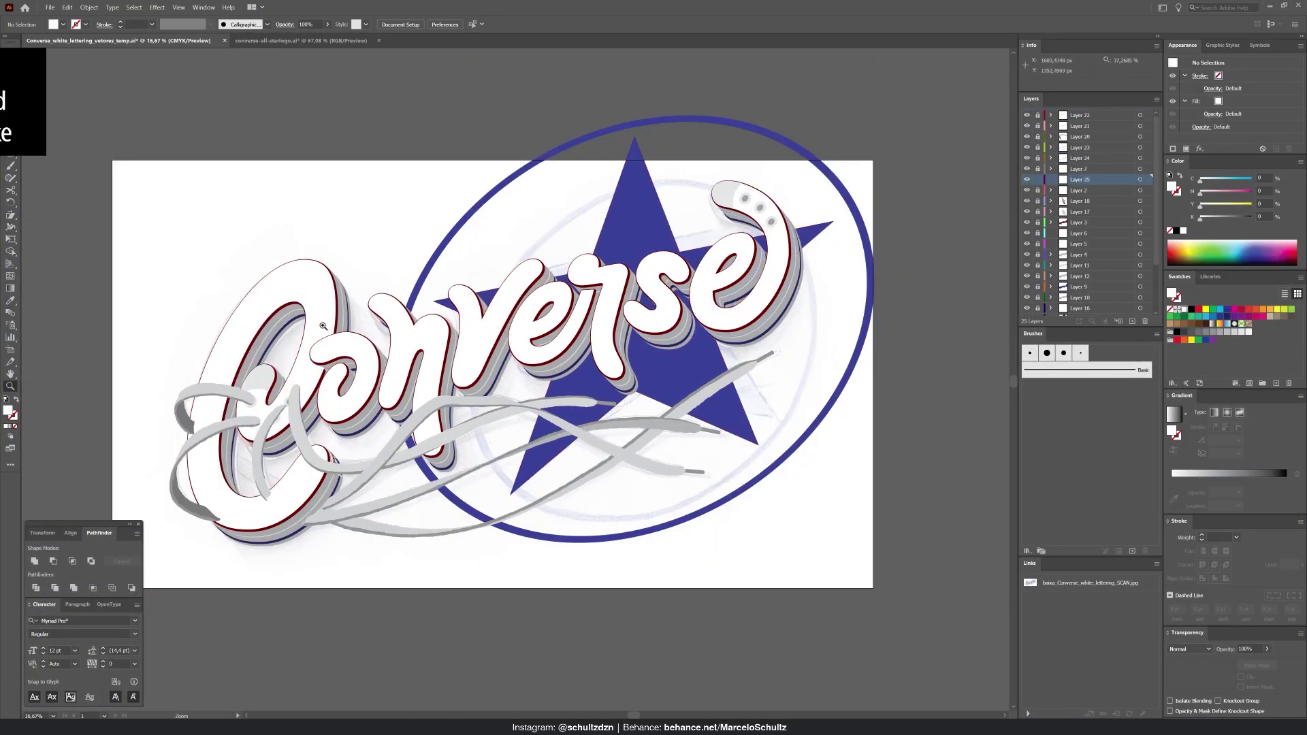
Draw a short diagonal line with the Pen tool inside the upper stem of the letter n
scroll(490, 320, "up", 5)
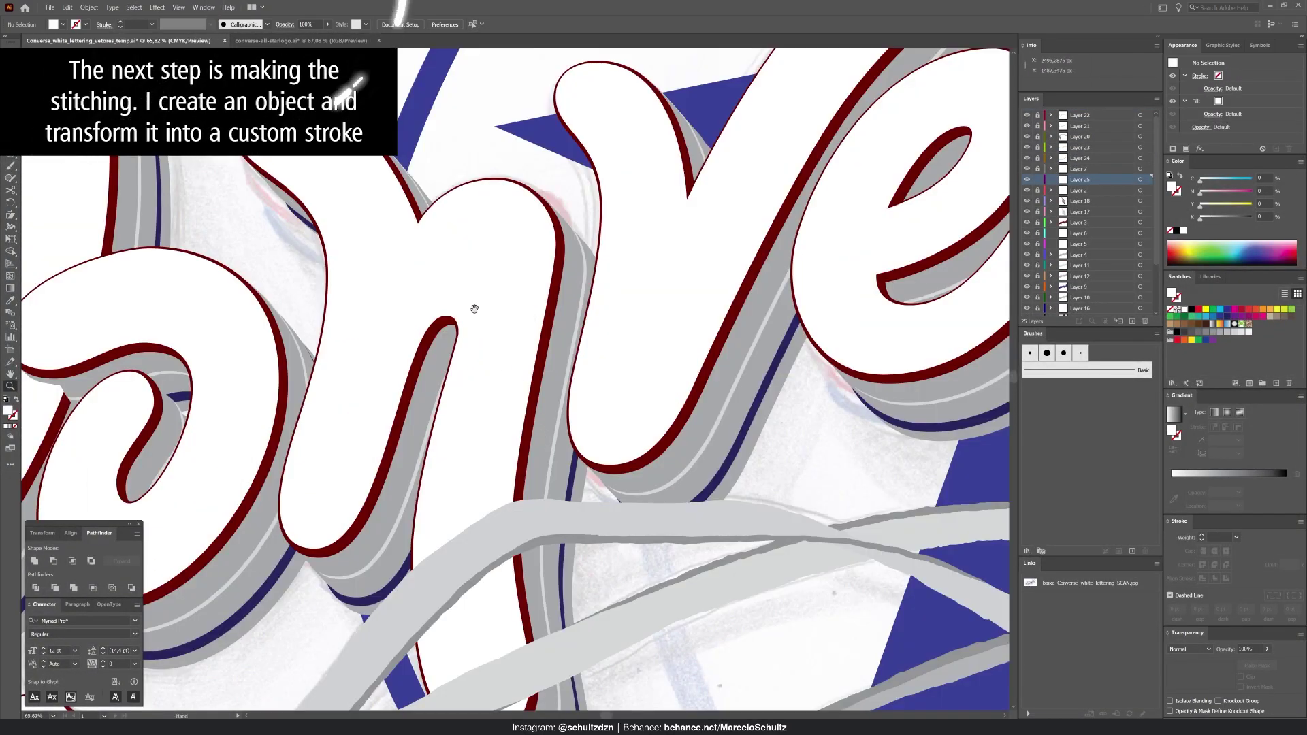
scroll(504, 305, "up", 4)
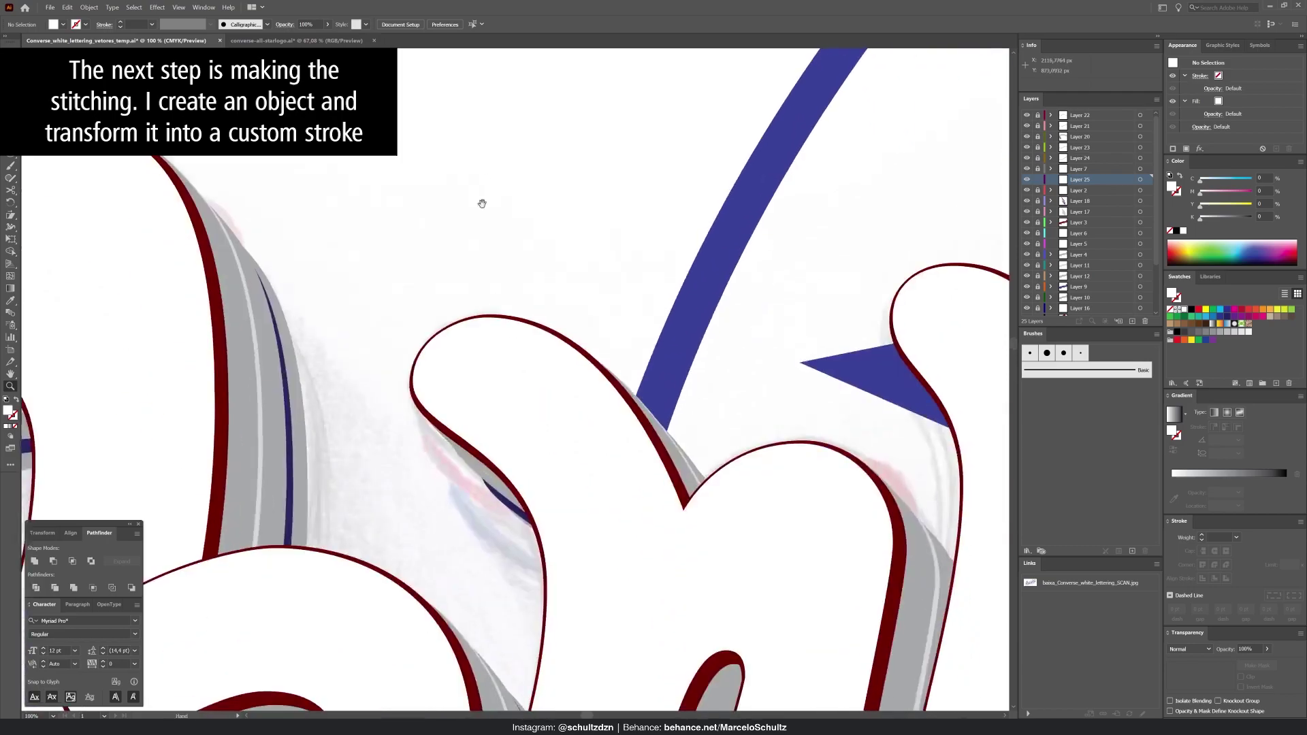
key("ctrl+plus")
key("l")
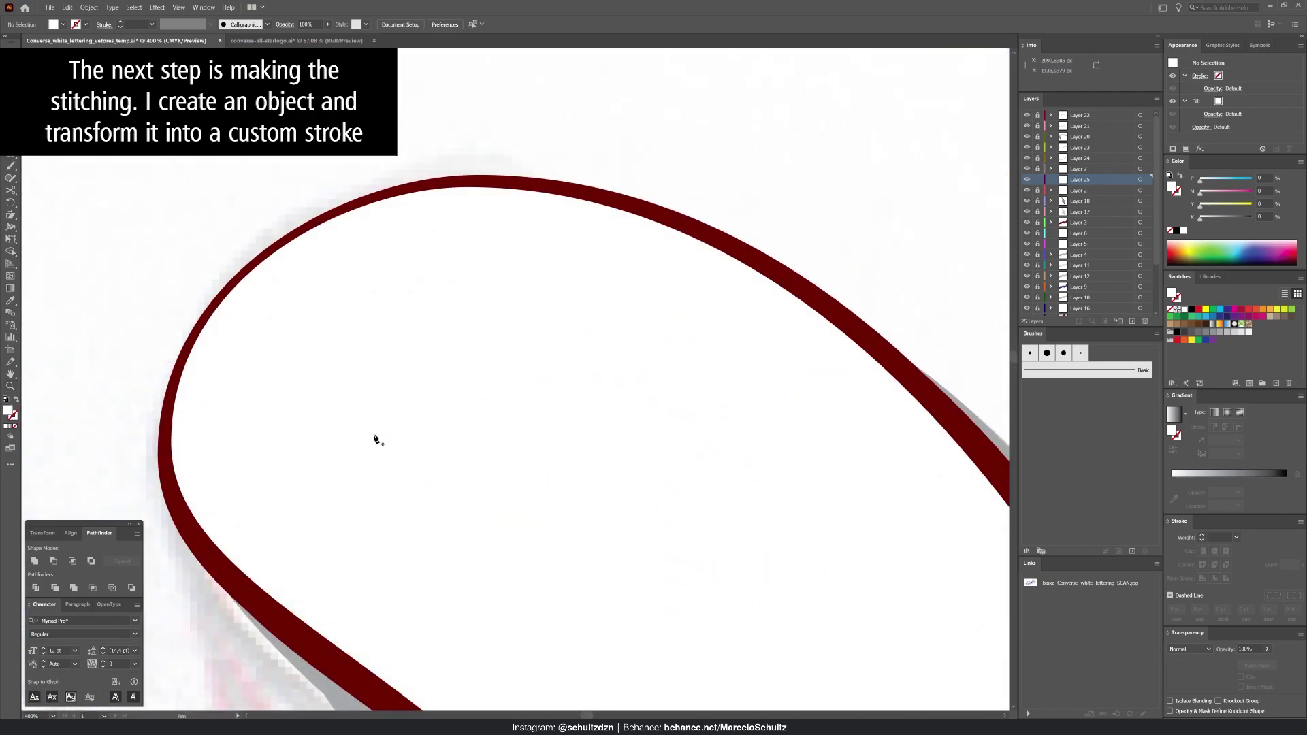
left_click_drag(374, 433, 390, 444)
left_click(428, 352)
Give the short line no fill and a grey 8 pt stroke with round caps and round corners
left_click(13, 415)
left_click(1219, 332)
left_click(1214, 551)
left_click(1214, 564)
left_click(1201, 535)
left_click(1201, 535)
left_click(1202, 535)
left_click(1201, 535)
left_click(1201, 535)
left_click(1202, 535)
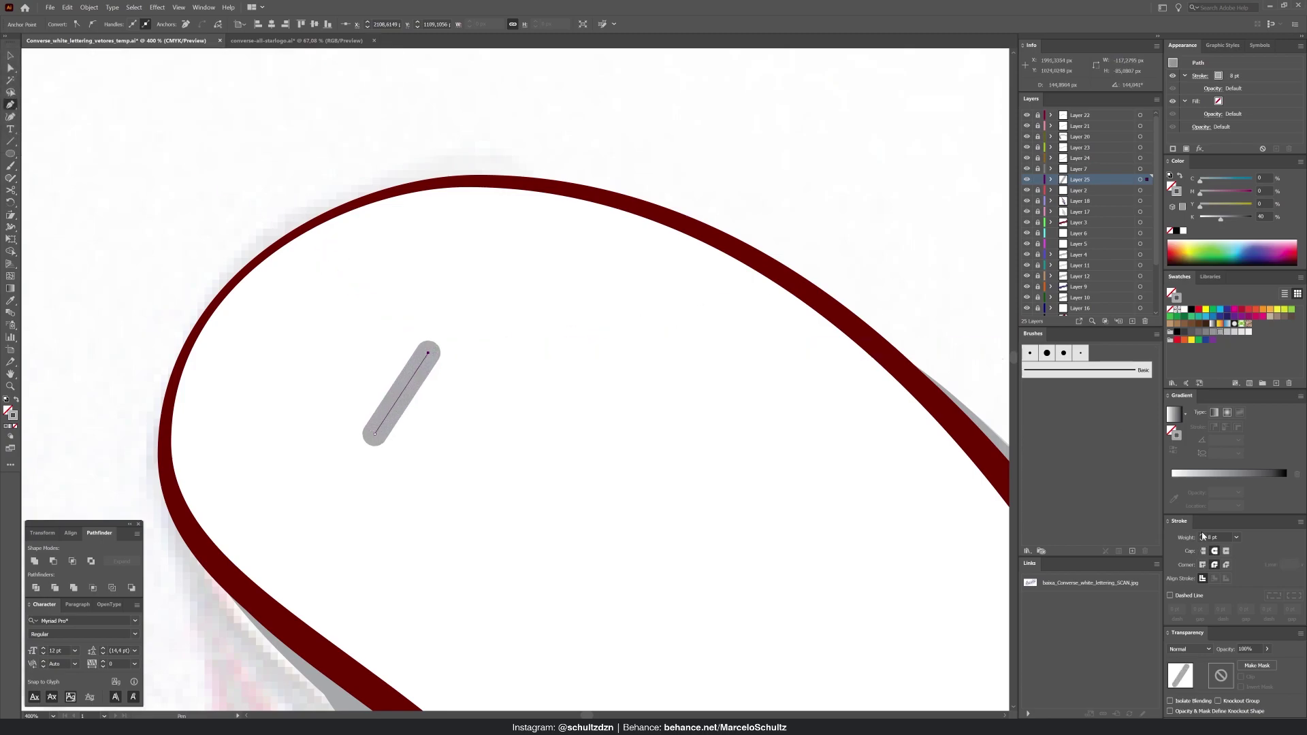
Shorten the line from its upper end and reduce its stroke weight to 4 pt
left_click_drag(428, 352, 403, 390)
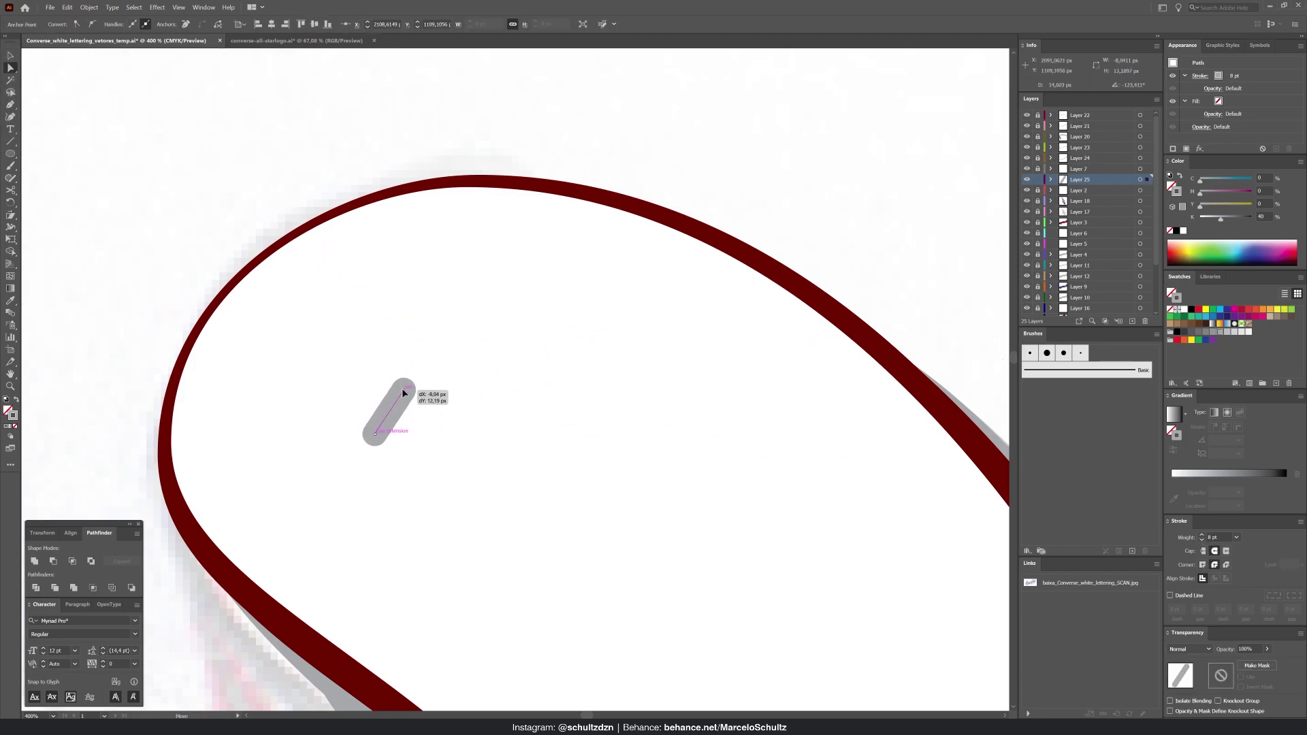
key("z")
left_click_drag(363, 443, 660, 464)
left_click(1201, 540)
left_click(1202, 540)
left_click(1201, 540)
left_click(1201, 540)
left_click(1201, 540)
left_click(1201, 535)
Apply a distortion effect to the short grey line that bends it into an S shape
left_click(89, 7)
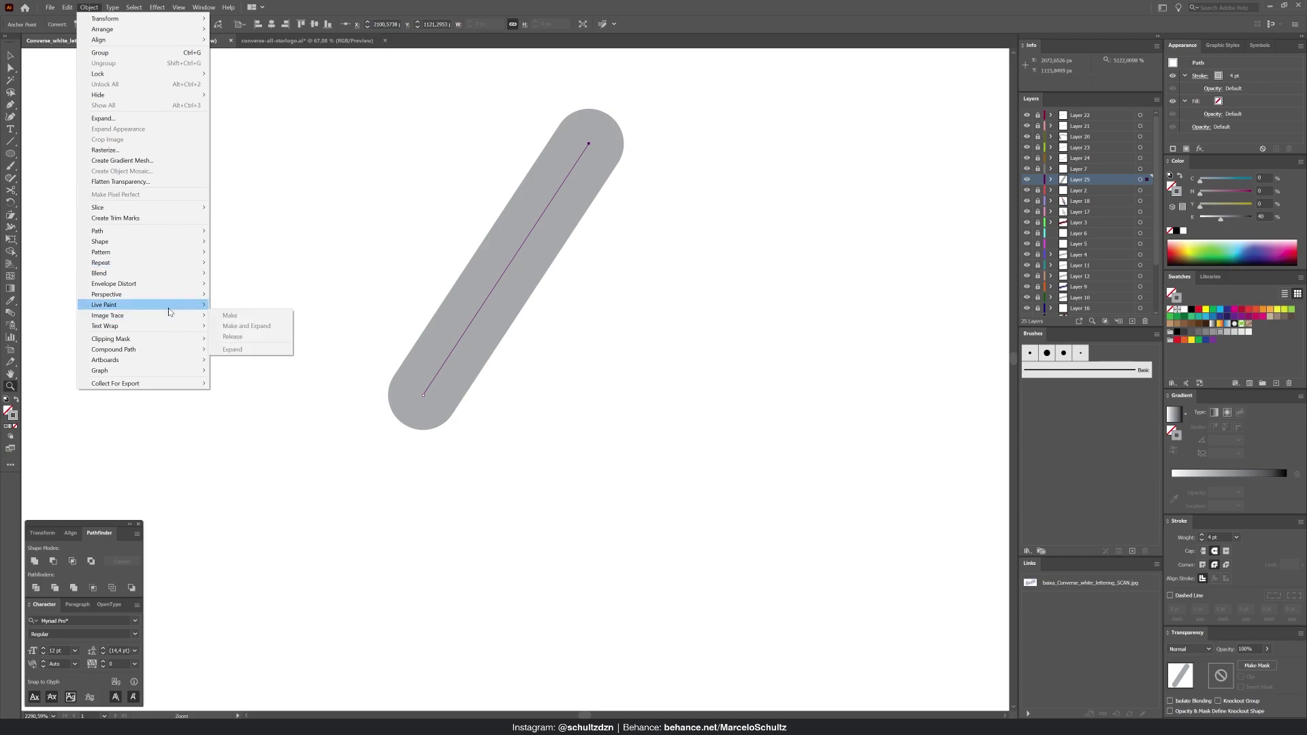
mouse_move(158, 7)
mouse_move(191, 160)
left_click(307, 210)
left_click(714, 484)
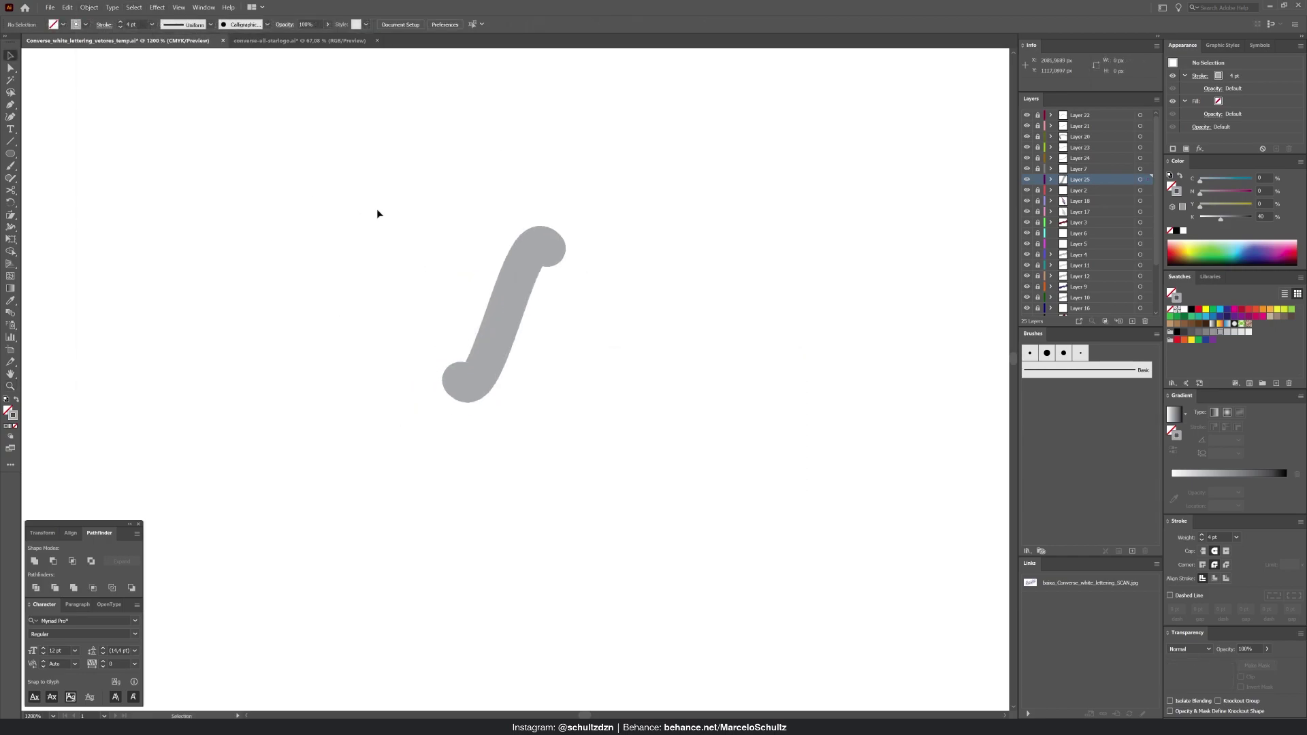
Rotate a copy of the S shape to a flatter slant and duplicate it sideways into an overlapping row
left_click_drag(511, 301, 679, 315)
left_click_drag(714, 246, 724, 259)
left_click(67, 7)
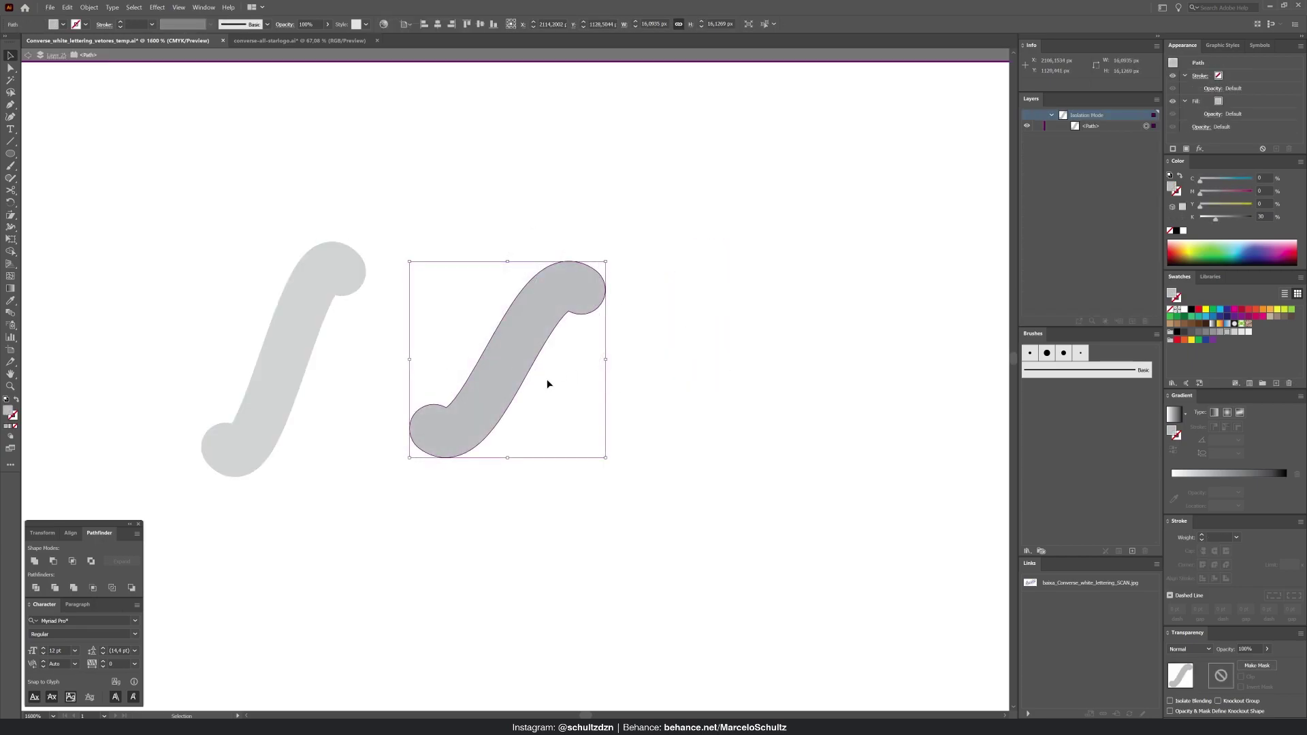
left_click_drag(526, 359, 569, 359)
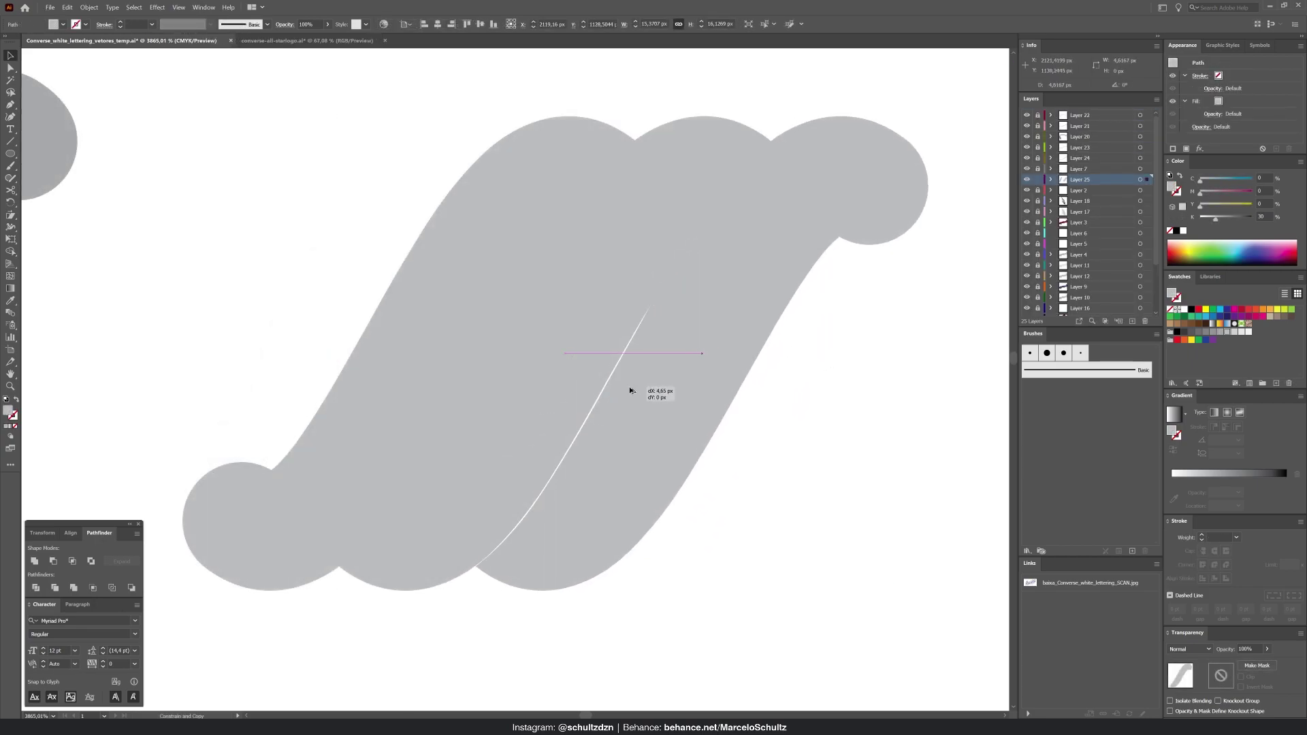
left_click_drag(648, 373, 634, 383)
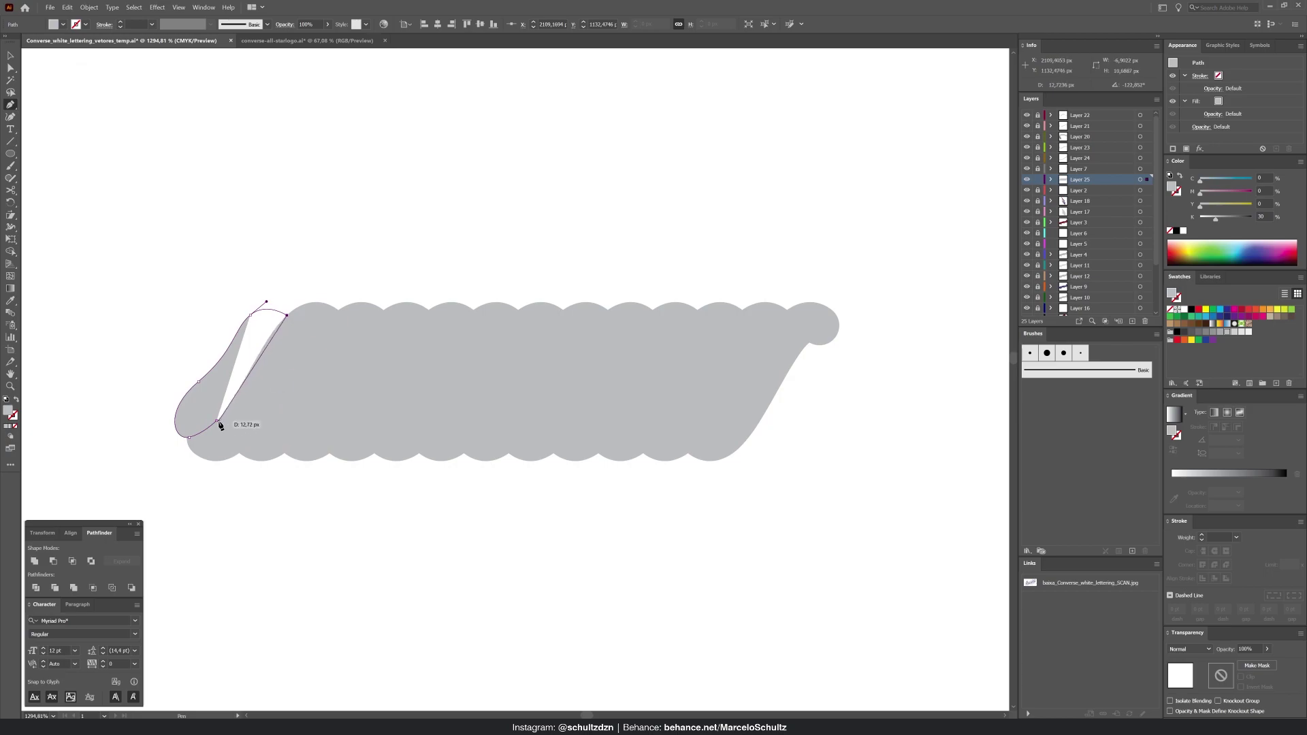
Draw filler shapes with the Pen tool to round off the left end of the stitch row
left_click_drag(218, 421, 235, 407)
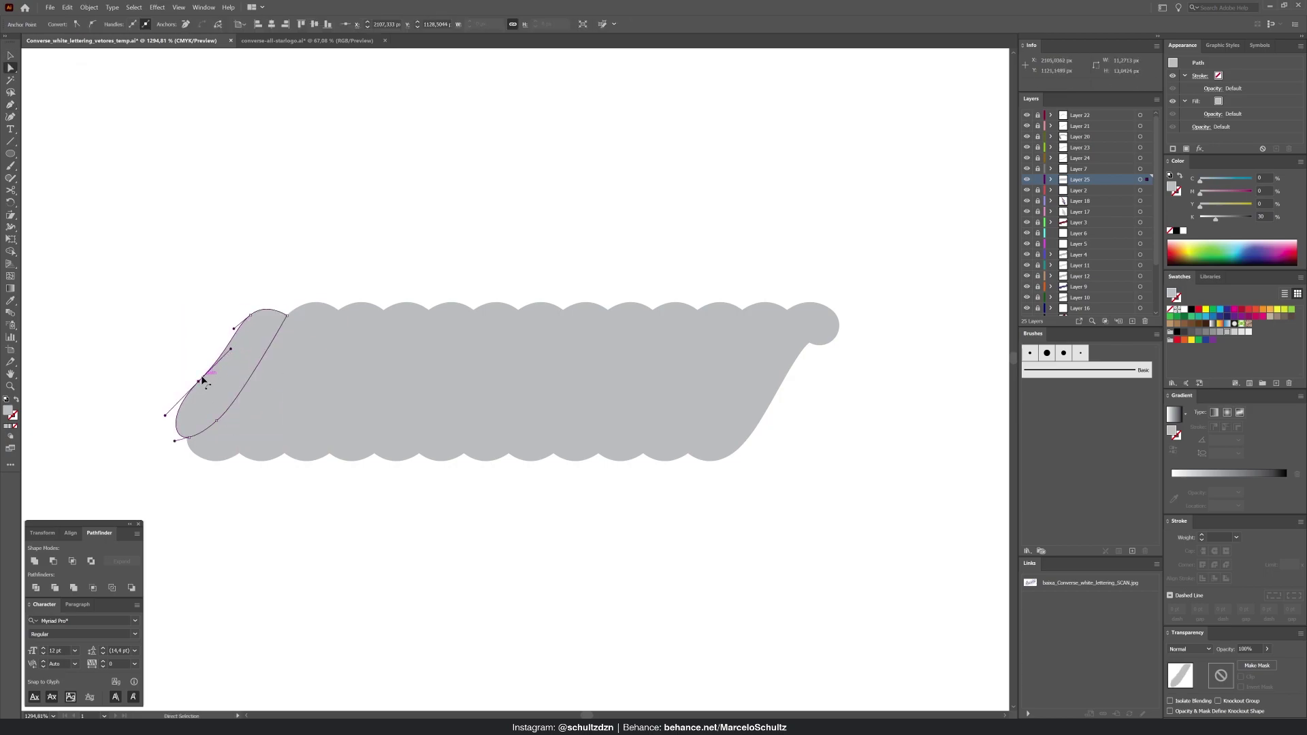
key("p")
key("ctrl+shift+a")
left_click_drag(174, 411, 186, 428)
left_click(217, 391)
left_click(247, 317)
Draw curved filler shapes with the Pen tool to round off the right end of the stitch row
left_click(737, 449)
left_click_drag(786, 433, 813, 413)
left_click_drag(842, 348, 845, 331)
left_click_drag(809, 343, 859, 361)
left_click(737, 450)
left_click(776, 441)
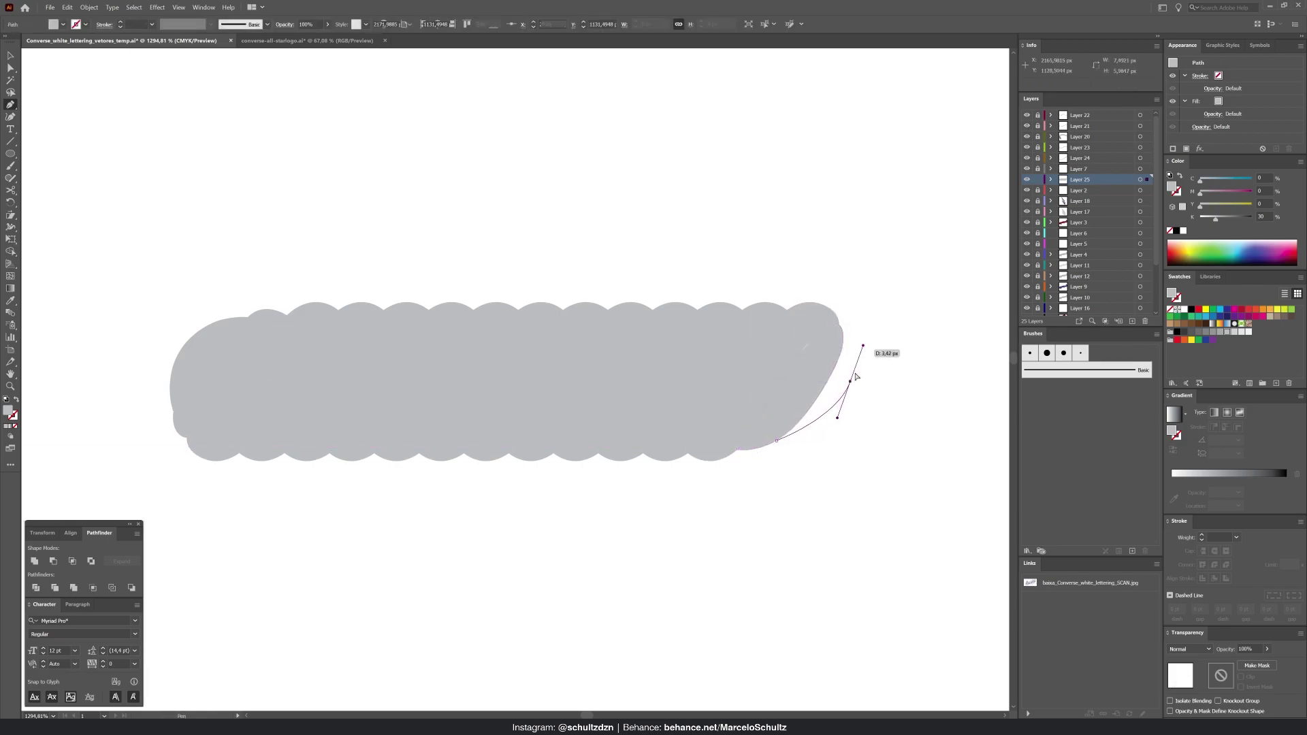
left_click(842, 336)
left_click(777, 441)
Try to inset all the stitch pieces with Offset Path, using Miter joins
key("v")
key("ctrl+a")
left_click(89, 7)
mouse_move(104, 231)
left_click(247, 265)
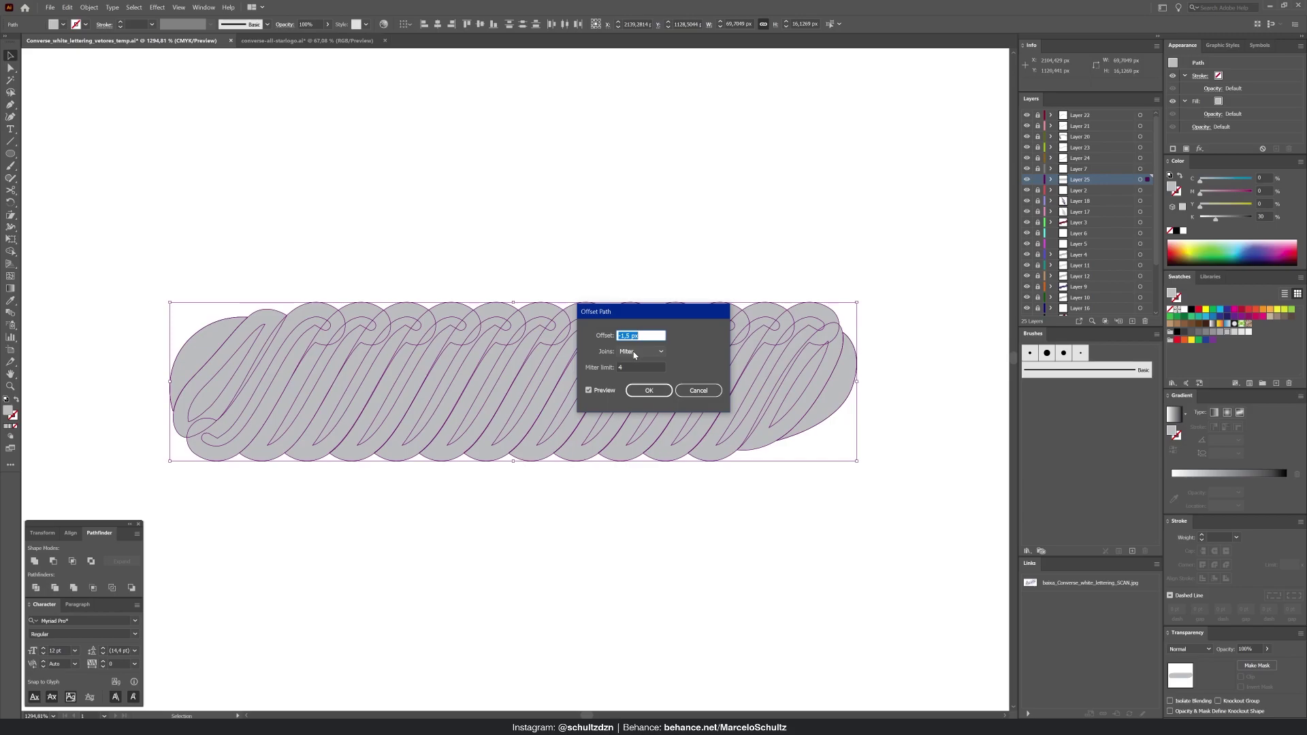
left_click(649, 390)
left_click(232, 340)
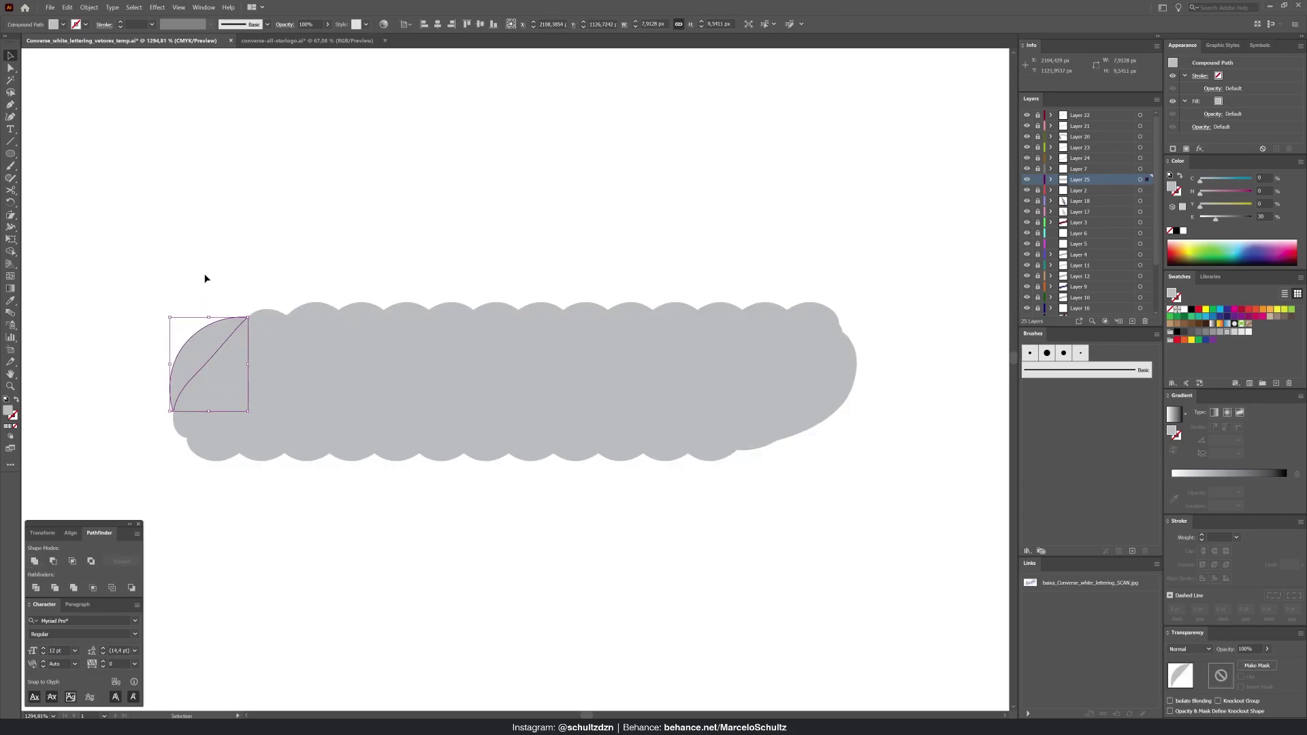
Inset all the stitch pieces with Offset Path and create a Pattern Brush from the finished stitch
key("ctrl+a")
left_click(89, 7)
mouse_move(116, 227)
left_click(245, 264)
left_click(649, 390)
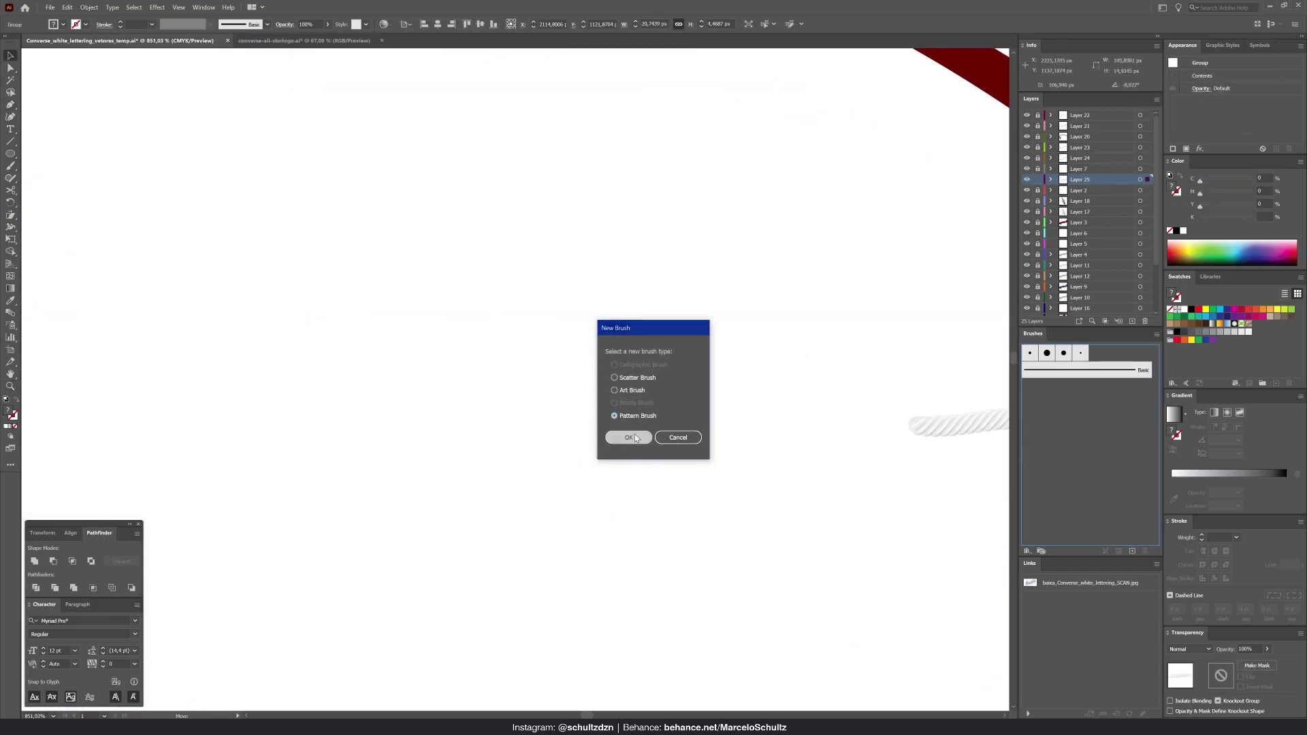
left_click(628, 437)
Offset the white lettering outlines by -22 px with Miter joins to make inner guide paths
type("-22")
key("Tab")
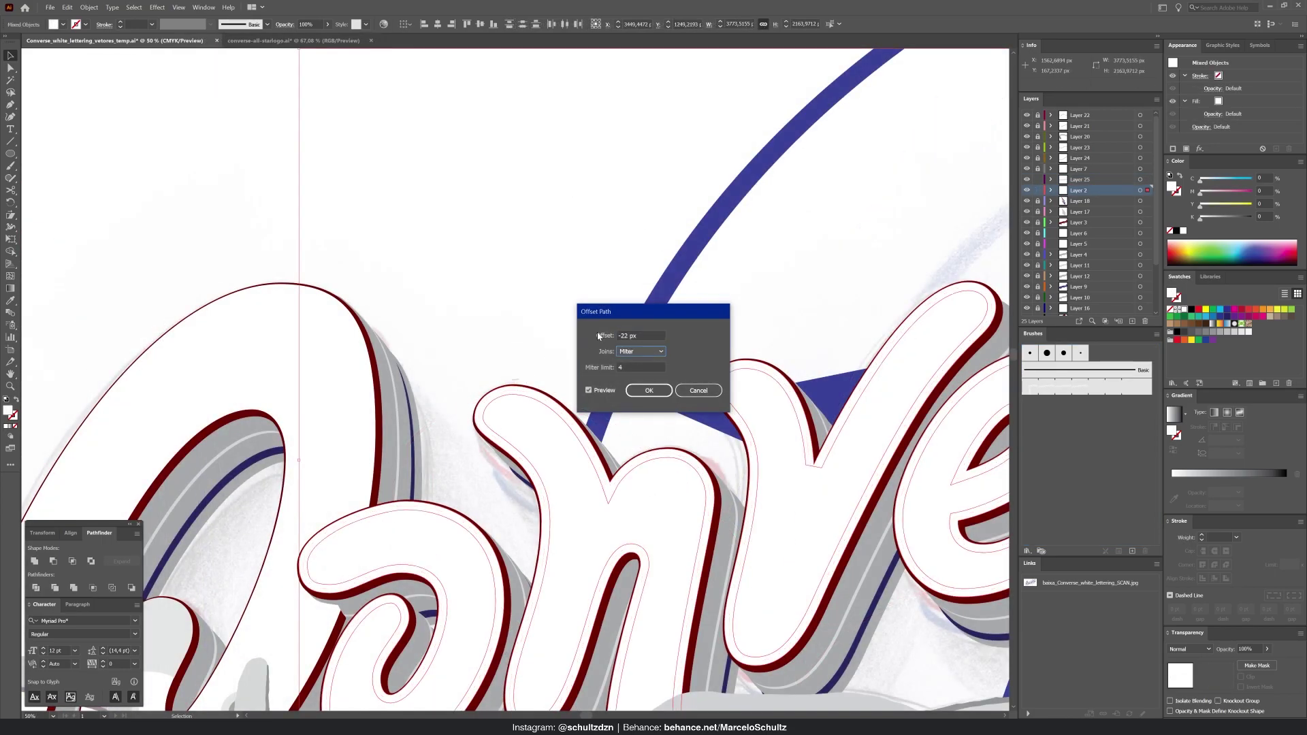
key("Return")
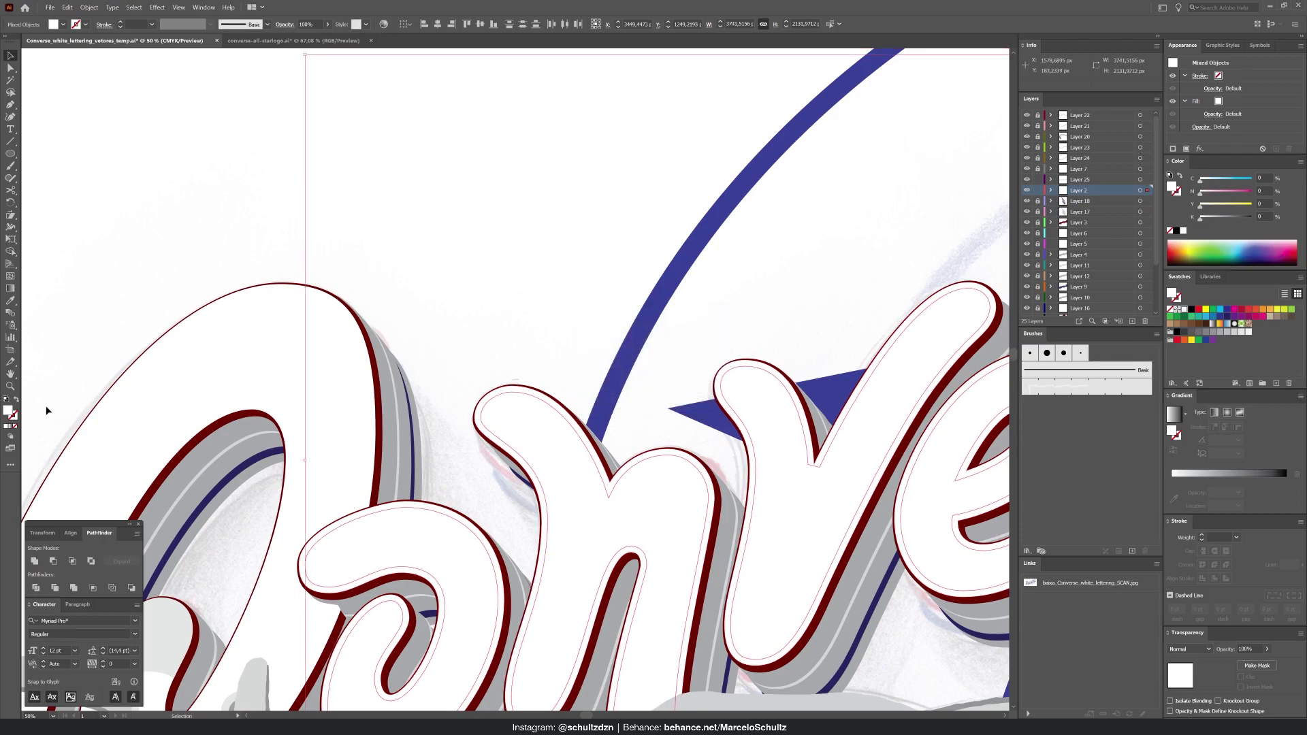
Swap the inner guide paths' fill to a stroke and apply the stitch pattern brush to them
key("shift+x")
key("ctrl+shift+a")
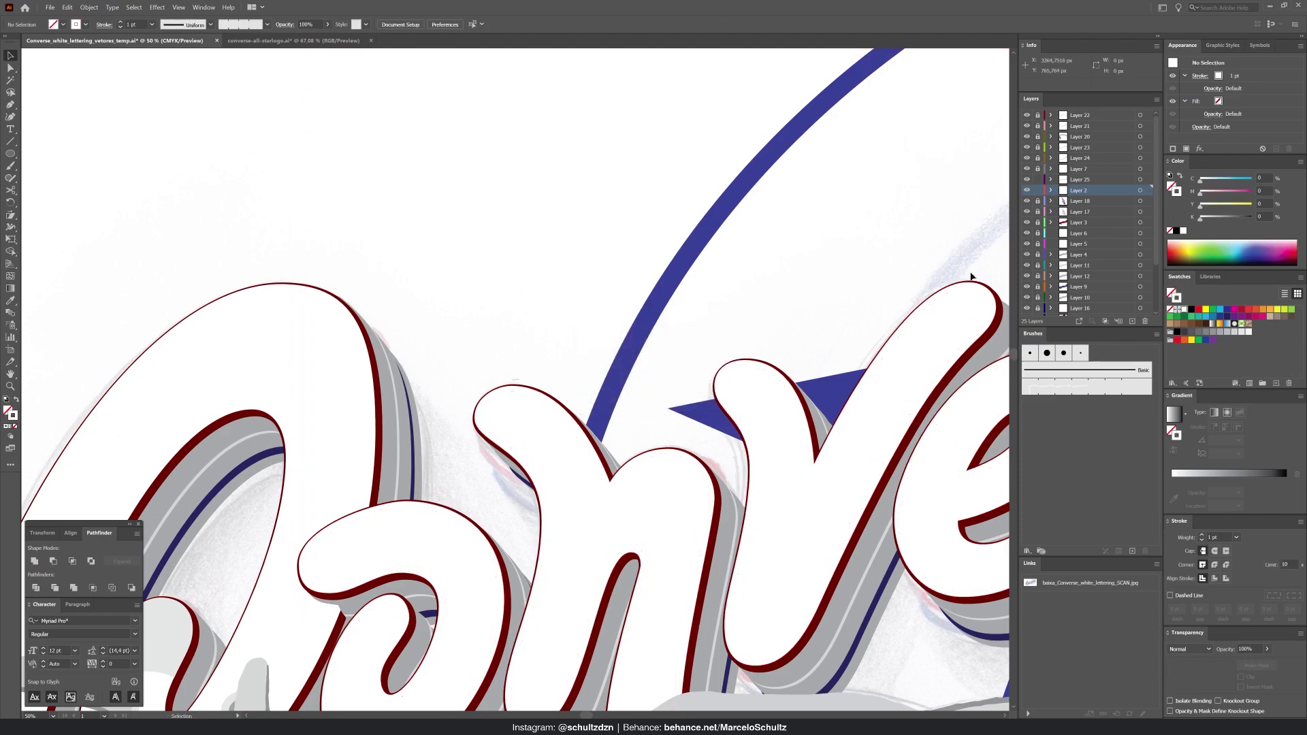
left_click(1140, 179)
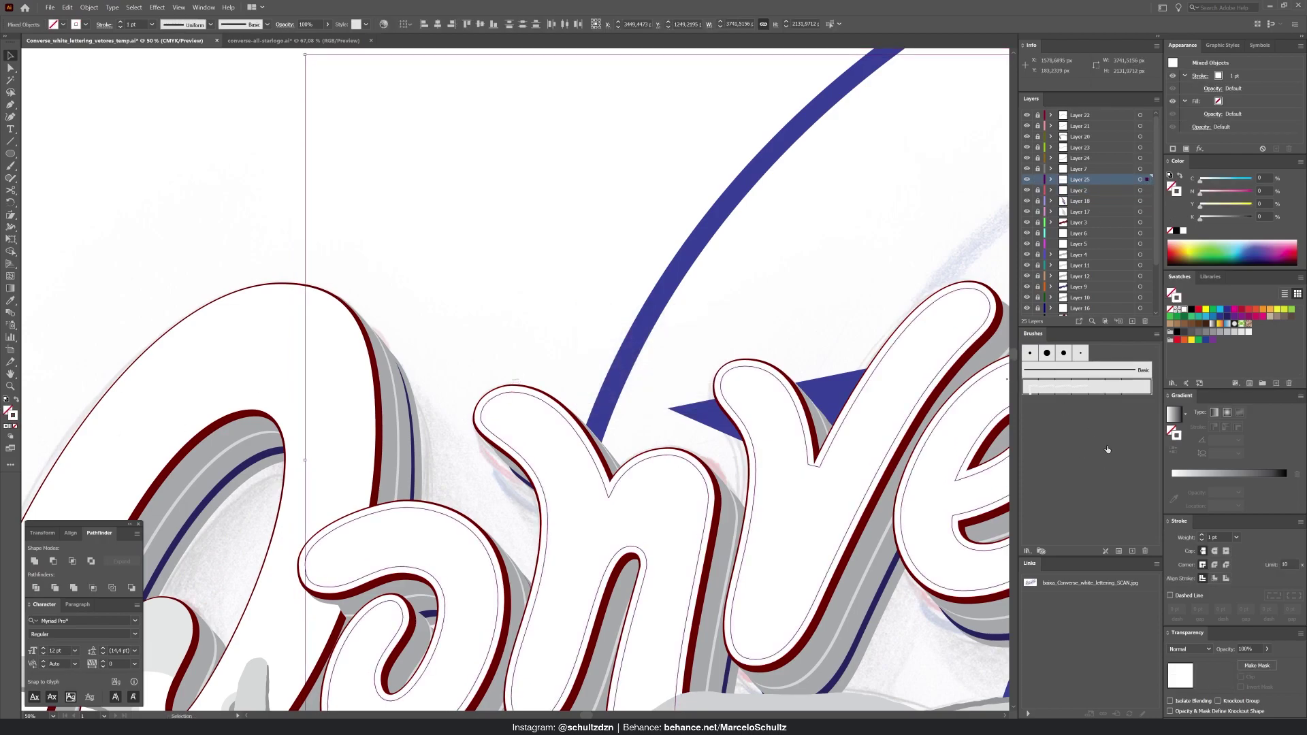
left_click(516, 337)
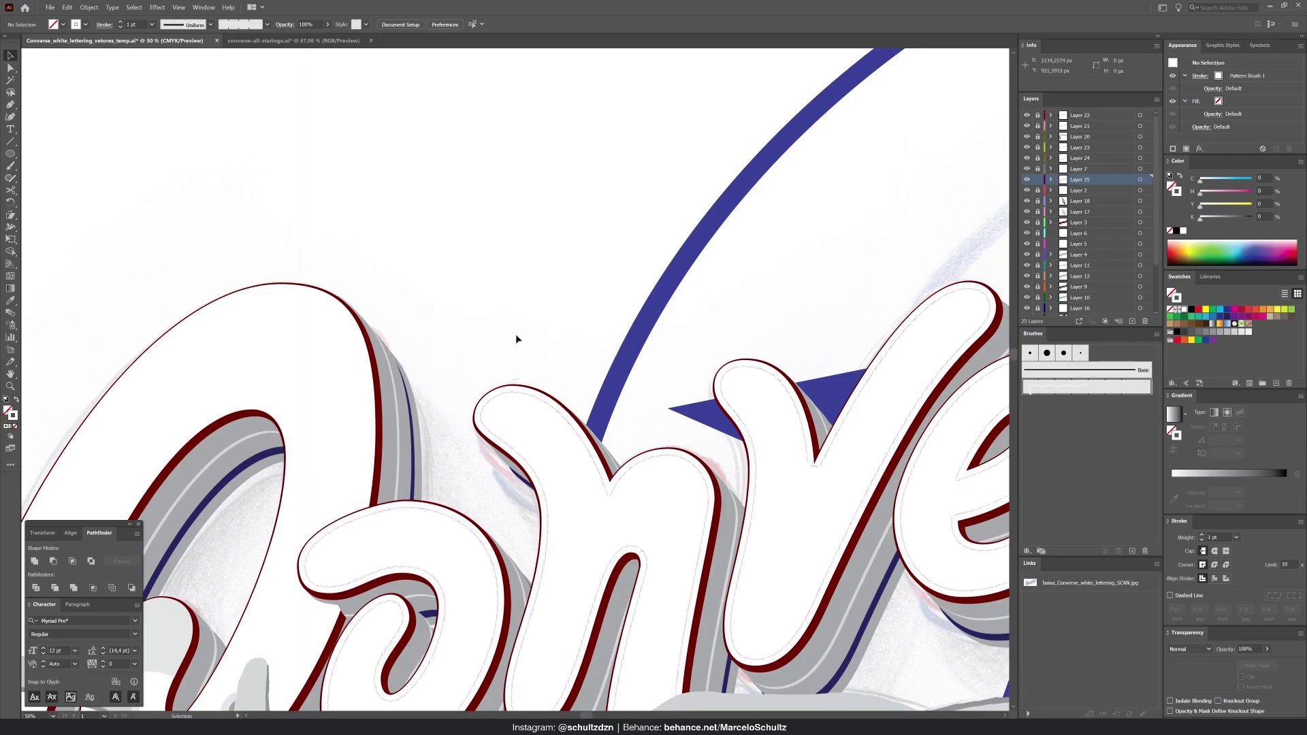
Reshape the stitch path below the v's inner notch so its flat segment becomes a single pointed corner
left_click_drag(659, 493, 478, 281)
left_click_drag(598, 326, 704, 346)
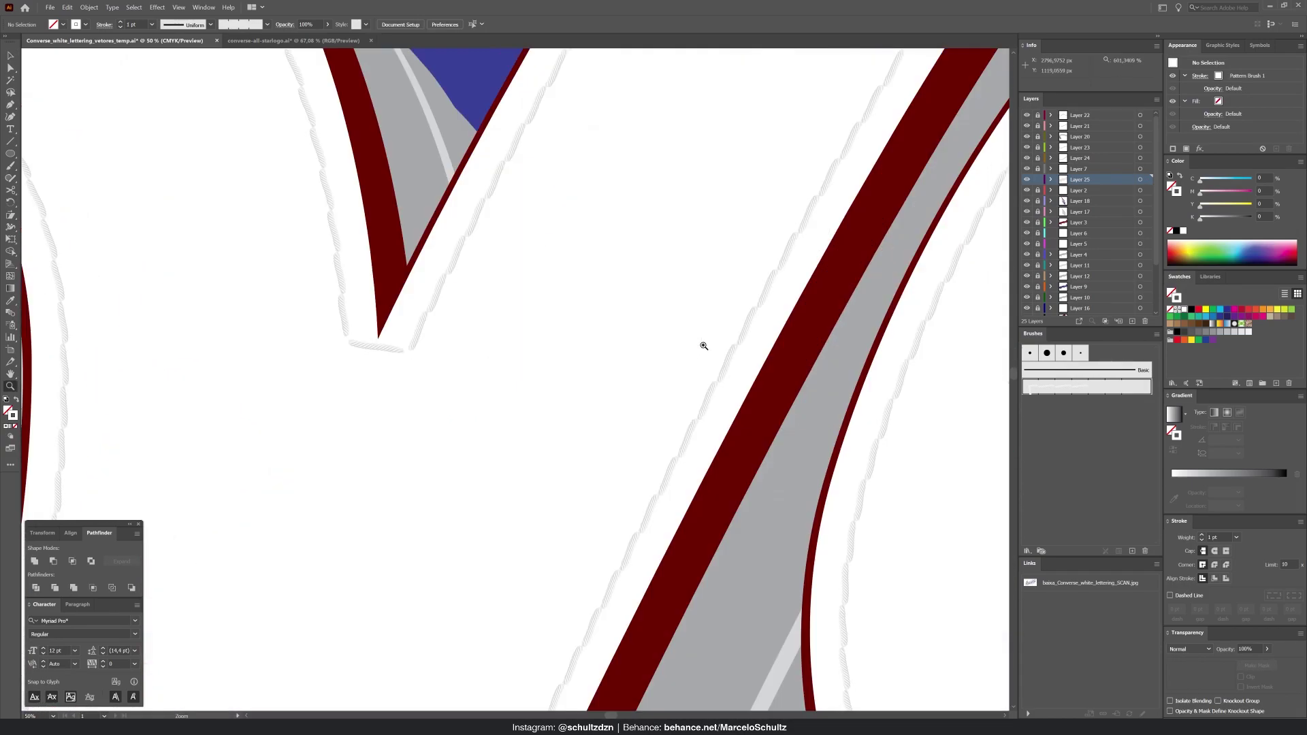
left_click(406, 353)
left_click_drag(375, 356, 362, 462)
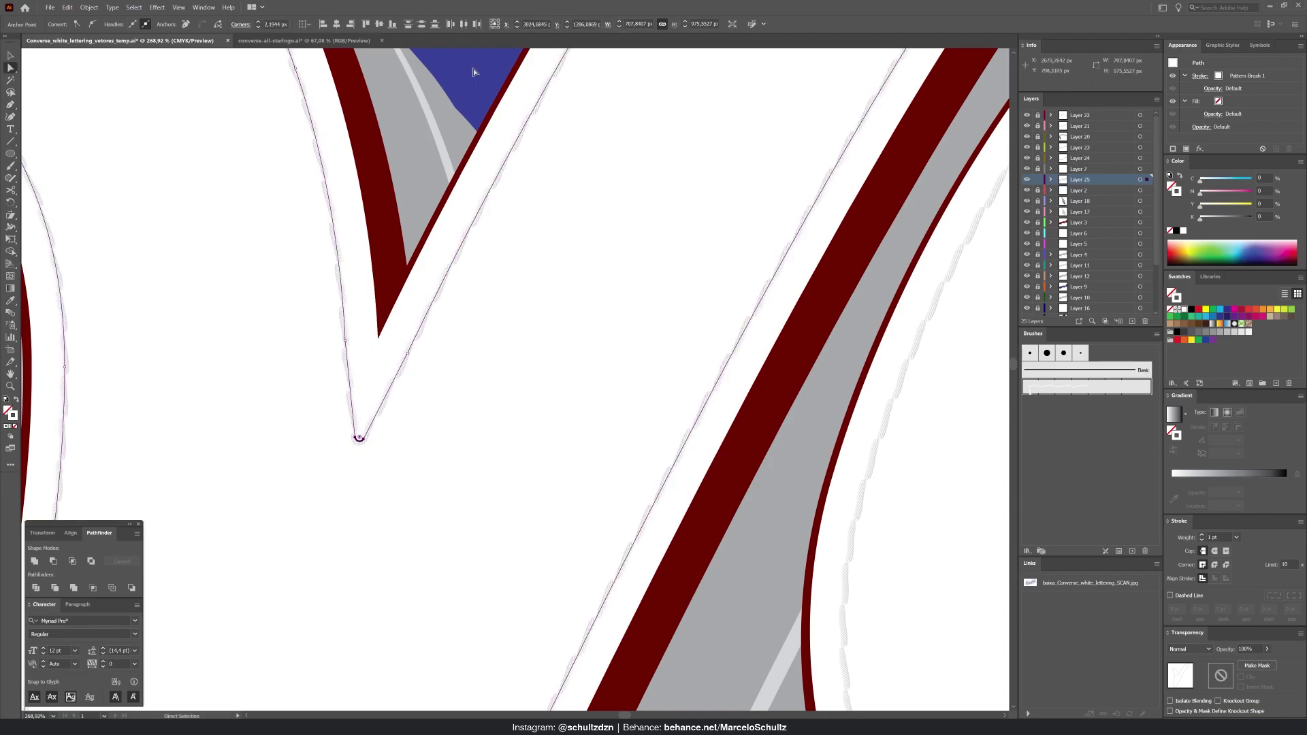
key("ctrl+shift+a")
key("ctrl+minus")
key("ctrl+minus")
key("ctrl+minus")
key("ctrl+minus")
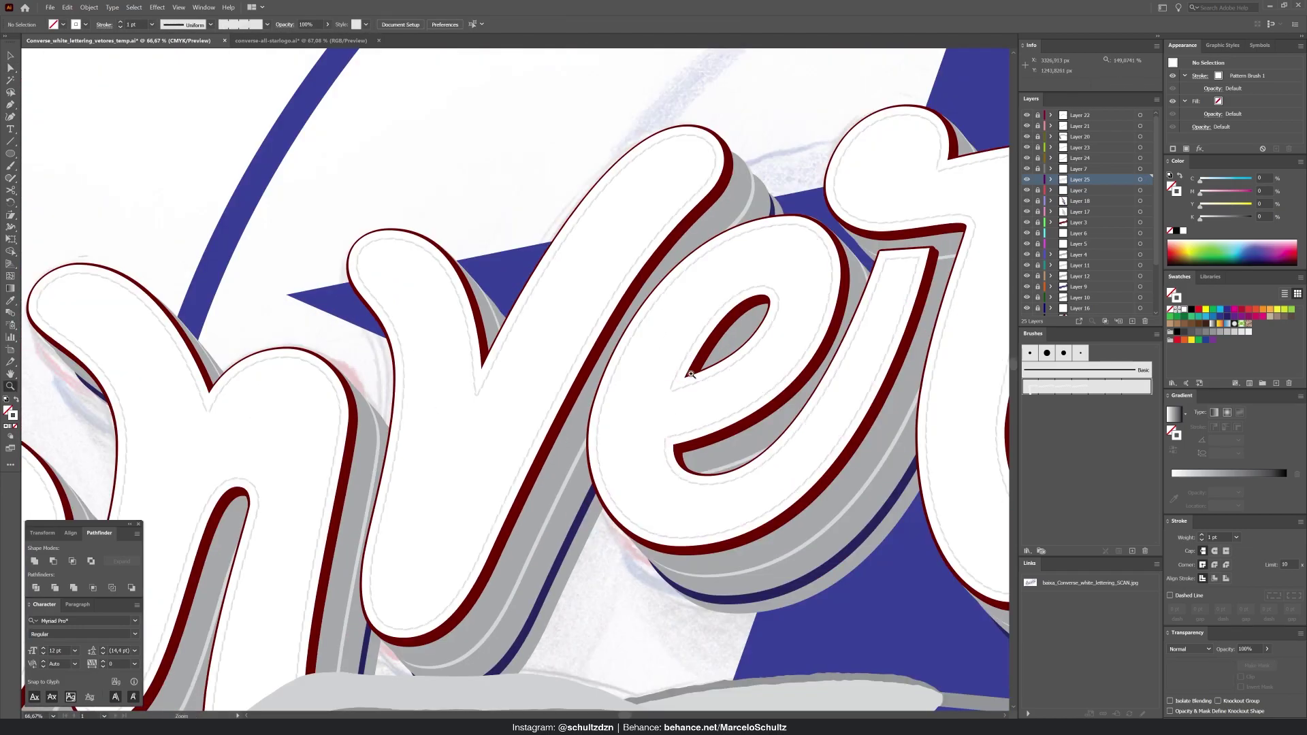
Try to offset all the stitch paths inward by 8 px
left_click(707, 440)
left_click(554, 358)
key("a")
left_click(350, 405)
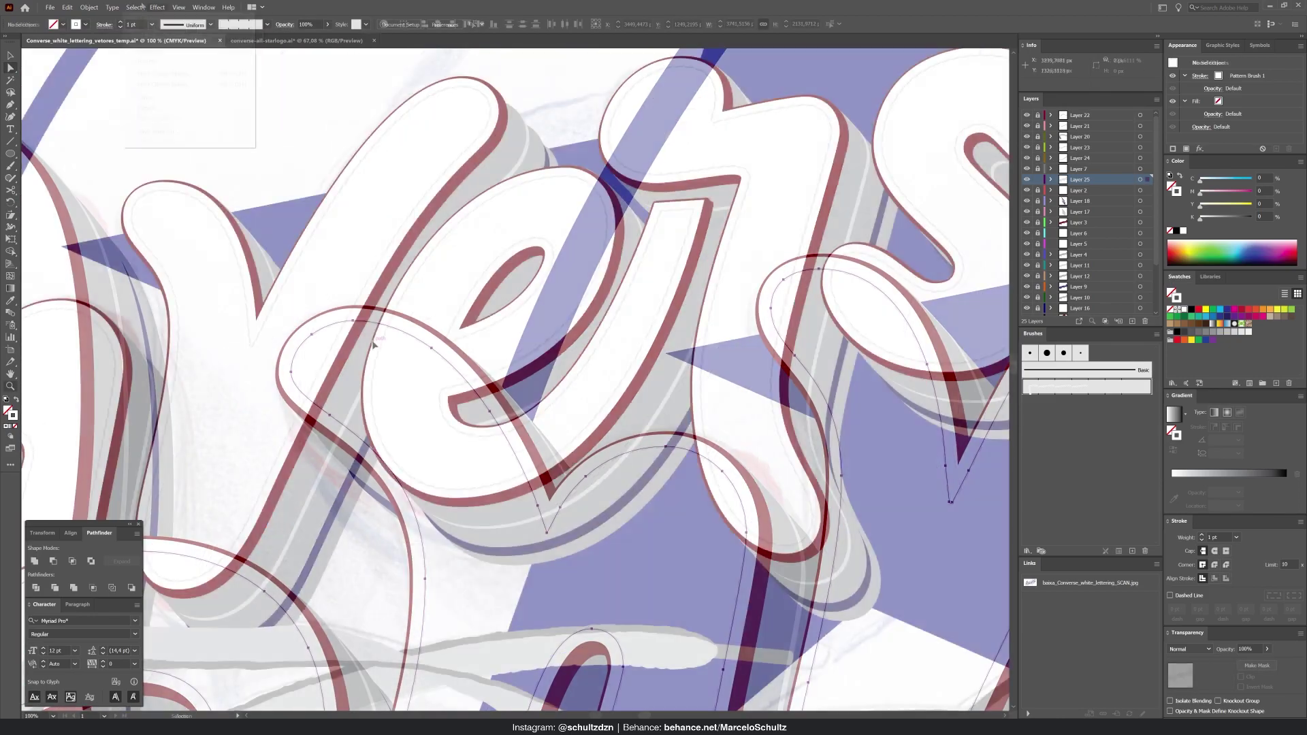
left_click(130, 7)
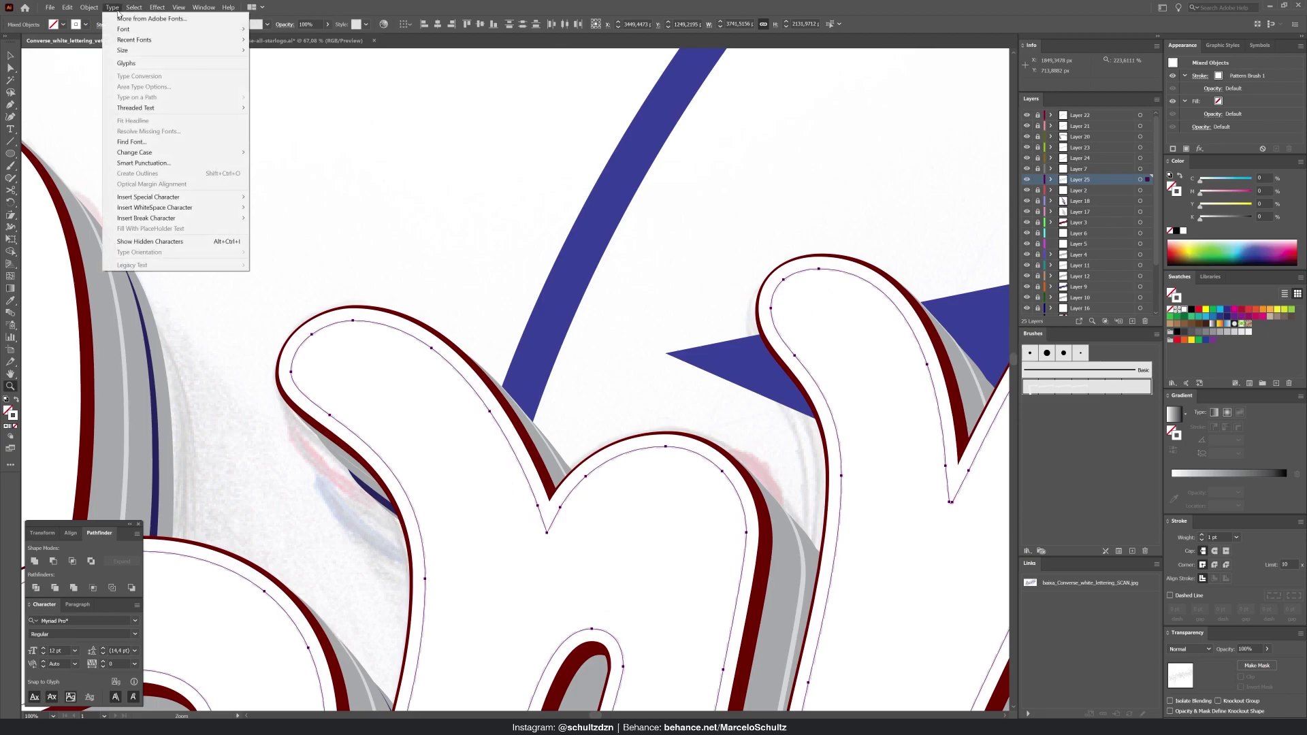
mouse_move(89, 8)
mouse_move(136, 229)
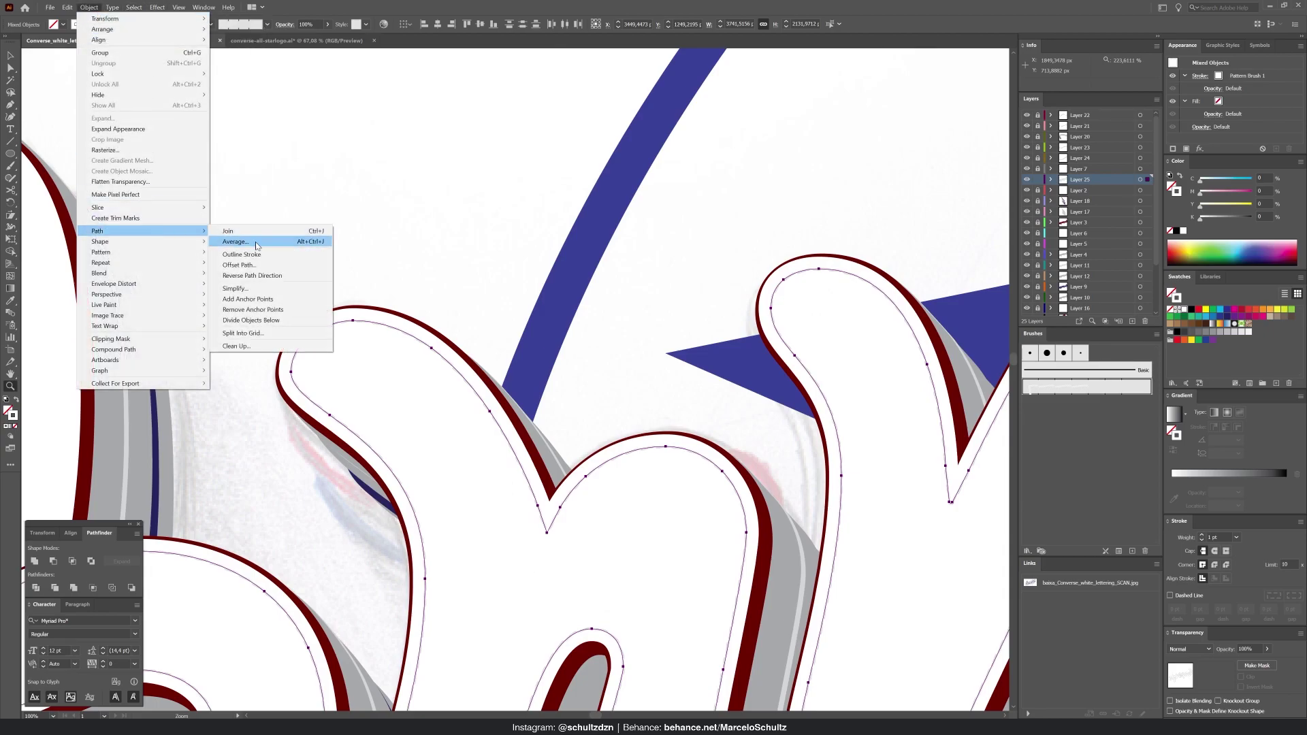
left_click(295, 265)
type("8")
key("Tab")
left_click(647, 390)
Move a corner anchor of the stitch path slightly downward to refine its shape
key("ctrl+=")
key("a")
left_click(394, 620)
left_click_drag(393, 613, 392, 643)
left_click(455, 452)
Offset all the stitch paths by -8 px with Miter joins to add a second, inner stitch row
key("v")
key("ctrl+a")
key("ctrl+-")
key("ctrl+-")
key("ctrl+-")
left_click_drag(665, 391, 308, 585)
key("ctrl+=")
key("ctrl+=")
left_click_drag(570, 368, 343, 498)
left_click(89, 7)
left_click(248, 265)
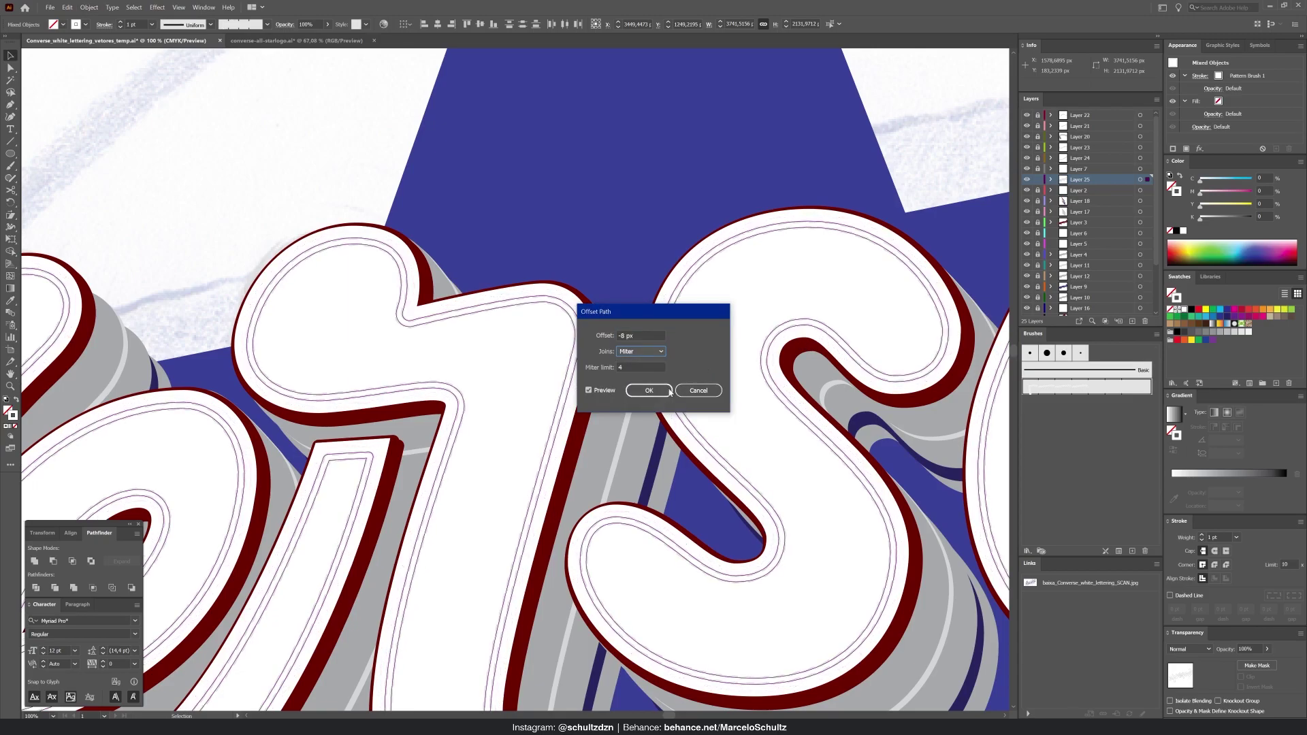
left_click(648, 389)
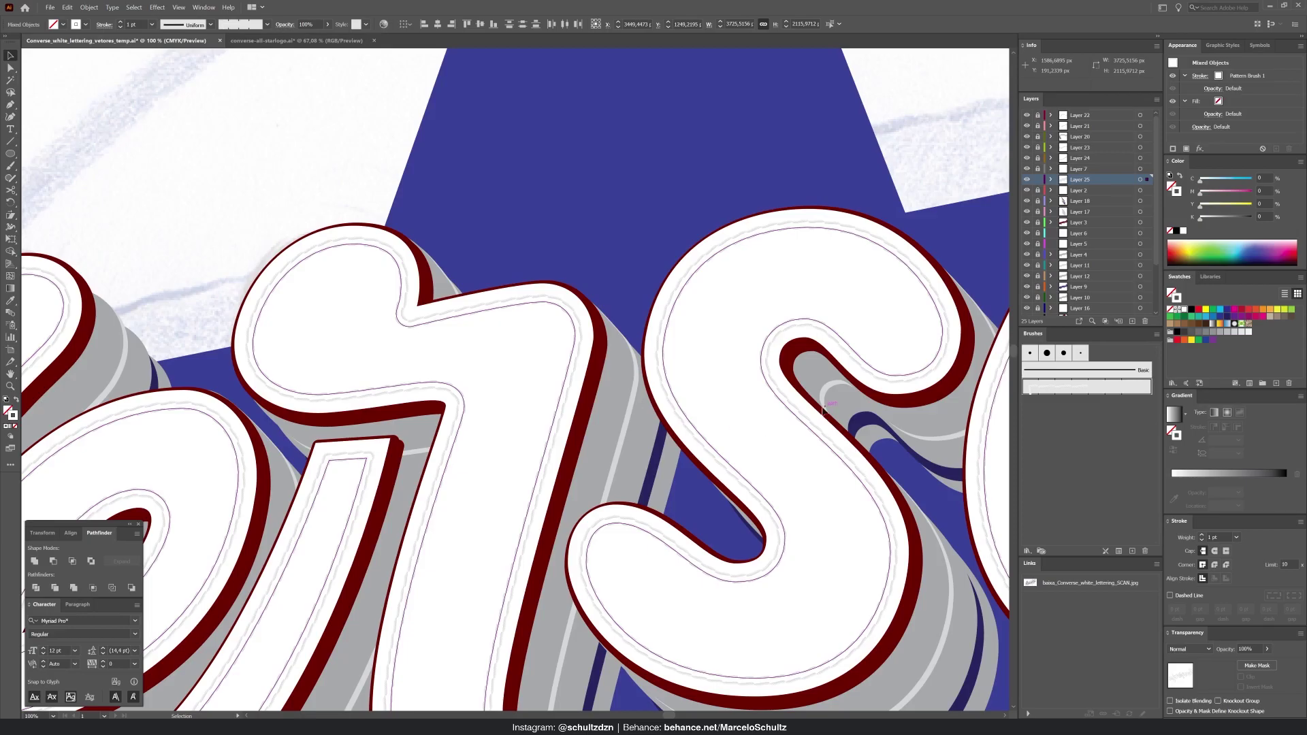
left_click_drag(328, 463, 373, 444)
key("a")
left_click(373, 442)
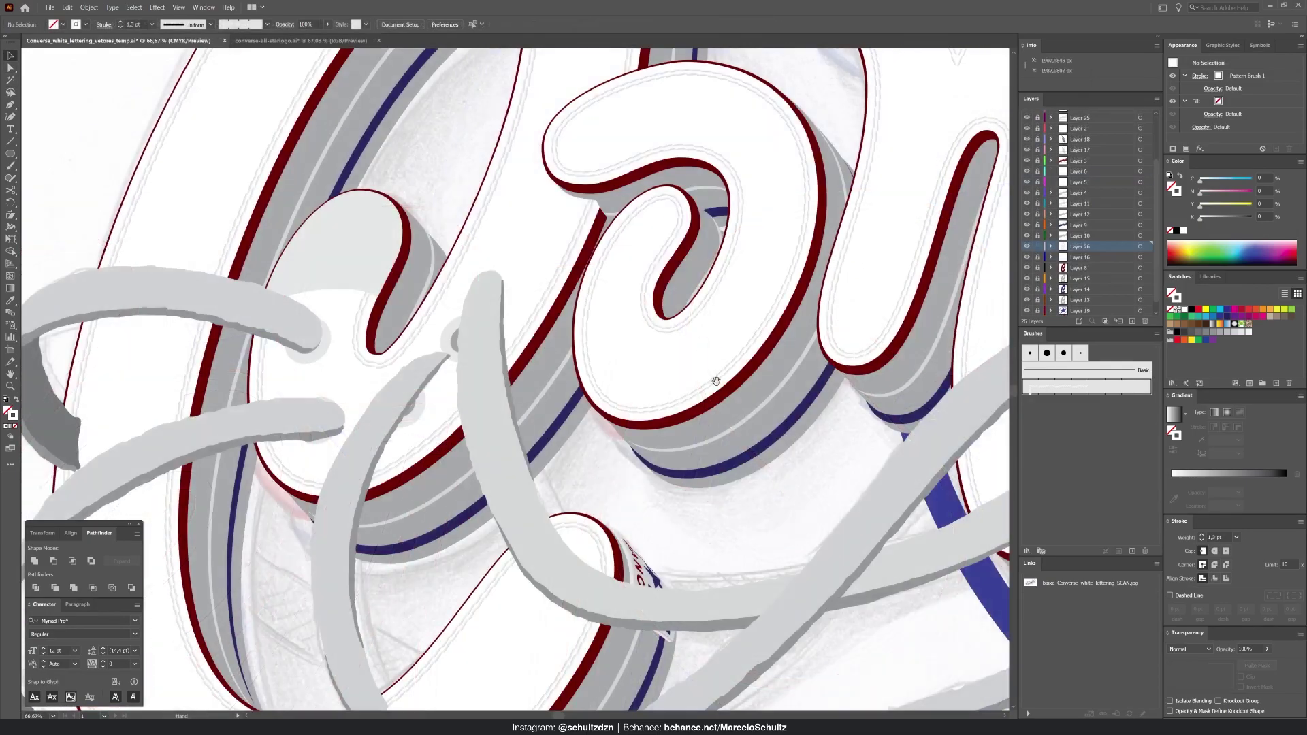
left_click_drag(715, 379, 564, 362)
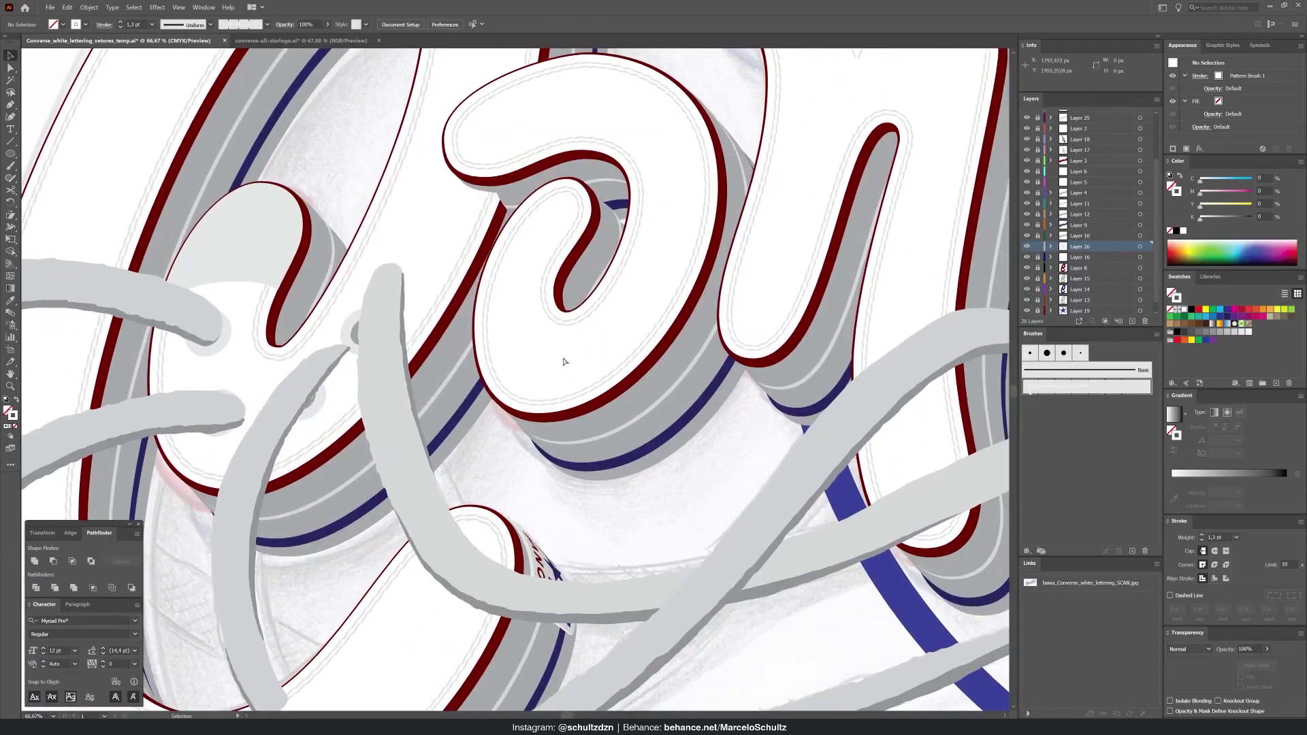
key("ctrl+minus")
key("ctrl+minus")
key("ctrl+minus")
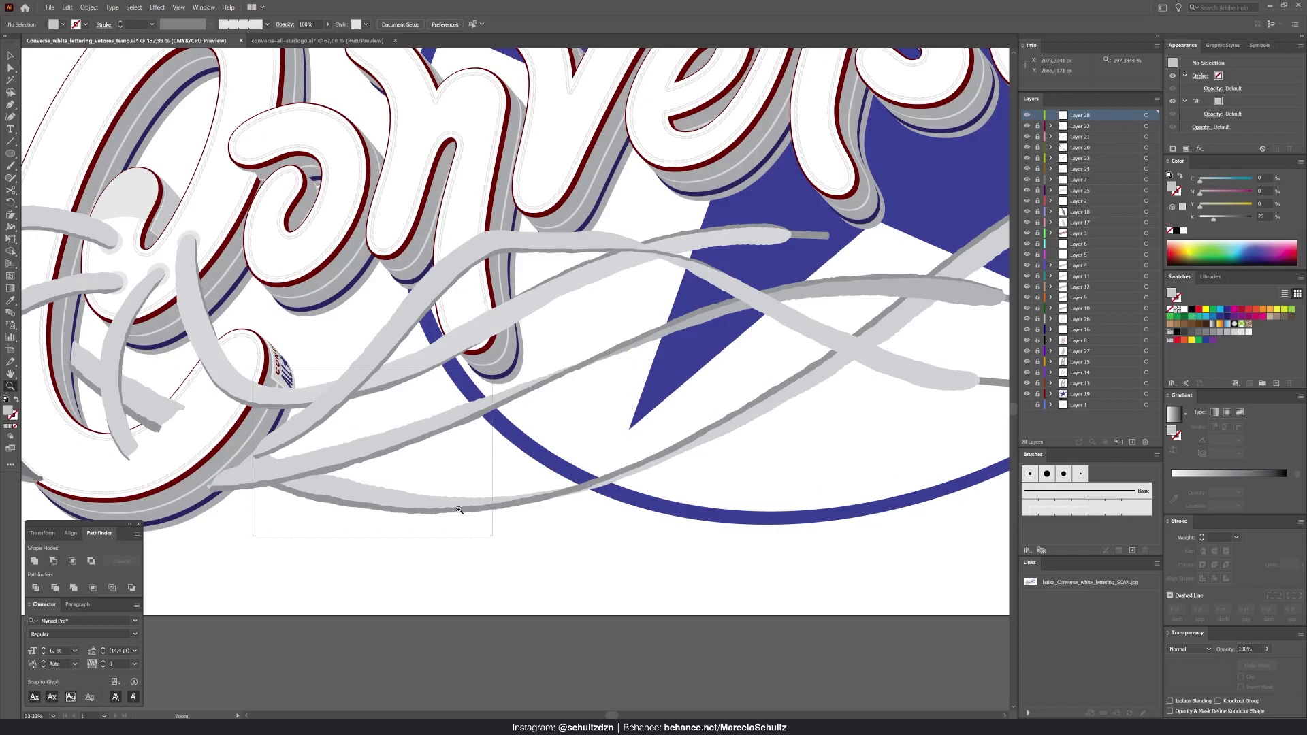
Draw a grey rectangle about 38 by 14 px in the empty area below the shoelaces for the lace texture
left_click_drag(458, 509, 492, 535)
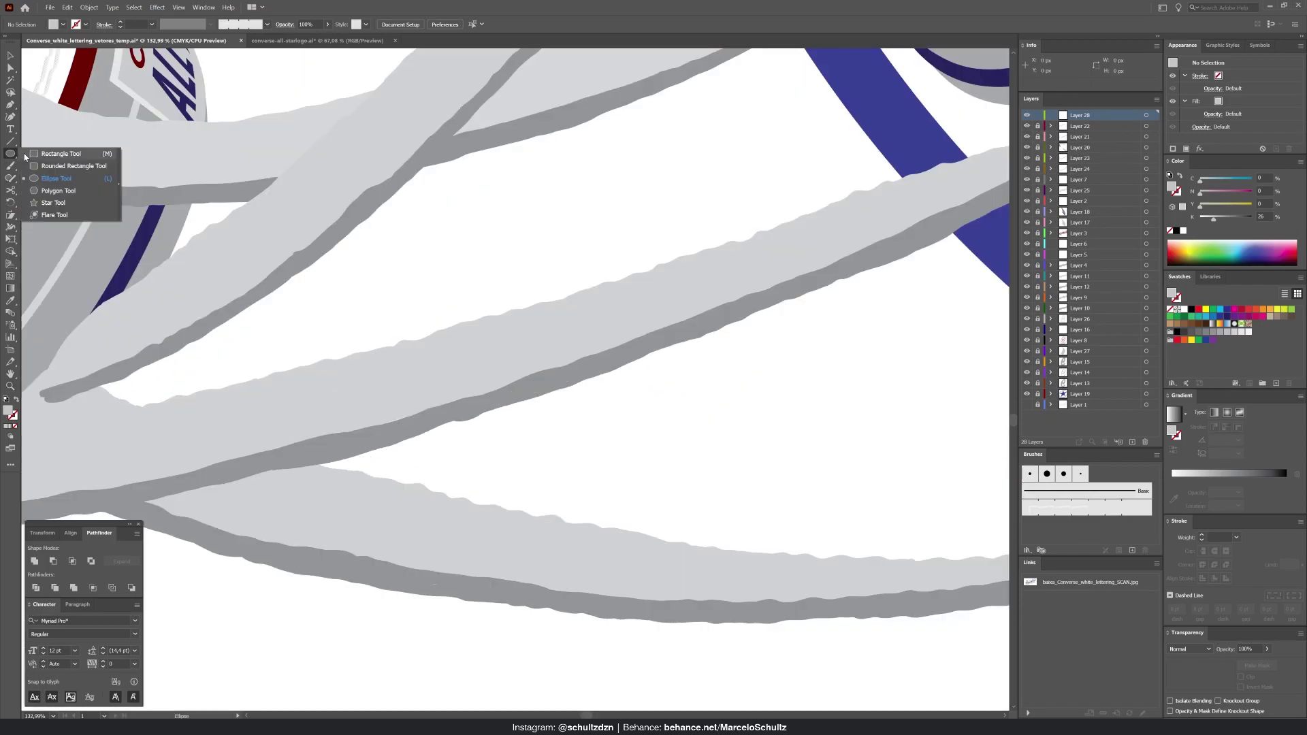
left_click_drag(377, 391, 418, 404)
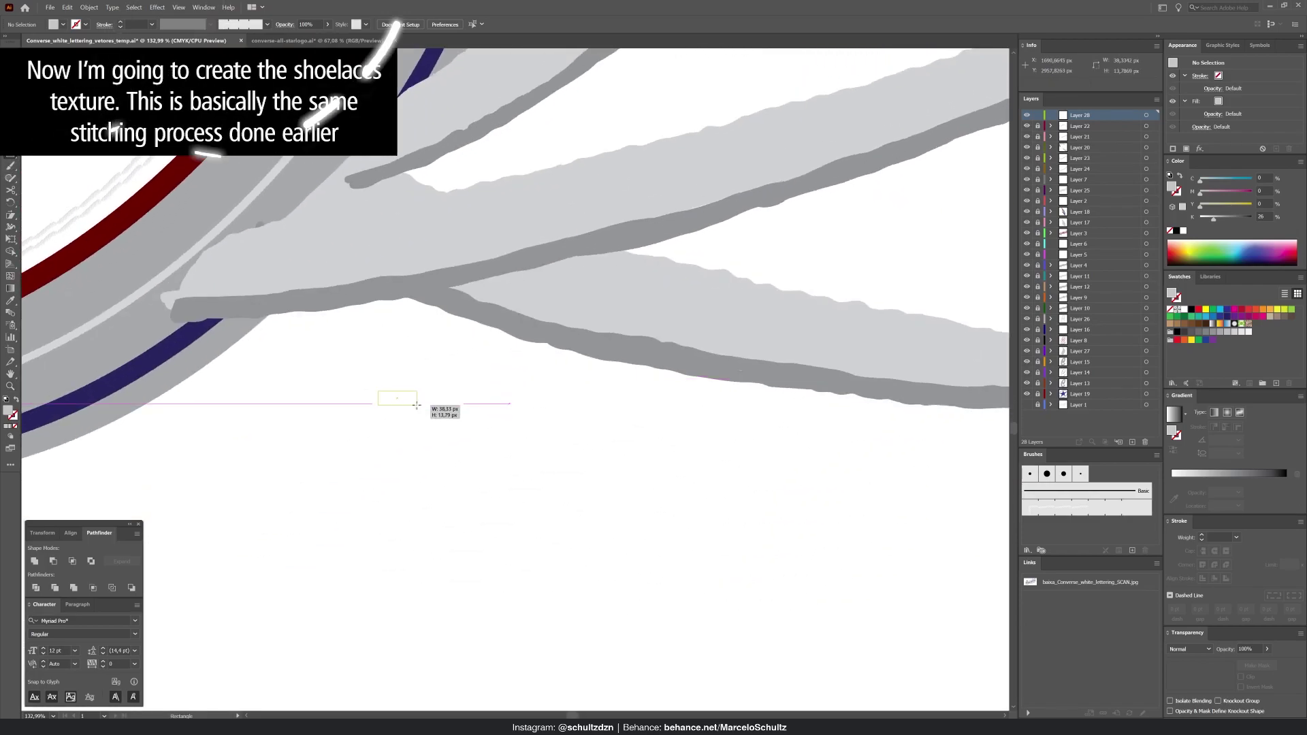
key("a")
left_click_drag(251, 328, 608, 505)
Copy the slanted rounded bar, set the copy perpendicular beneath it, and duplicate the pair downward to extend the zigzag
left_click_drag(439, 412, 439, 497)
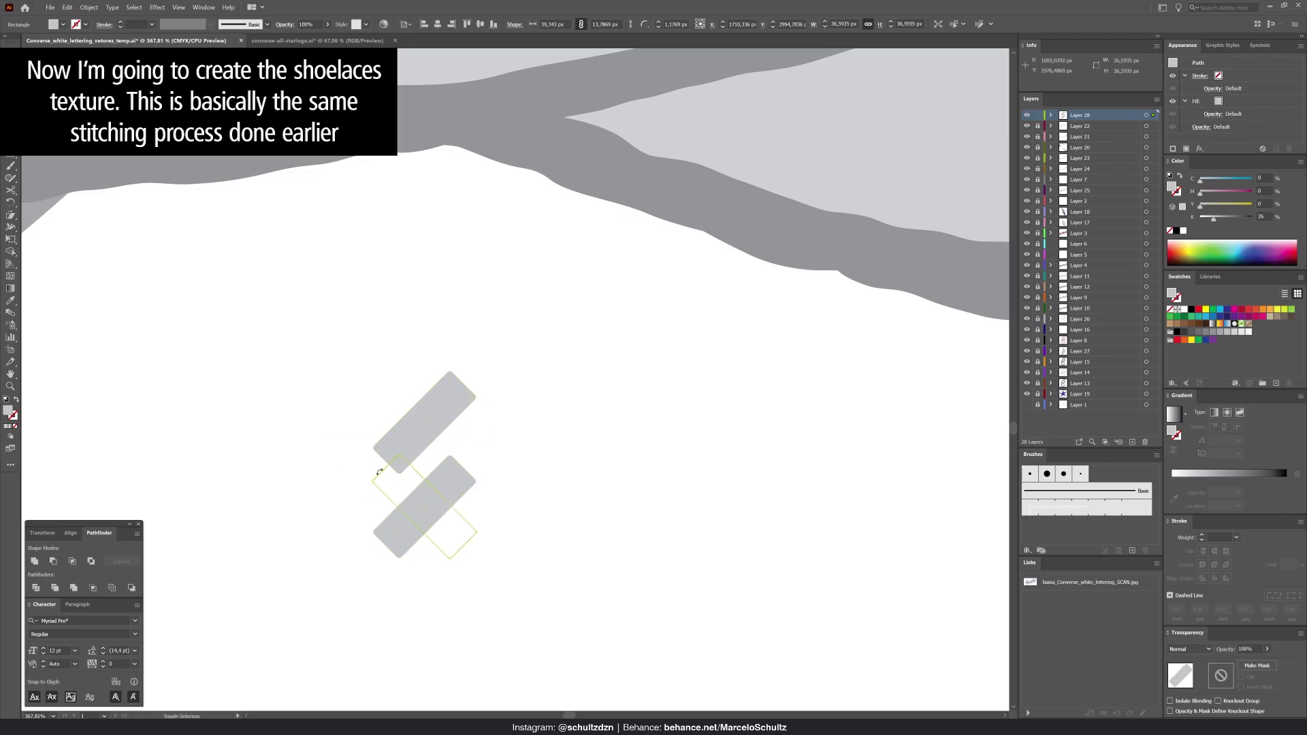
left_click_drag(357, 470, 359, 471)
left_click_drag(399, 479, 436, 484)
left_click(434, 426, "shift")
left_click_drag(436, 429, 438, 591)
Copy the zigzag column of bars sideways and repeat the copy until eight columns form a herringbone block
left_click(549, 428)
left_click_drag(562, 355, 583, 244)
key("ctrl+a")
left_click_drag(457, 370, 524, 363)
key("ctrl+d")
key("ctrl+d")
key("ctrl+d")
key("ctrl+d")
key("ctrl+d")
key("ctrl+d")
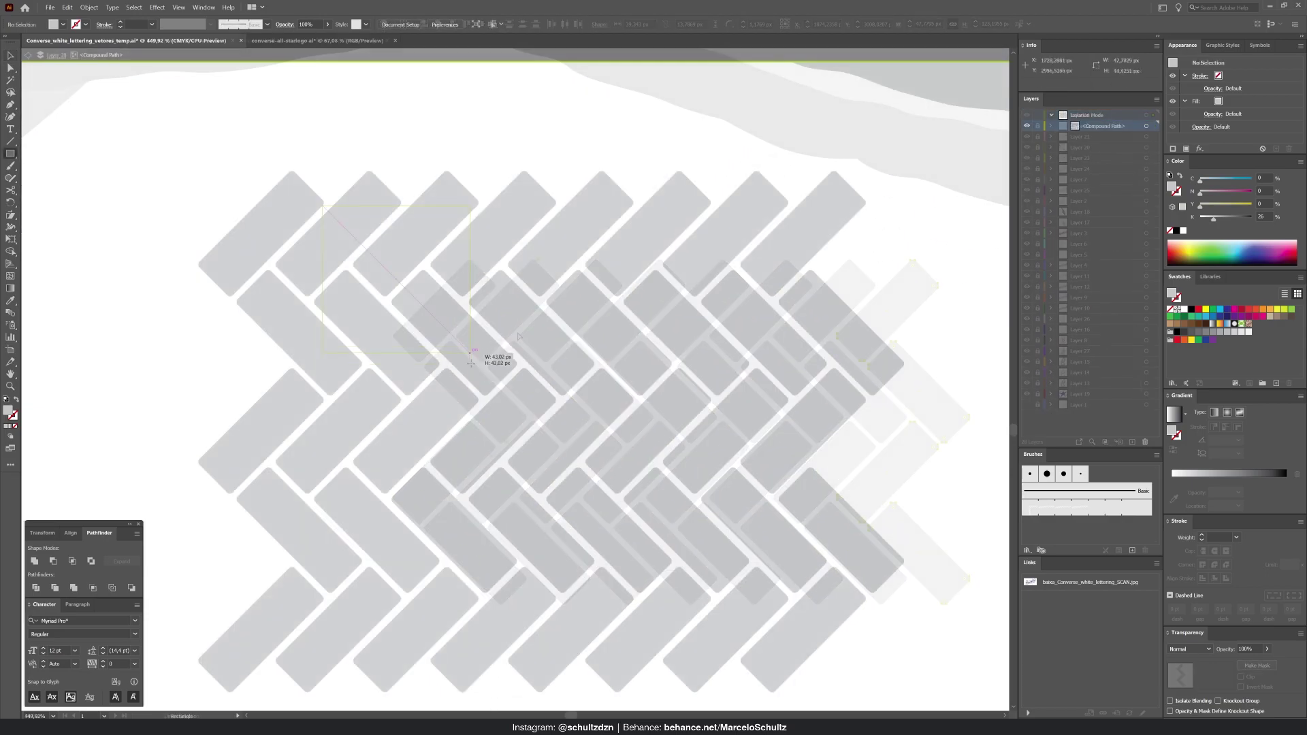
Draw a rectangle about 43 px square over the herringbone, bring it out of isolation mode and set its magenta to 47%
left_click_drag(321, 207, 471, 364)
key("v")
left_click_drag(320, 207, 336, 216)
key("ctrl+x")
key("Escape")
left_click(327, 216)
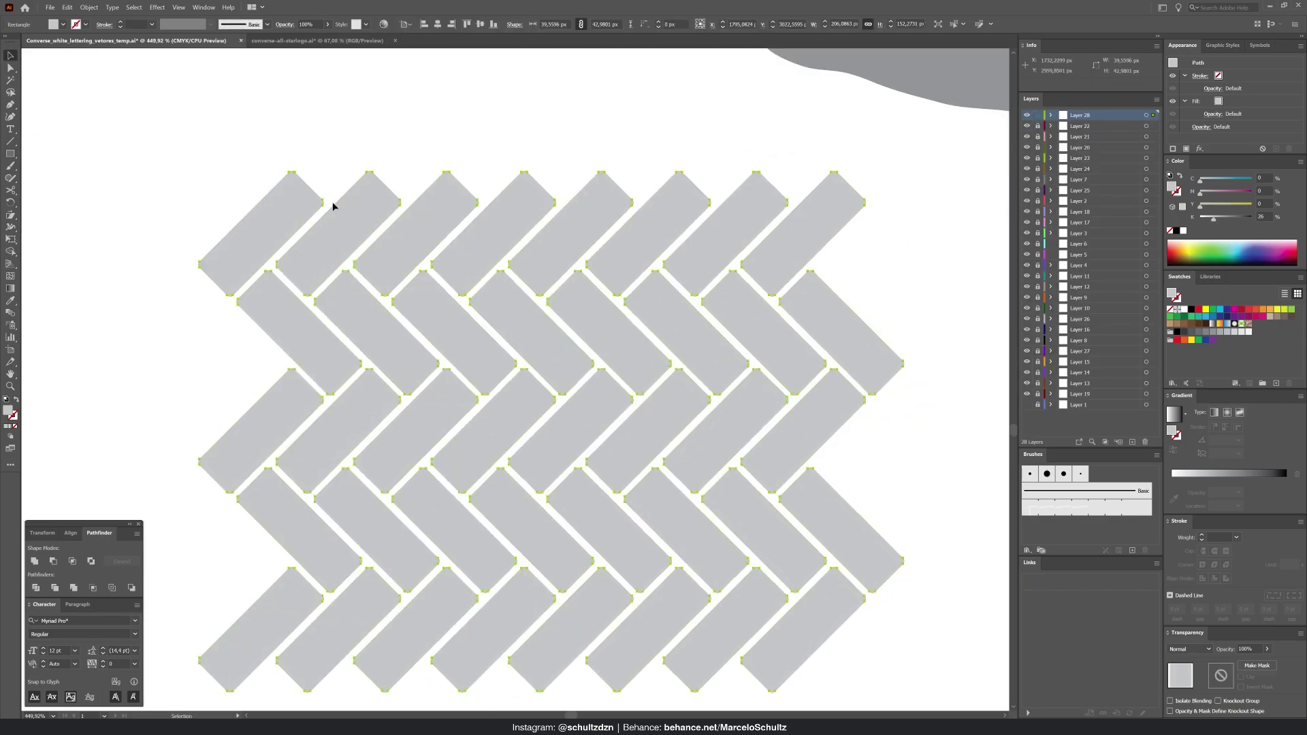
key("ctrl+f")
left_click(1224, 192)
left_click_drag(336, 217, 324, 203)
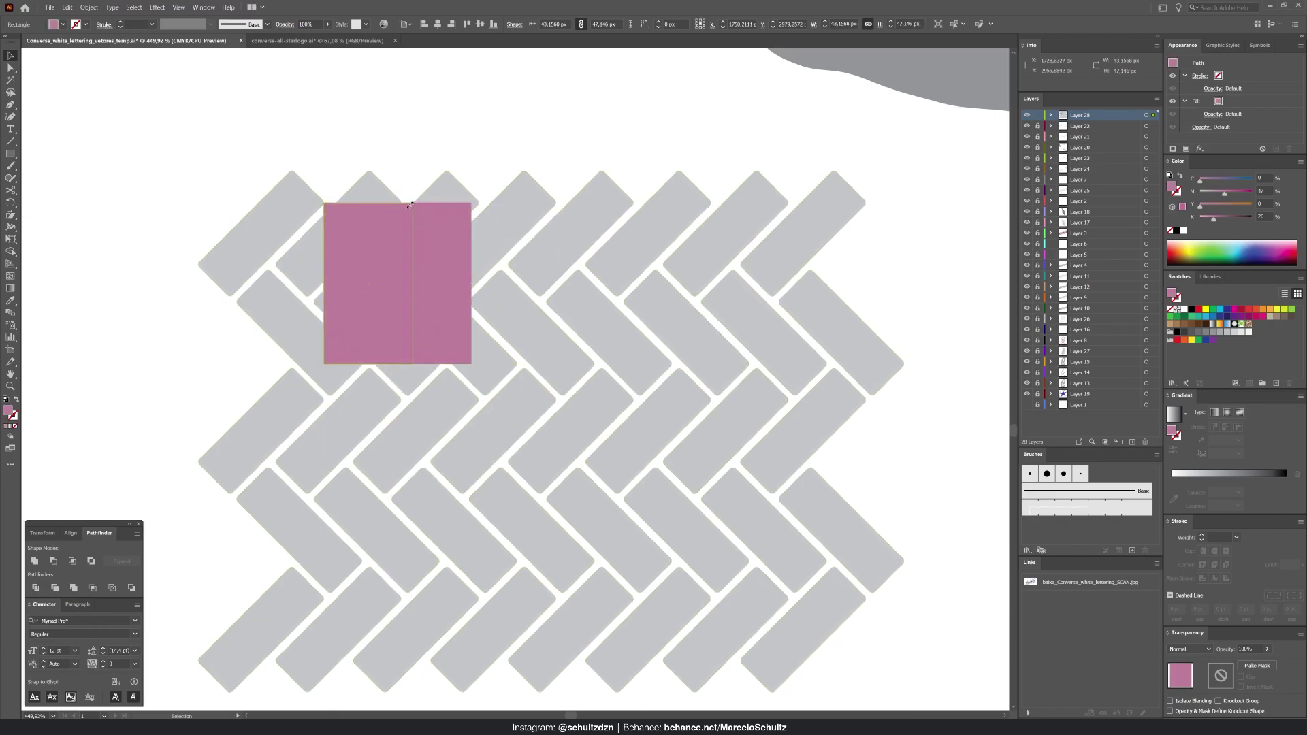
Narrow the magenta rectangle to about 26 px so its edges line up with the herringbone bars
left_click_drag(411, 205, 412, 204)
key("ctrl+space")
left_click_drag(496, 148, 242, 284)
key("ctrl+z")
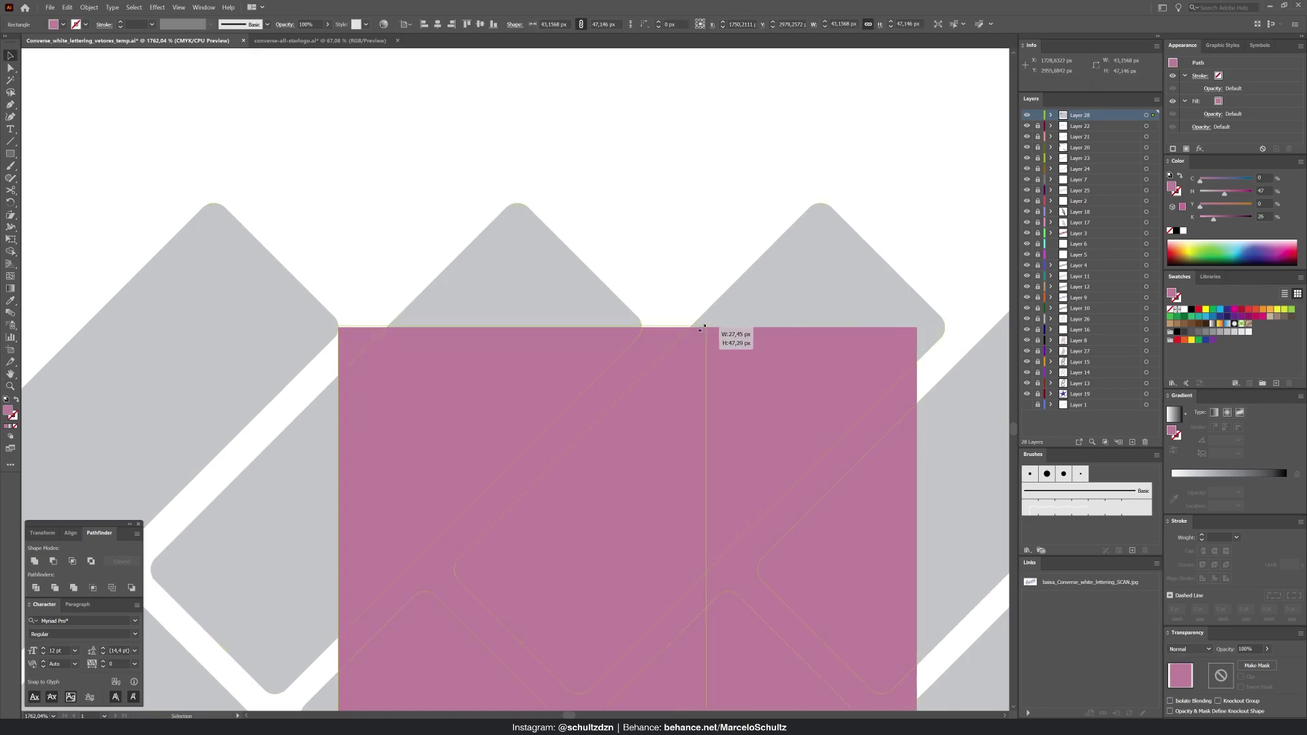
left_click_drag(707, 327, 692, 330)
Stretch the magenta rectangle down over two zigzags and fit it to one repeat, about 22.6 by 115.7 px
key("ctrl+minus")
key("space")
left_click_drag(487, 476, 498, 140)
left_click_drag(501, 156, 447, 411)
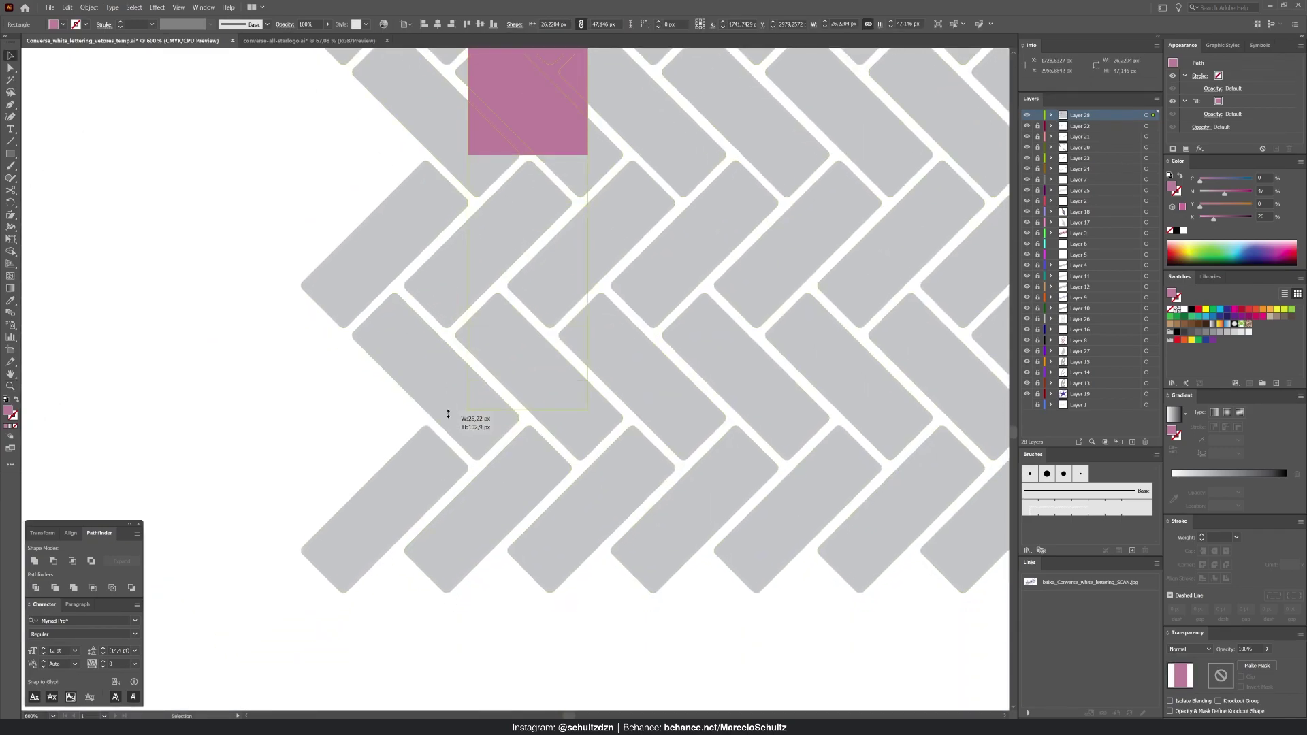
left_click_drag(467, 470, 471, 640)
key("space")
left_click_drag(587, 129, 569, 109)
Clip the herringbone bars to the repeat rectangle with a clipping mask
key("ctrl+minus")
key("ctrl+minus")
key("ctrl+minus")
key("ctrl+minus")
key("space")
left_click_drag(514, 346, 552, 434)
key("ctrl+a")
key("ctrl+7")
key("ctrl+z")
Duplicate the clipped tile sideways several times to test whether the herringbone repeats seamlessly
left_click_drag(390, 299, 466, 300)
key("ctrl+d")
key("ctrl+d")
key("ctrl+d")
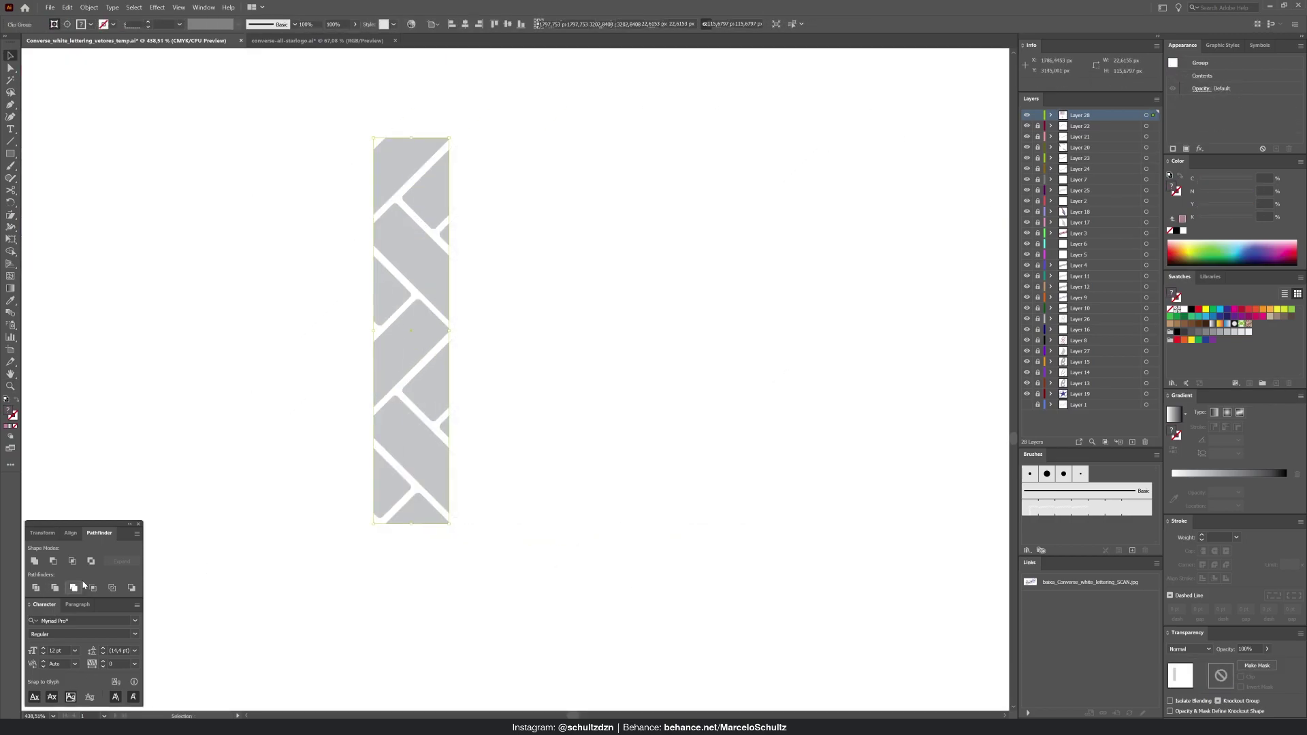
Crop the clipped herringbone tile with Pathfinder and create a new Pattern Brush from it with the default options
left_click(93, 587)
mouse_move(439, 204)
left_mouse_down()
mouse_move(860, 335)
mouse_move(1072, 507)
left_mouse_up()
left_click(625, 416)
left_click(627, 438)
left_click(736, 500)
Delete the leftover tile and the herringbone construction artwork below the shoelaces
key("ctrl+minus")
key("ctrl+minus")
key("ctrl+minus")
key("ctrl+minus")
key("ctrl+minus")
key("ctrl+minus")
key("ctrl+minus")
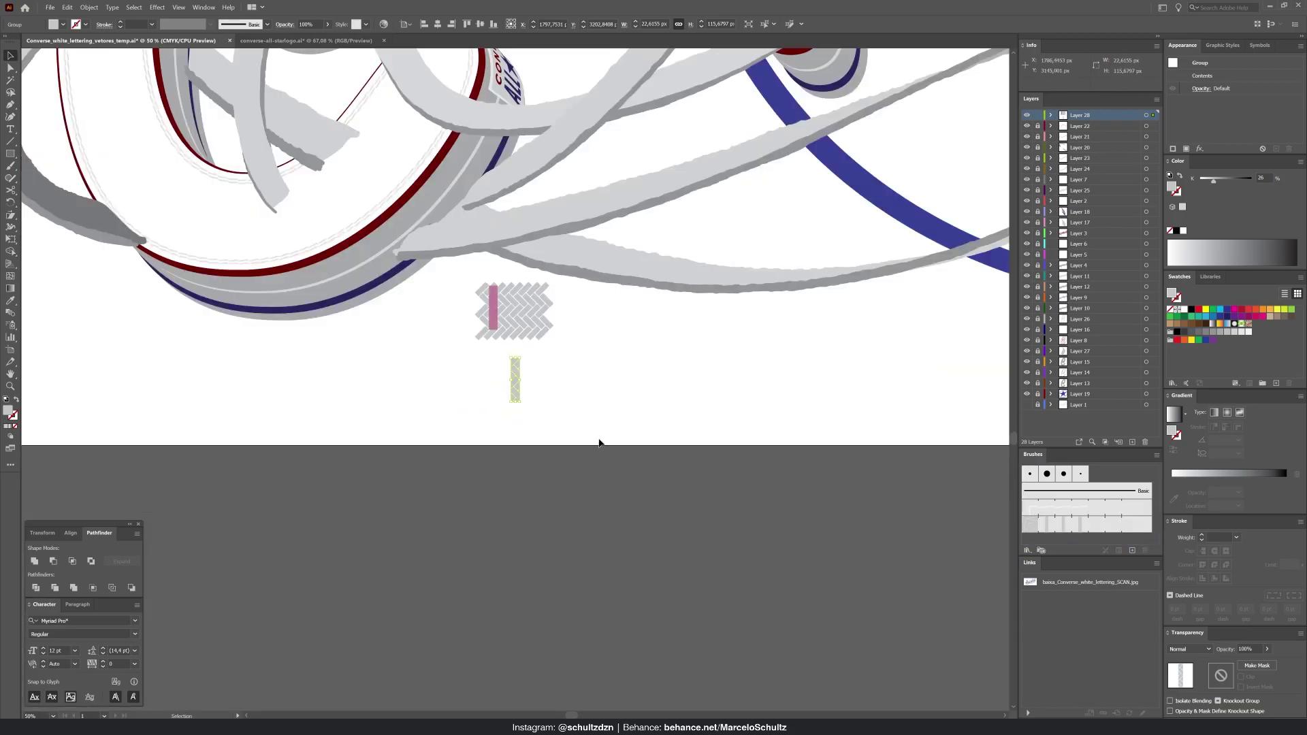
key("Delete")
left_click_drag(585, 409, 472, 286)
key("Delete")
Draw a Pen path along the long middle shoelace and apply the herringbone pattern brush to it
left_click_drag(742, 257, 575, 464)
key("ctrl+minus")
key("p")
left_click(750, 277)
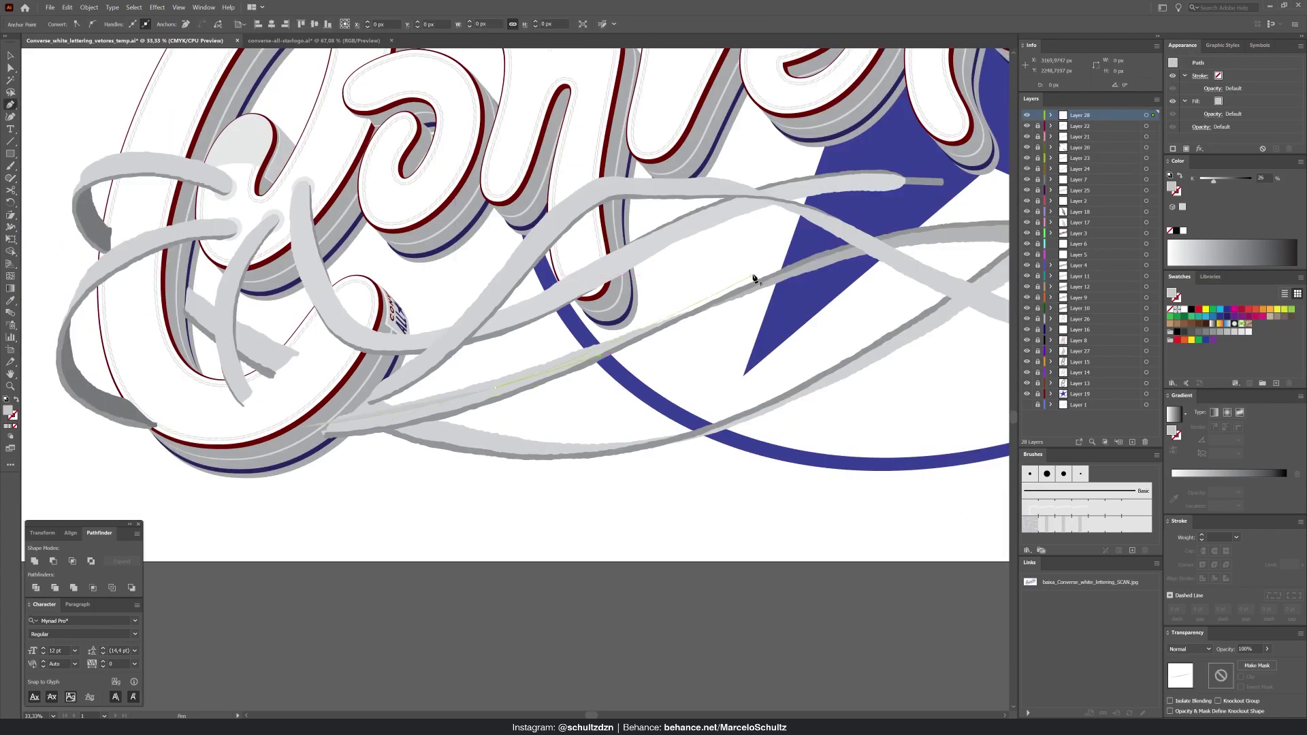
left_click(1089, 523)
left_click(583, 390, "ctrl")
Trace the curved far end of the middle shoelace with a Pen path, remove its fill and apply the herringbone brush
mouse_move(583, 390)
left_mouse_down()
mouse_move(422, 419)
mouse_move(90, 521)
left_mouse_up()
left_click(219, 439)
left_click_drag(453, 368, 573, 356)
left_click(717, 407)
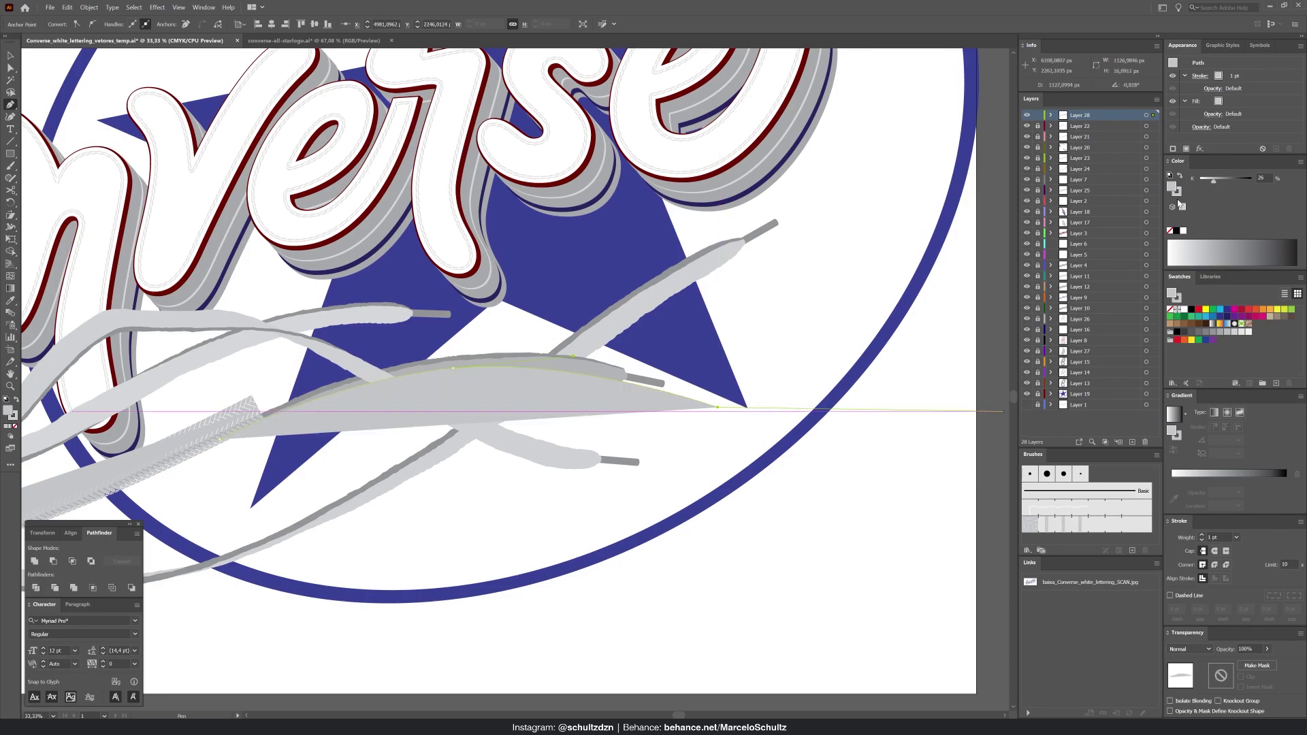
left_click(1170, 230)
left_click(1076, 523)
Trace the crossing diagonal shoelace and its lower end with Pen paths, using the herringbone brush for the texture
left_click(742, 243)
left_click_drag(529, 391, 743, 349)
left_click(1079, 522)
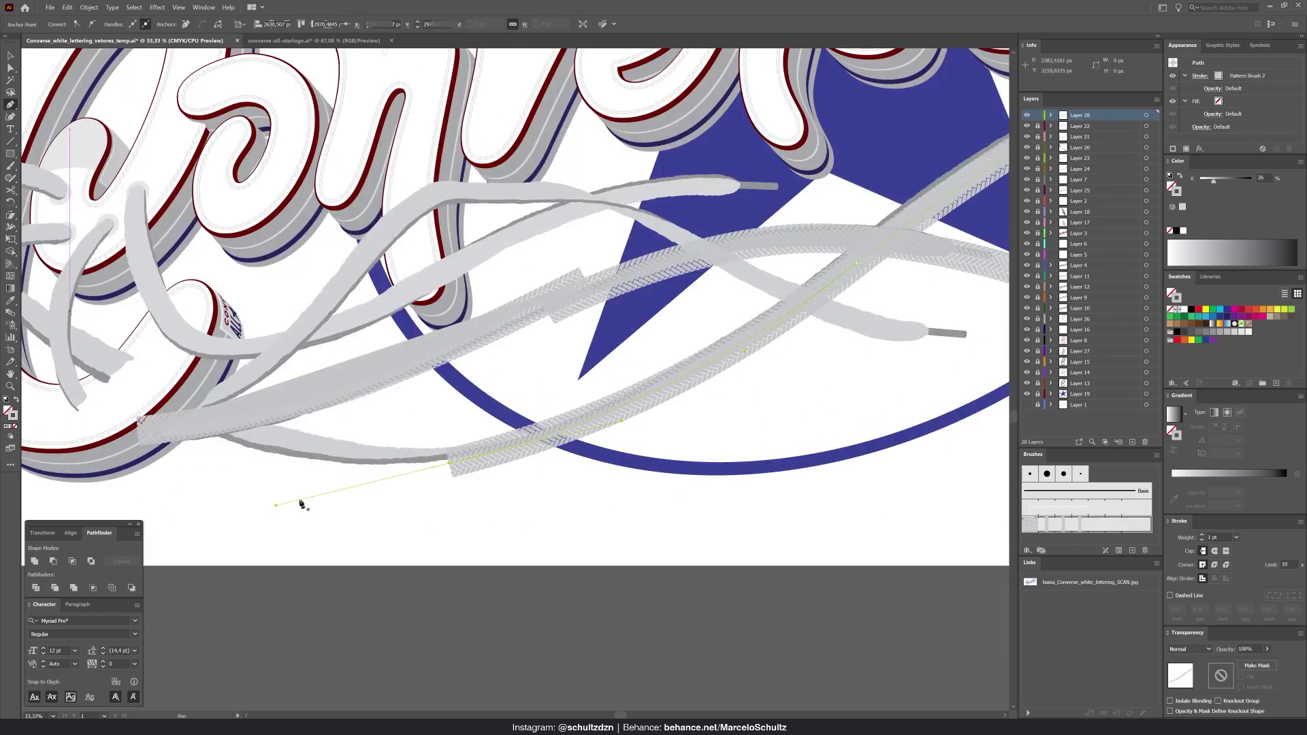
left_click(303, 502, "ctrl")
left_click_drag(303, 503, 433, 579)
left_click(311, 467)
left_click_drag(620, 522, 850, 487)
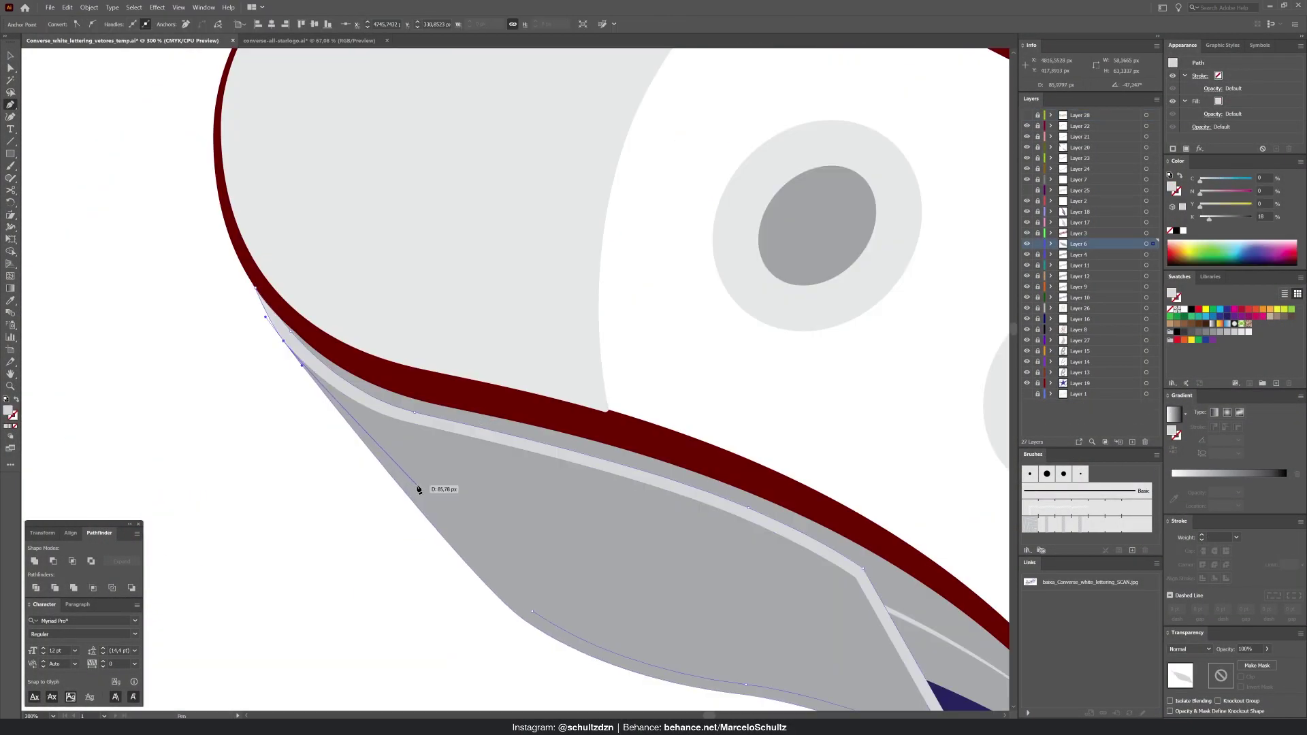
Finish the light grey edge shape along the underside of the letter with the toe cap and eyelets
left_click(305, 501, "ctrl")
key("ctrl+minus")
key("ctrl+minus")
key("ctrl+minus")
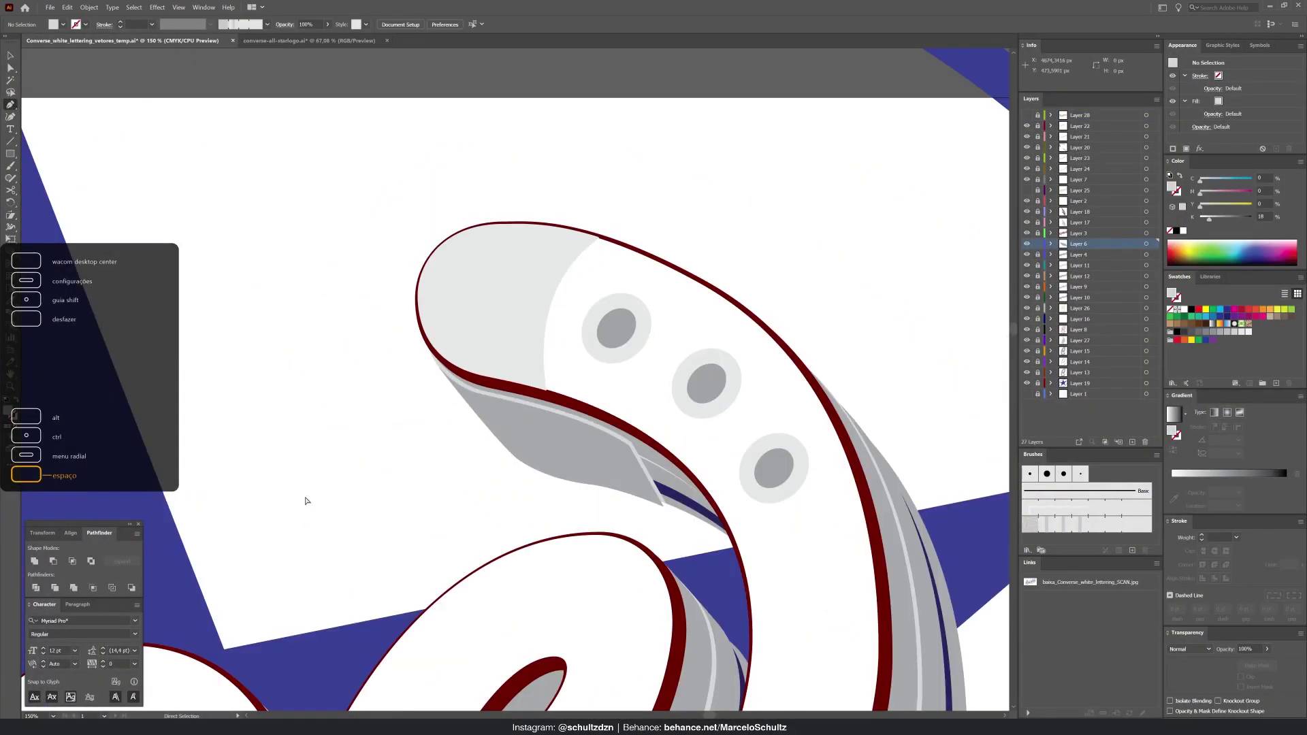
Smooth the lower curved edge of the dark grey side panel beneath the toe cap by adjusting its anchor points and handles
key("ctrl+plus")
key("ctrl+plus")
key("ctrl+plus")
left_click_drag(555, 406, 366, 308)
key("a")
left_click_drag(457, 585, 441, 569)
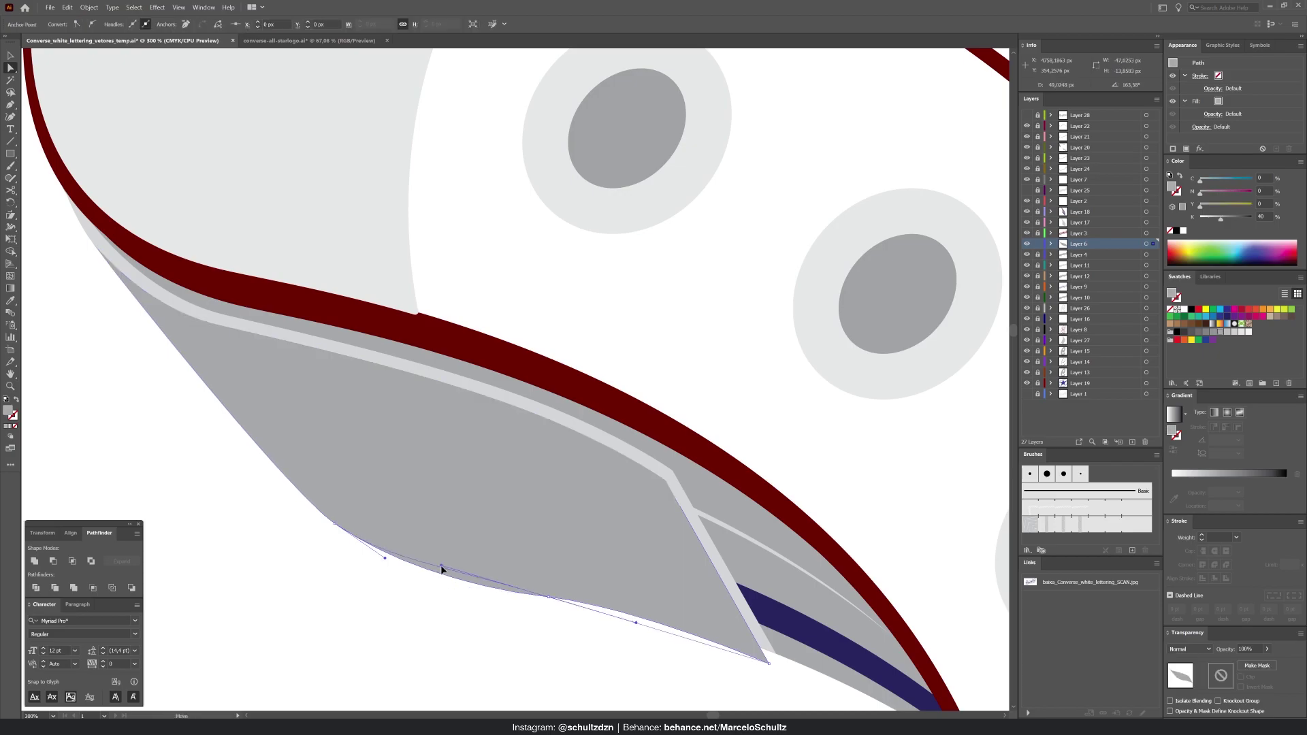
left_click(381, 555)
left_click_drag(355, 543, 317, 477)
key("ctrl+y")
left_click(321, 520)
key("ctrl+y")
Nudge the dark grey panel's corner anchor at the bend of the light grey edge strip
left_click_drag(755, 614, 586, 590)
left_click(583, 588)
key("z")
left_click(586, 591)
key("a")
left_click_drag(513, 382, 694, 680)
left_click(518, 435)
key("z")
left_click(616, 400)
left_click_drag(616, 436, 590, 314)
key("a")
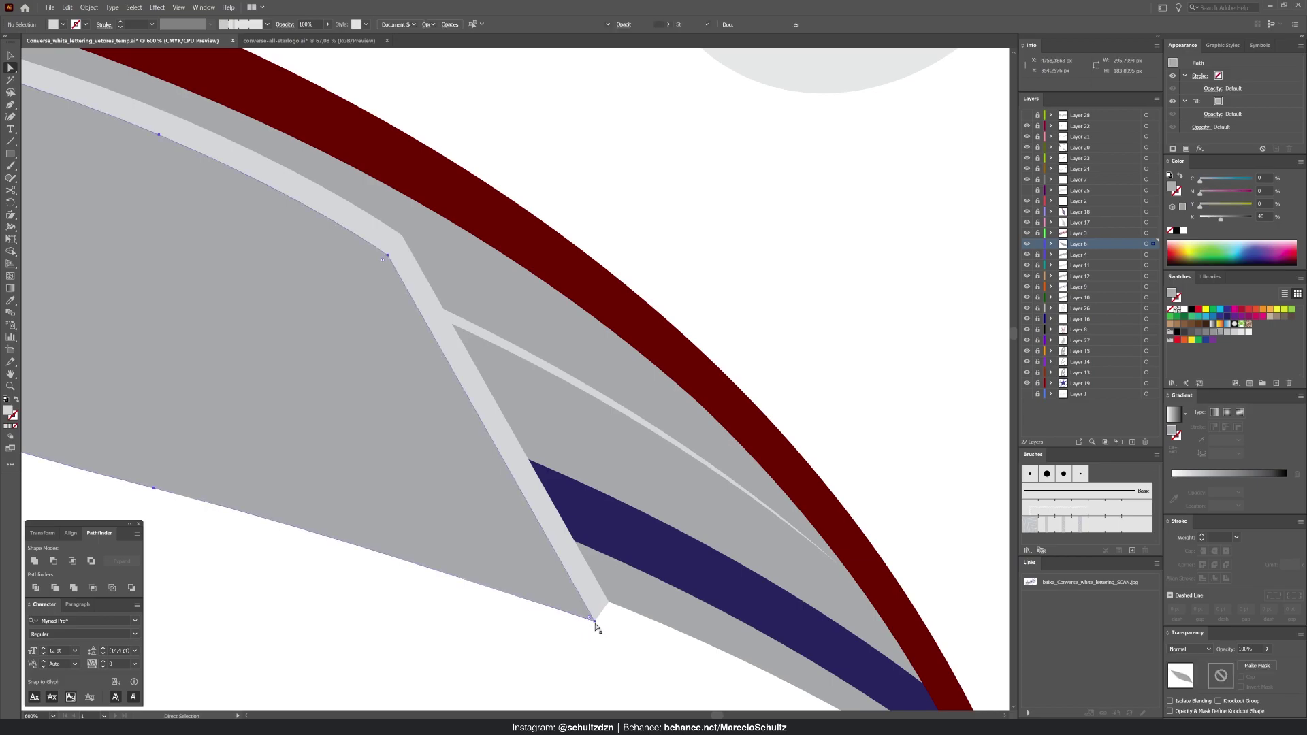
left_click_drag(384, 258, 382, 262)
Pull in the lower end corners of the light grey strip to line up with the dark grey panel's tip
left_click(595, 631)
key("z")
left_click_drag(707, 643, 517, 513)
key("a")
left_click_drag(321, 563, 392, 558)
left_click(428, 598)
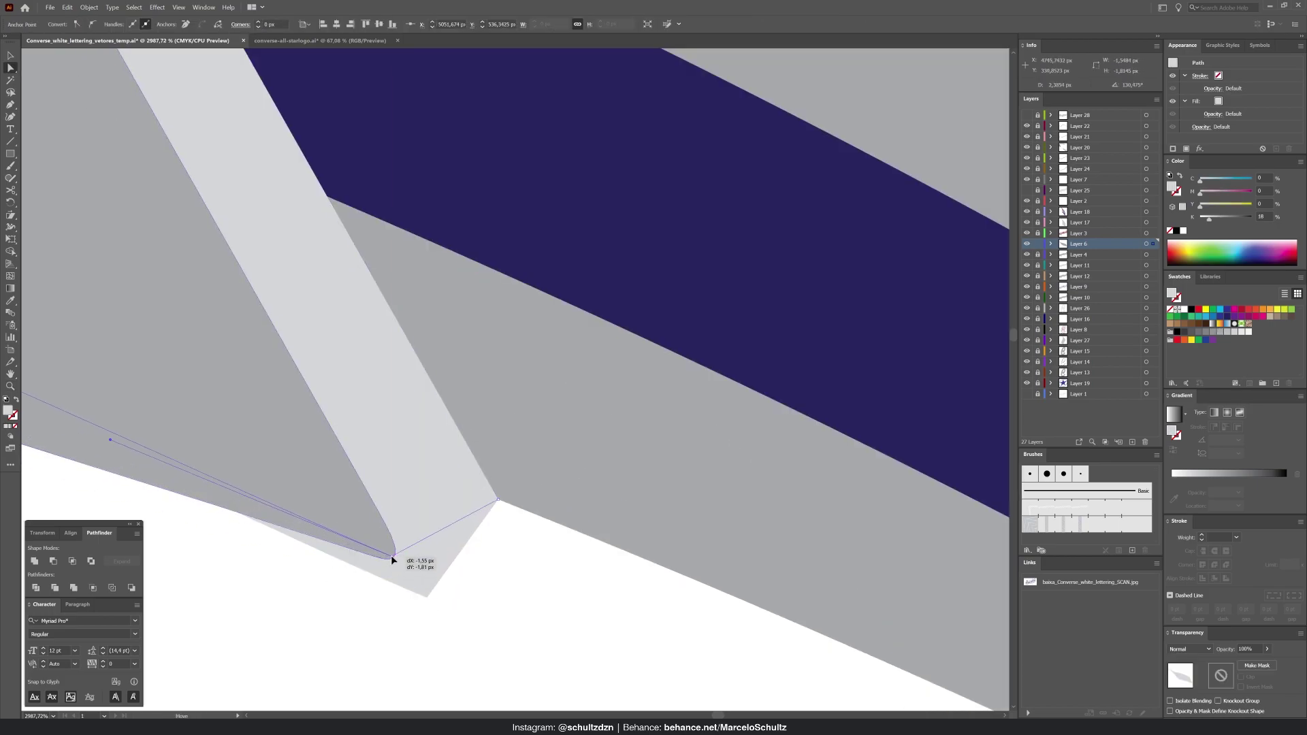
left_click_drag(497, 500, 476, 487)
key("ctrl+shift+a")
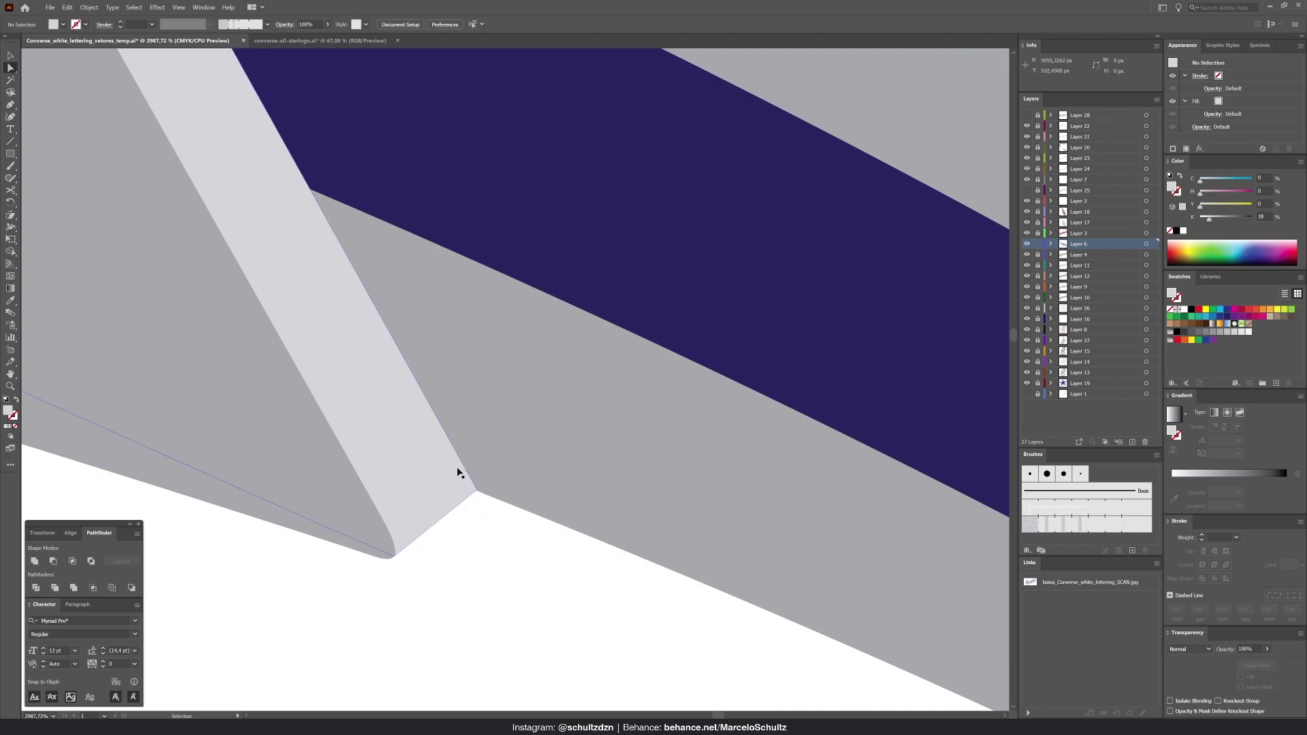
Add an anchor point just above the light grey strip's lower outer corner and fine-tune that corner against the grey side
key("ctrl+minus")
key("ctrl+minus")
left_click(488, 443, "ctrl")
key("ctrl+plus")
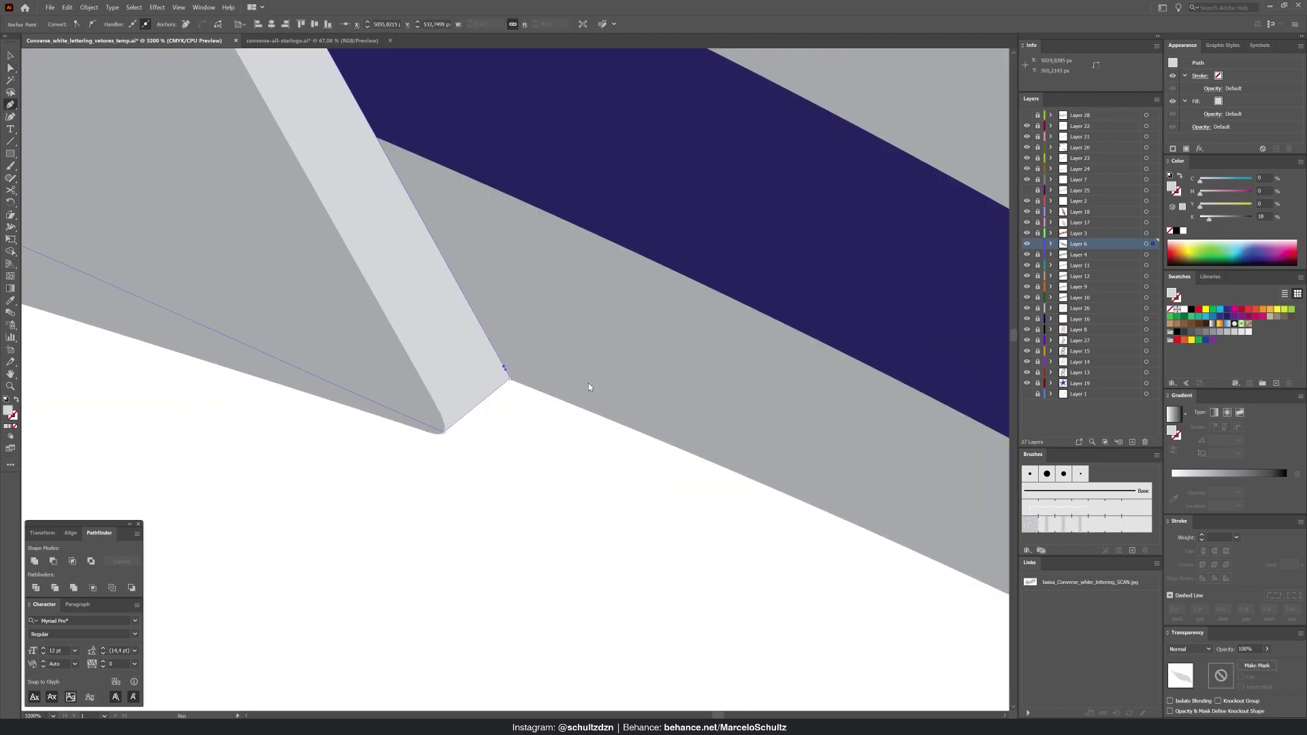
key("ctrl+plus")
key("ctrl+shift+a")
left_click_drag(512, 386, 519, 391)
key("ctrl+shift+a")
scroll(522, 411, "down", 12)
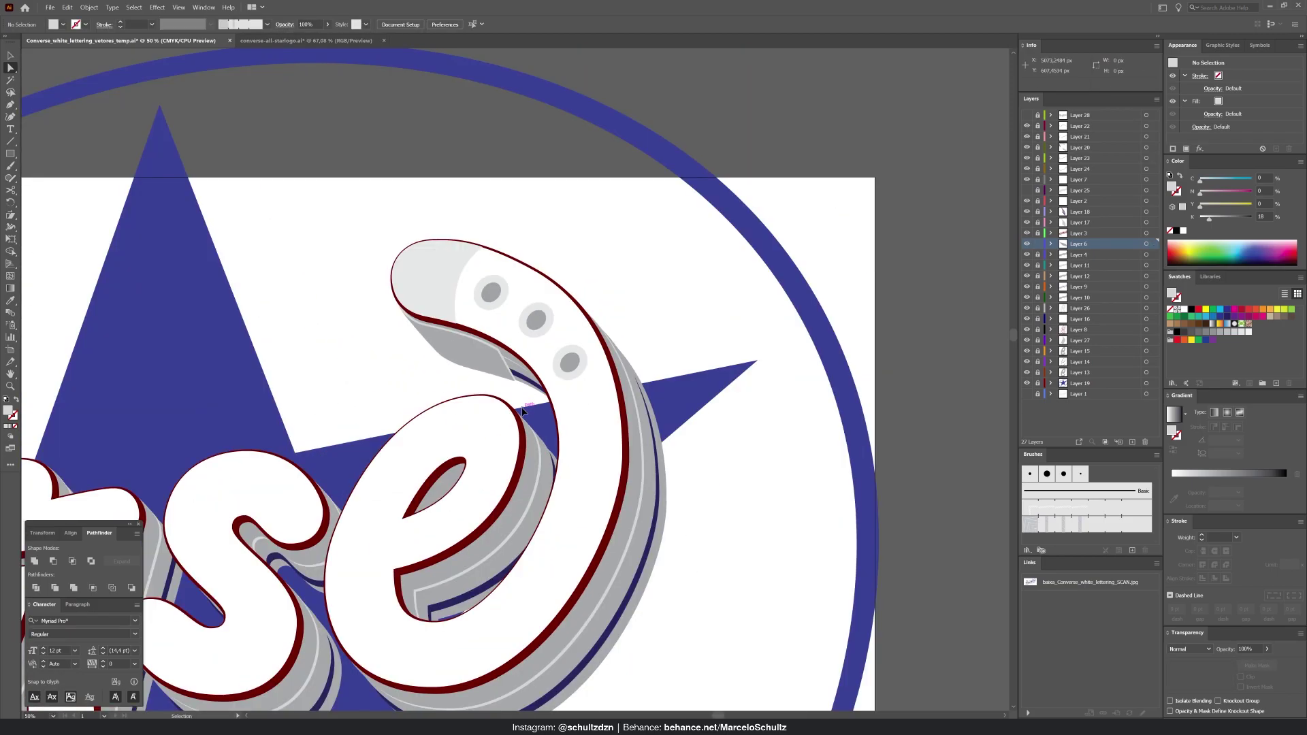
scroll(522, 411, "down", 1)
left_click_drag(522, 411, 822, 269)
left_click_drag(366, 580, 583, 445)
scroll(583, 445, "down", 2)
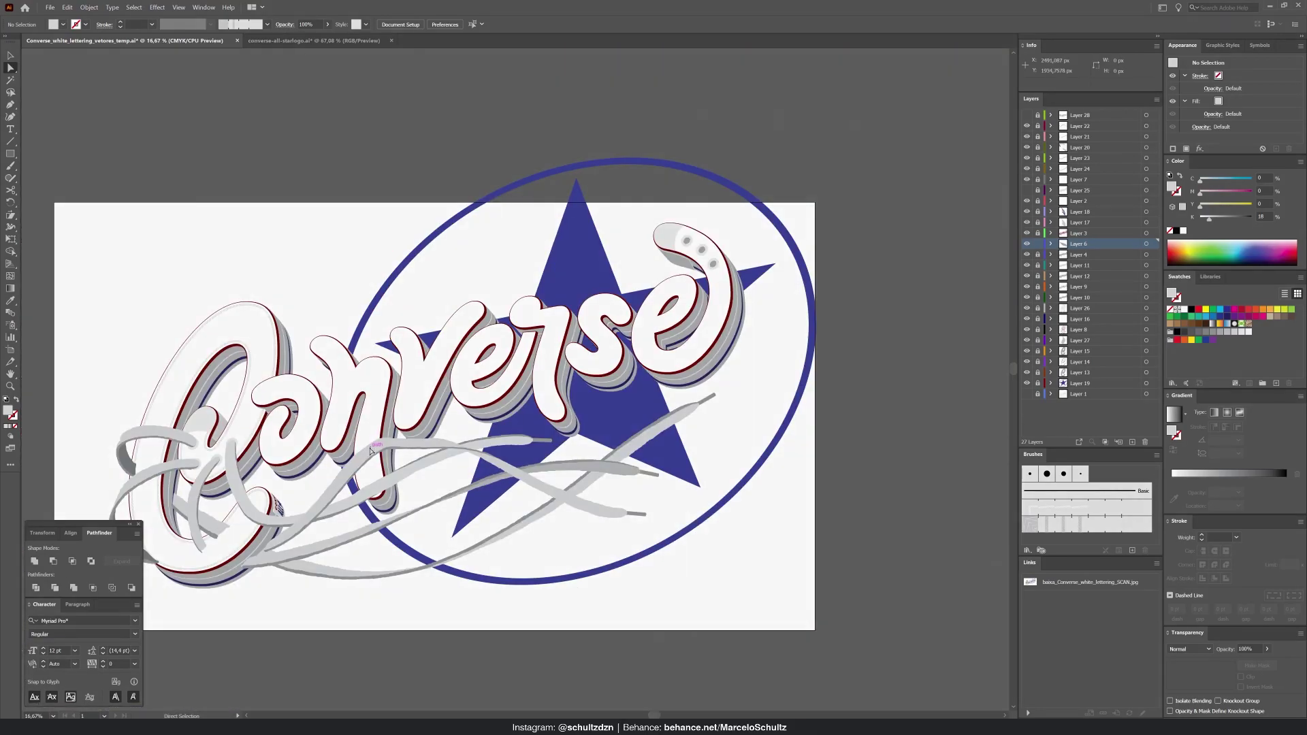